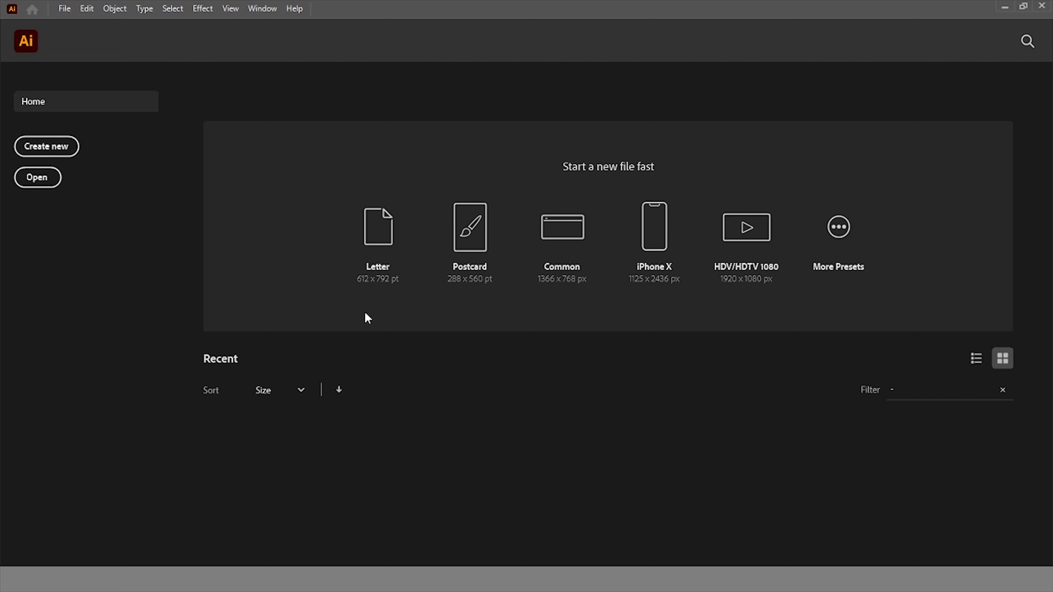
Create a new document and draw a red square with no stroke, moved down and right.
{"action": "left_click", "coordinate": [36, 152]}
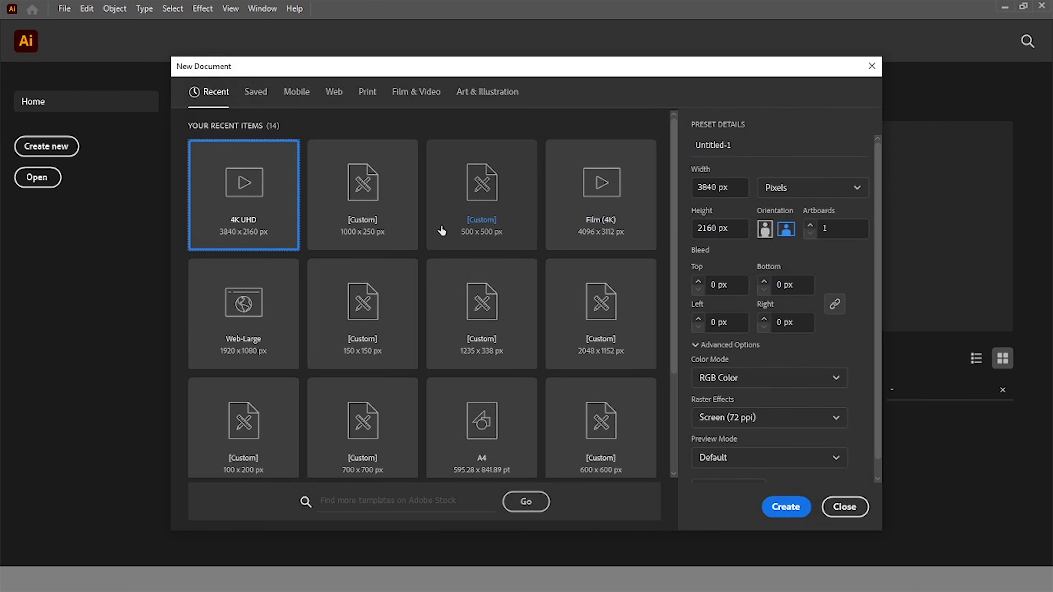
{"action": "key", "text": "Escape"}
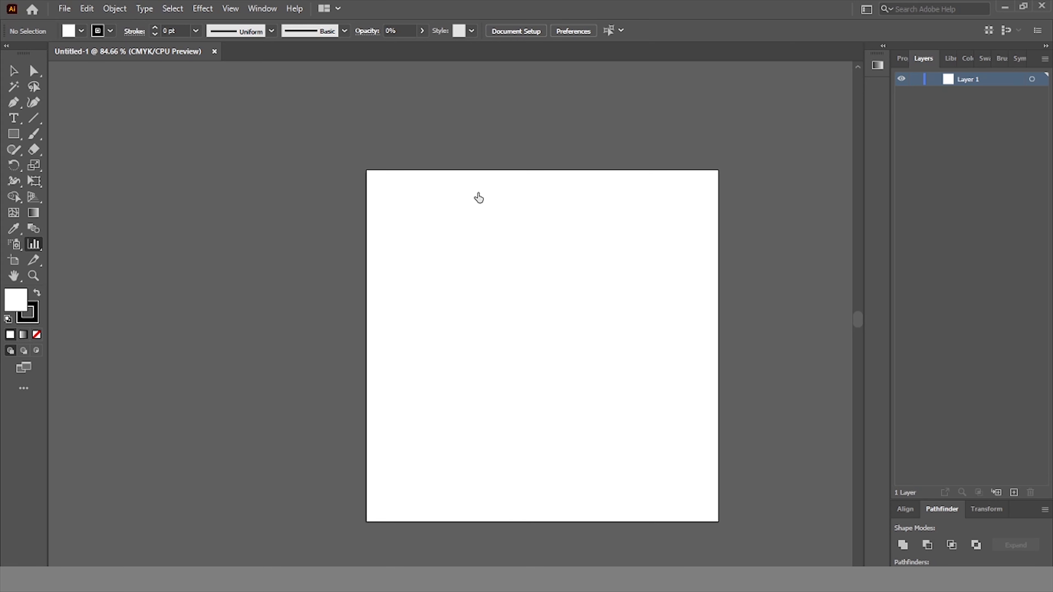
{"action": "left_click_drag", "start_coordinate": [307, 186], "coordinate": [374, 268]}
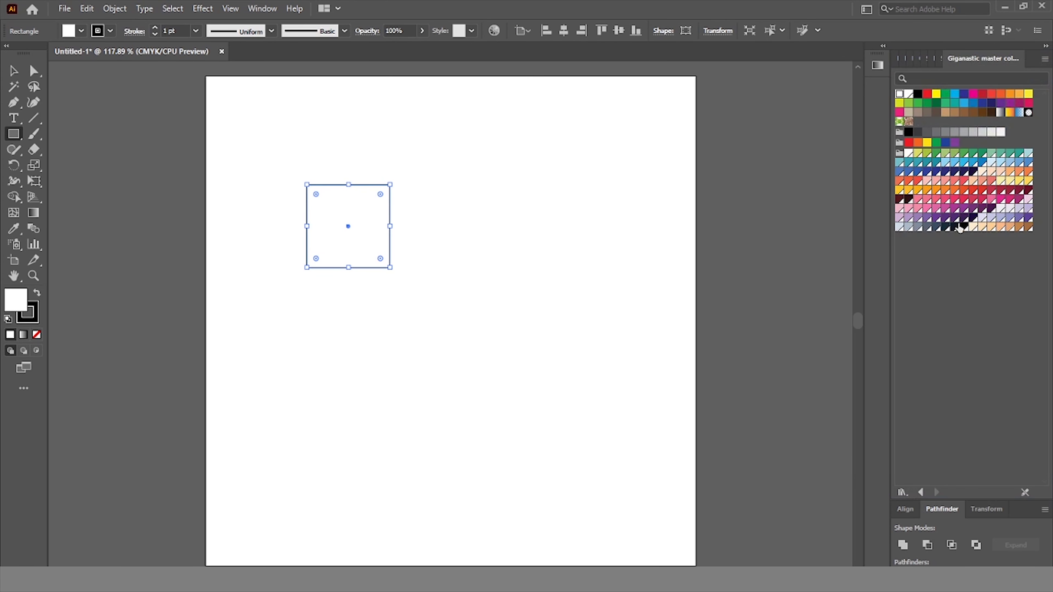
{"action": "left_click", "coordinate": [966, 189]}
{"action": "left_click", "coordinate": [67, 32]}
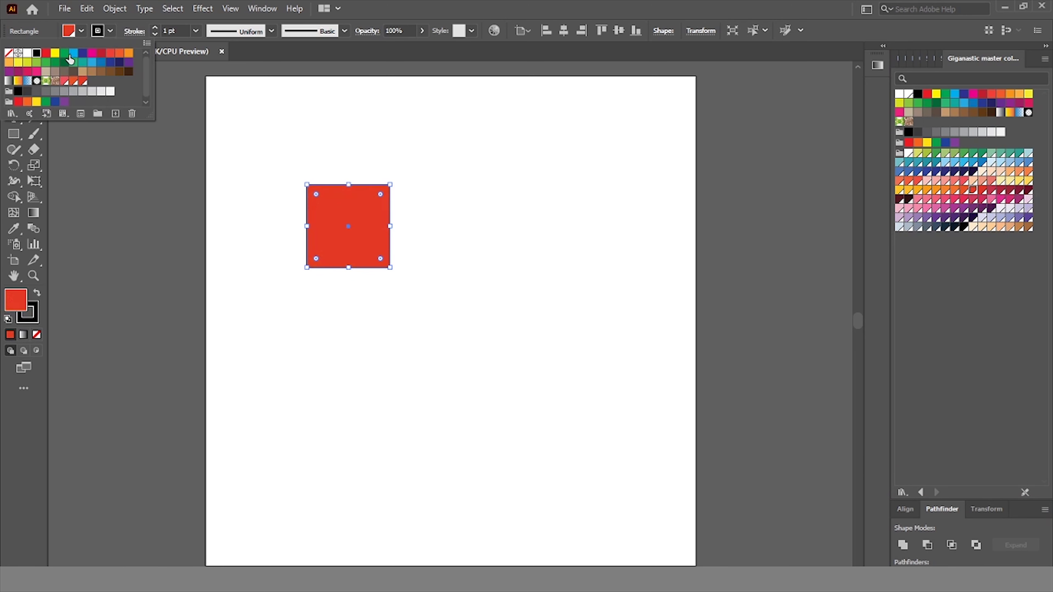
{"action": "left_click", "coordinate": [9, 58]}
{"action": "left_click_drag", "start_coordinate": [345, 230], "coordinate": [398, 277]}
Draw a yellow-green circle at the red square's top-left corner with the Ellipse tool.
{"action": "left_click", "coordinate": [375, 165]}
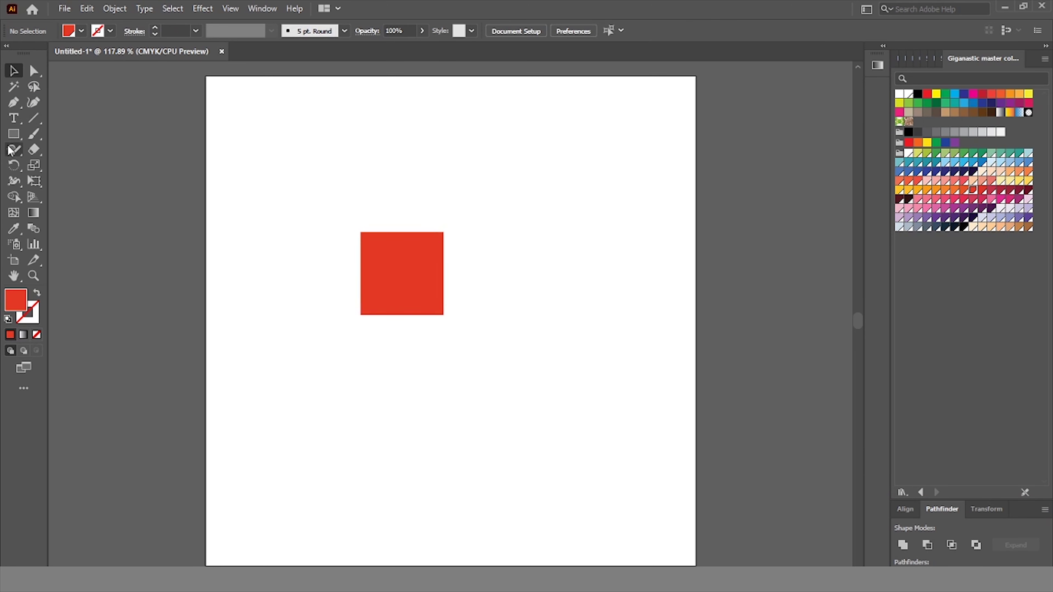
{"action": "right_click", "coordinate": [13, 134]}
{"action": "left_click", "coordinate": [62, 161]}
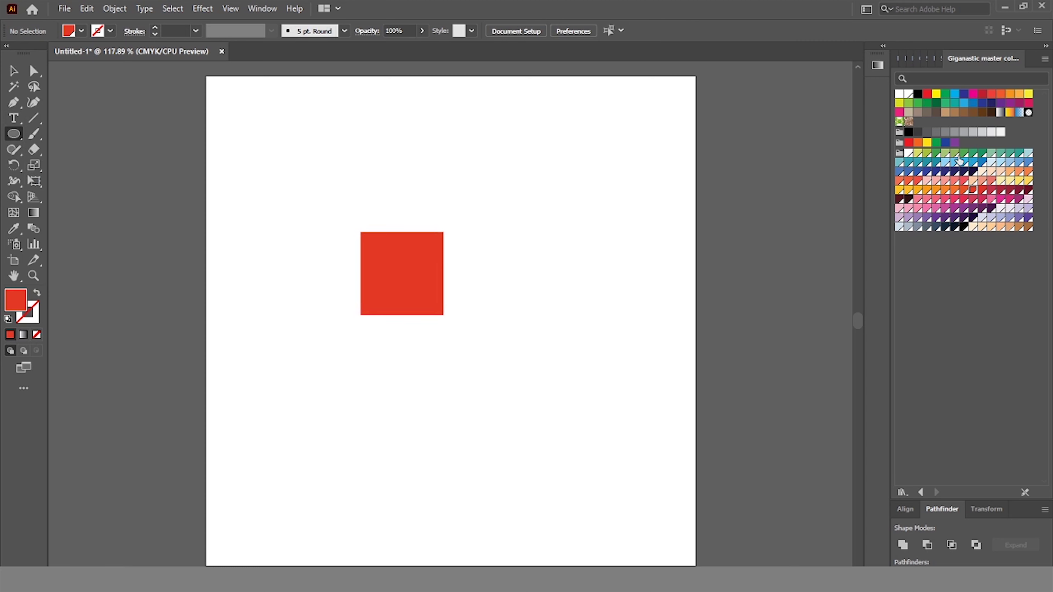
{"action": "left_click", "coordinate": [927, 153]}
{"action": "scroll", "coordinate": [517, 240], "scroll_direction": "up", "scroll_amount": 3}
{"action": "scroll", "coordinate": [517, 239], "scroll_direction": "up", "scroll_amount": 3}
{"action": "left_click_drag", "start_coordinate": [482, 218], "coordinate": [508, 260]}
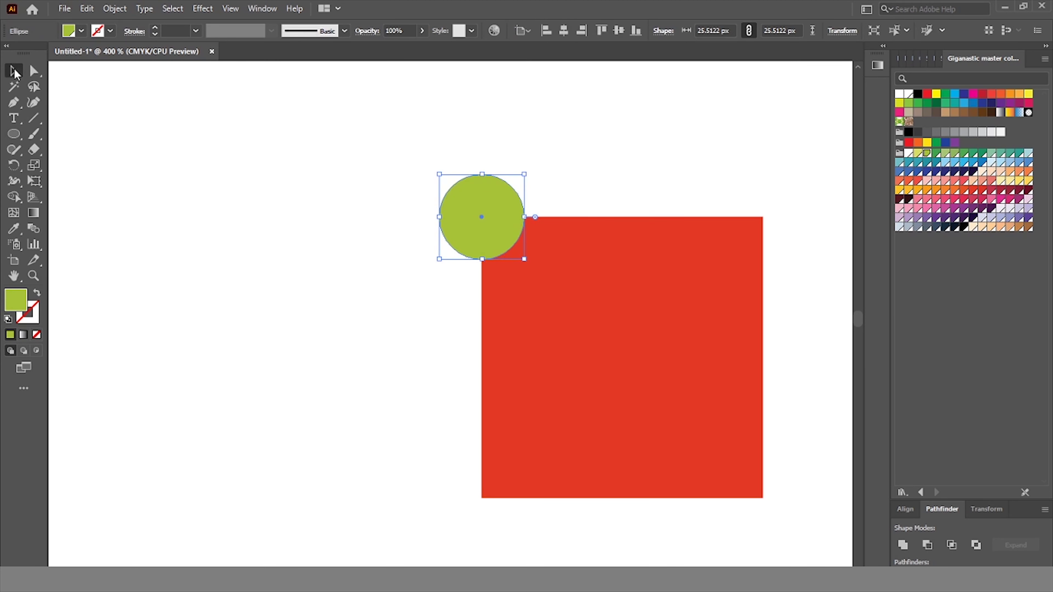
Copy the circle along the square's top edge to the right corner, shrinking some copies.
{"action": "left_click_drag", "start_coordinate": [497, 220], "coordinate": [779, 219]}
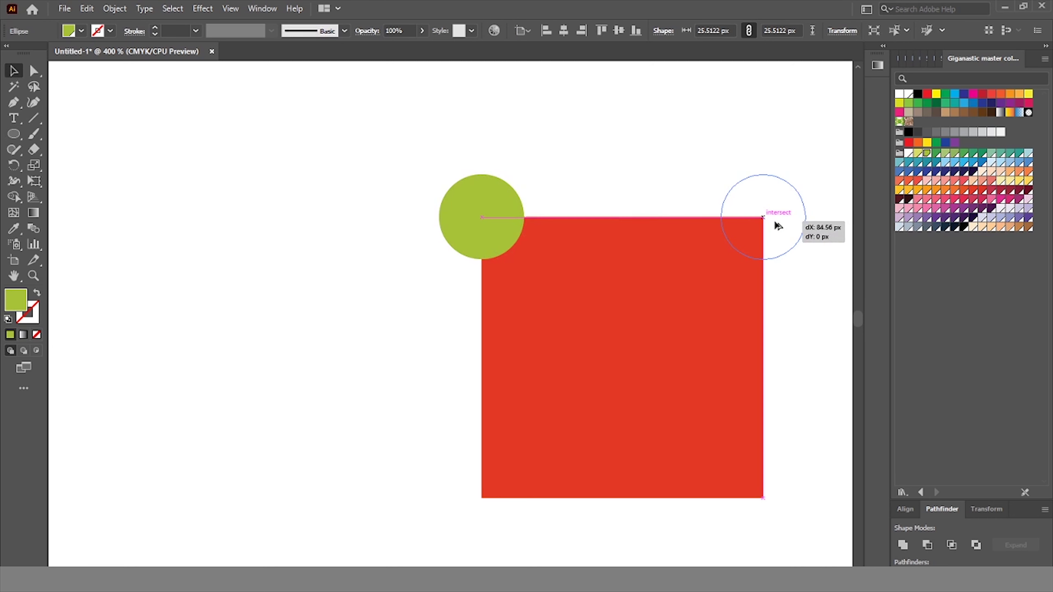
{"action": "mouse_move", "coordinate": [780, 217]}
{"action": "left_mouse_down"}
{"action": "mouse_move", "coordinate": [717, 230]}
{"action": "mouse_move", "coordinate": [677, 218]}
{"action": "left_mouse_up"}
{"action": "left_click_drag", "start_coordinate": [703, 169], "coordinate": [641, 221]}
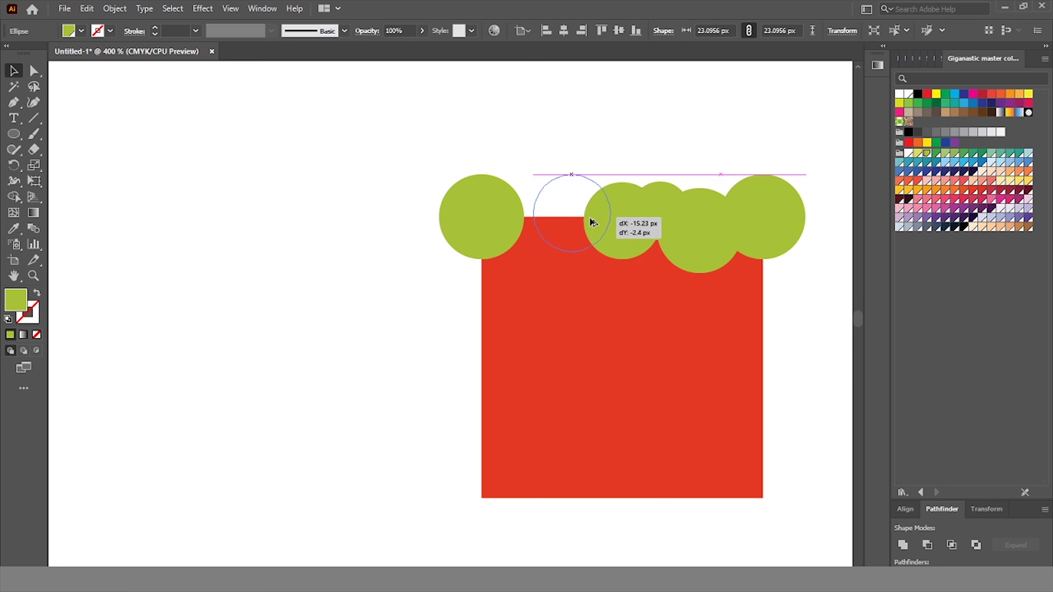
{"action": "left_click_drag", "start_coordinate": [590, 218], "coordinate": [590, 218]}
{"action": "mouse_move", "coordinate": [610, 174]}
{"action": "left_mouse_down"}
{"action": "mouse_move", "coordinate": [583, 199]}
{"action": "mouse_move", "coordinate": [638, 187]}
{"action": "mouse_move", "coordinate": [683, 193]}
{"action": "mouse_move", "coordinate": [535, 208]}
{"action": "mouse_move", "coordinate": [593, 180]}
{"action": "left_mouse_up"}
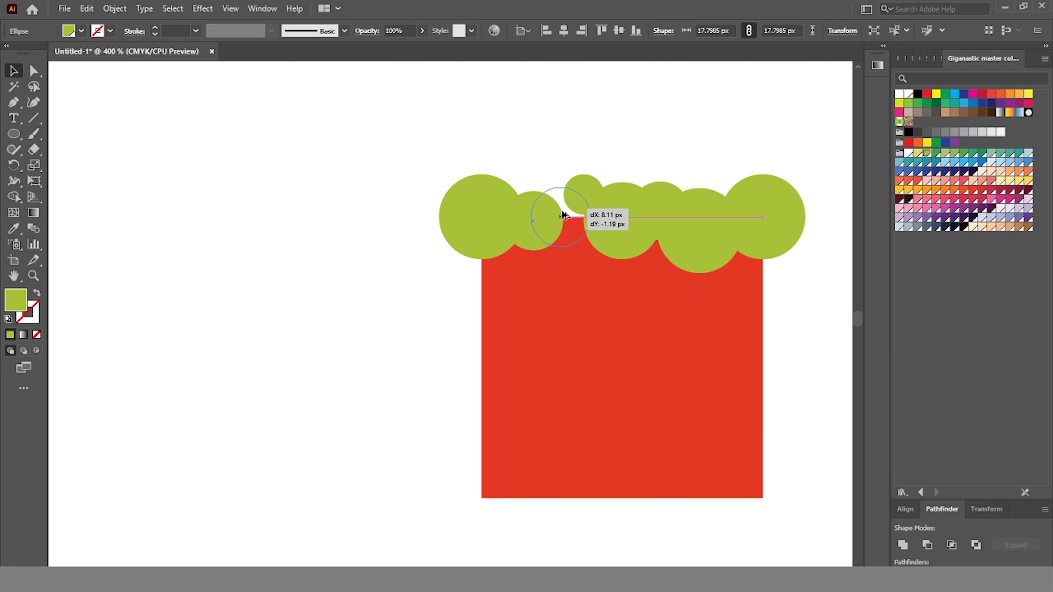
{"action": "left_click_drag", "start_coordinate": [563, 215], "coordinate": [575, 224]}
{"action": "left_click", "coordinate": [842, 216]}
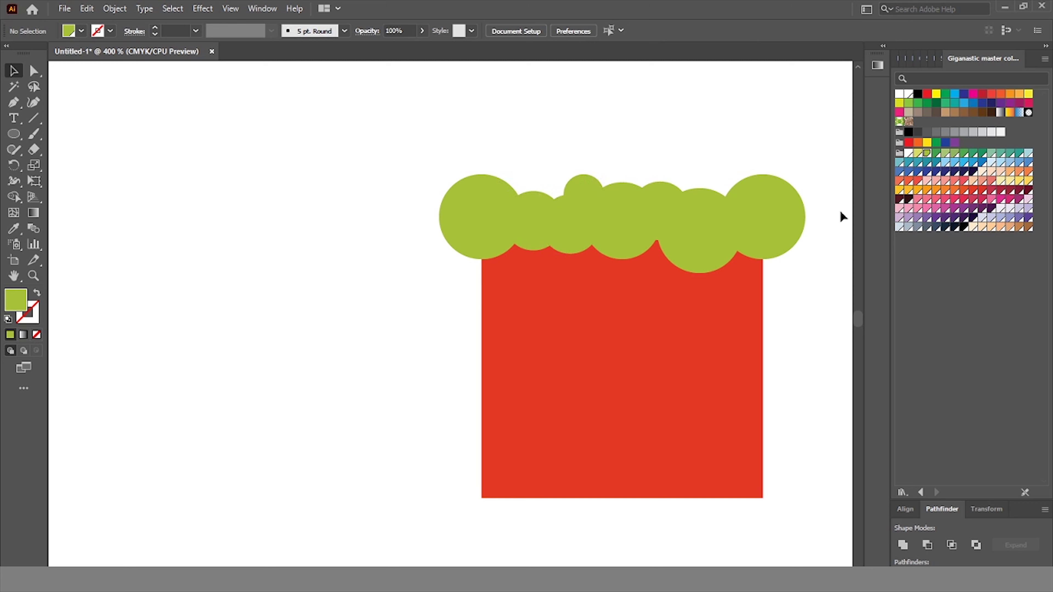
{"action": "left_click", "coordinate": [458, 232]}
Trim the left circle's overhang with a crimson rectangle using Pathfinder Minus Front.
{"action": "left_click_drag", "start_coordinate": [12, 135], "coordinate": [87, 134]}
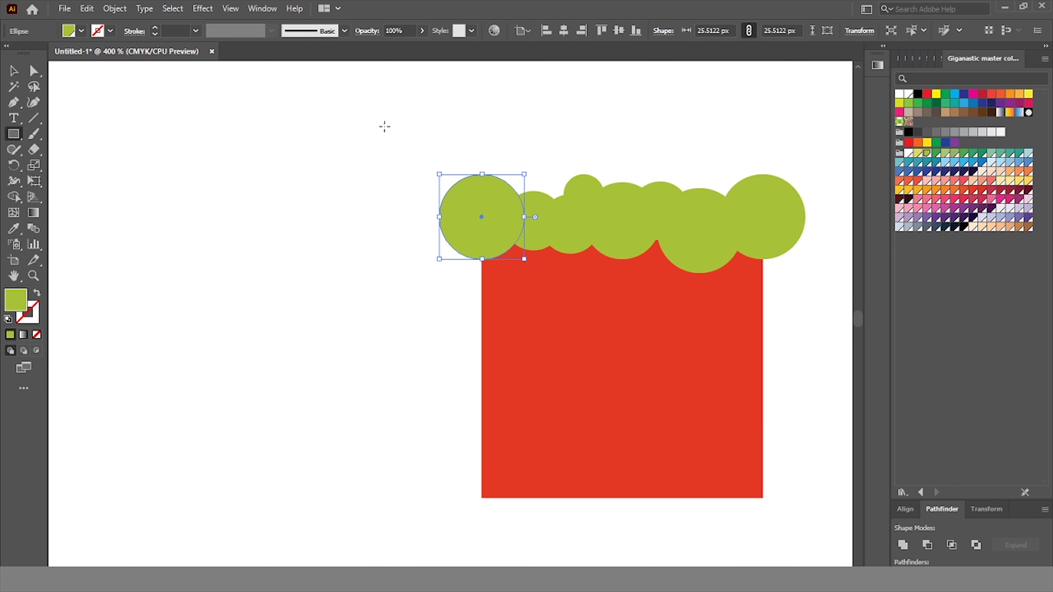
{"action": "left_click_drag", "start_coordinate": [483, 355], "coordinate": [404, 88]}
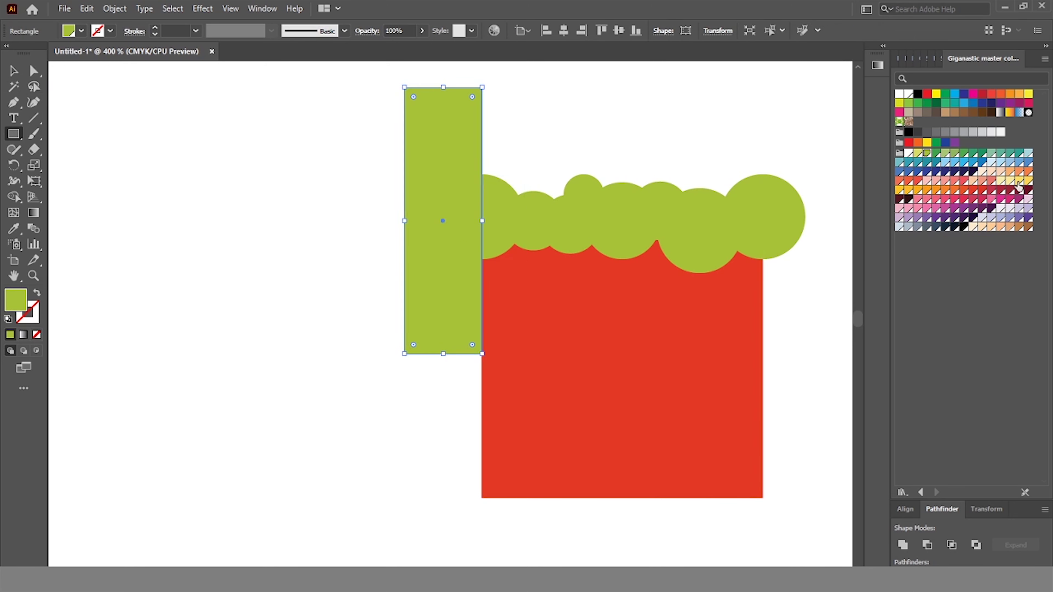
{"action": "left_click", "coordinate": [991, 190]}
{"action": "left_click", "coordinate": [487, 203]}
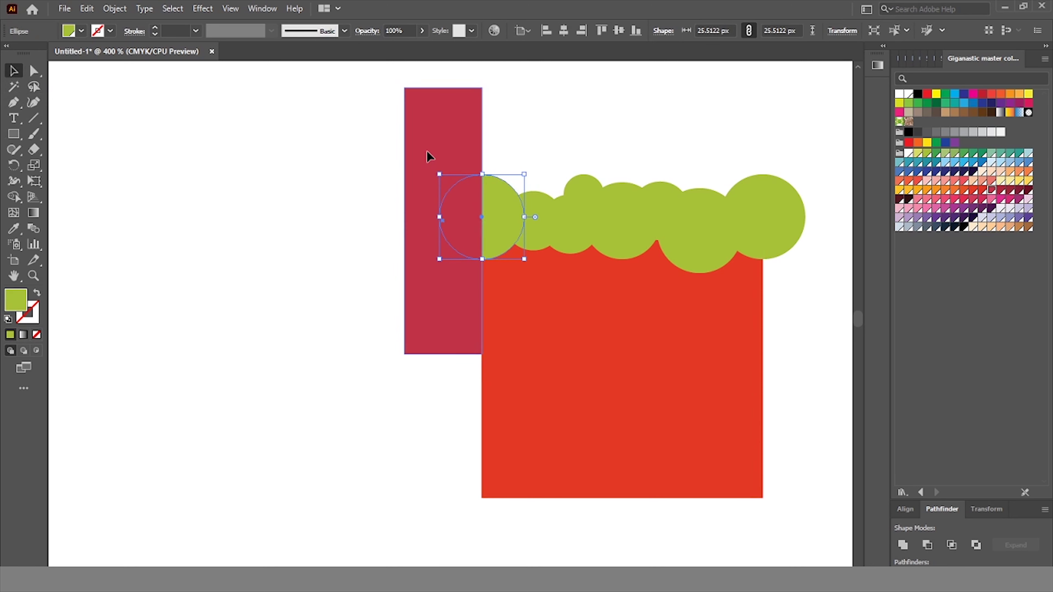
{"action": "left_click", "coordinate": [427, 158], "text": "shift"}
{"action": "left_click", "coordinate": [927, 544]}
{"action": "left_click", "coordinate": [552, 142]}
Trim the right circle's overhang flush with the square using Minus Front.
{"action": "left_click", "coordinate": [794, 223]}
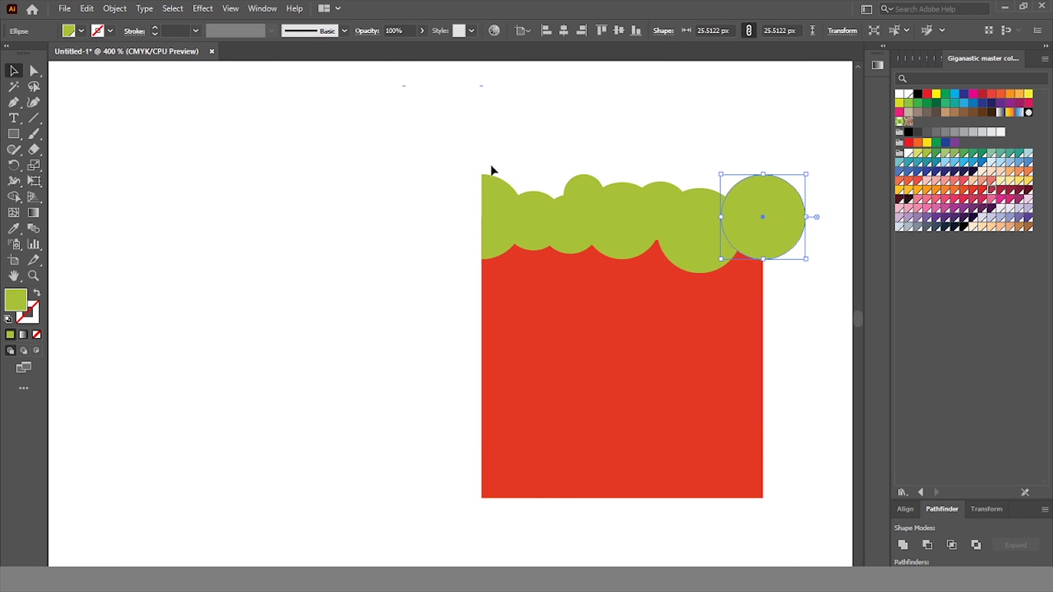
{"action": "left_click", "coordinate": [491, 170]}
{"action": "left_click_drag", "start_coordinate": [762, 341], "coordinate": [663, 102]}
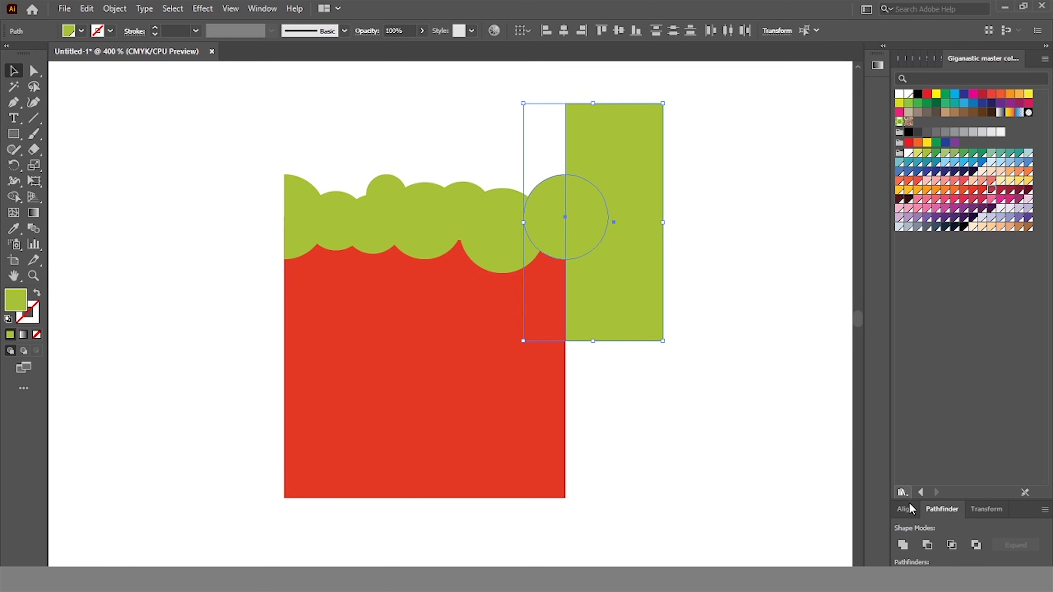
{"action": "left_click", "coordinate": [927, 544]}
{"action": "left_click", "coordinate": [634, 381]}
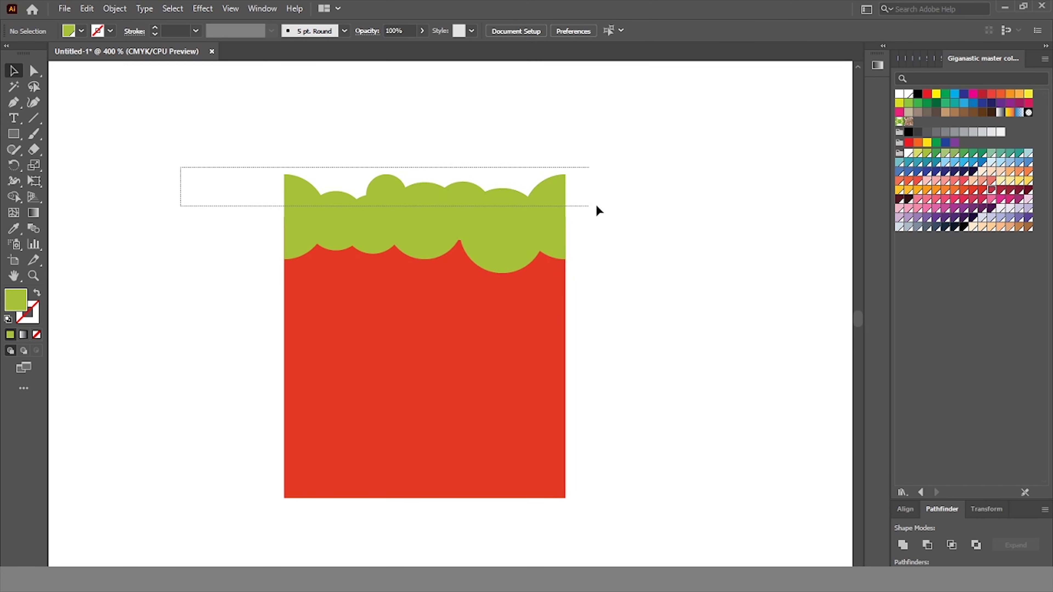
Group all the bush circles together.
{"action": "left_click_drag", "start_coordinate": [595, 204], "coordinate": [596, 204]}
{"action": "right_click", "coordinate": [533, 202]}
{"action": "left_click", "coordinate": [569, 285]}
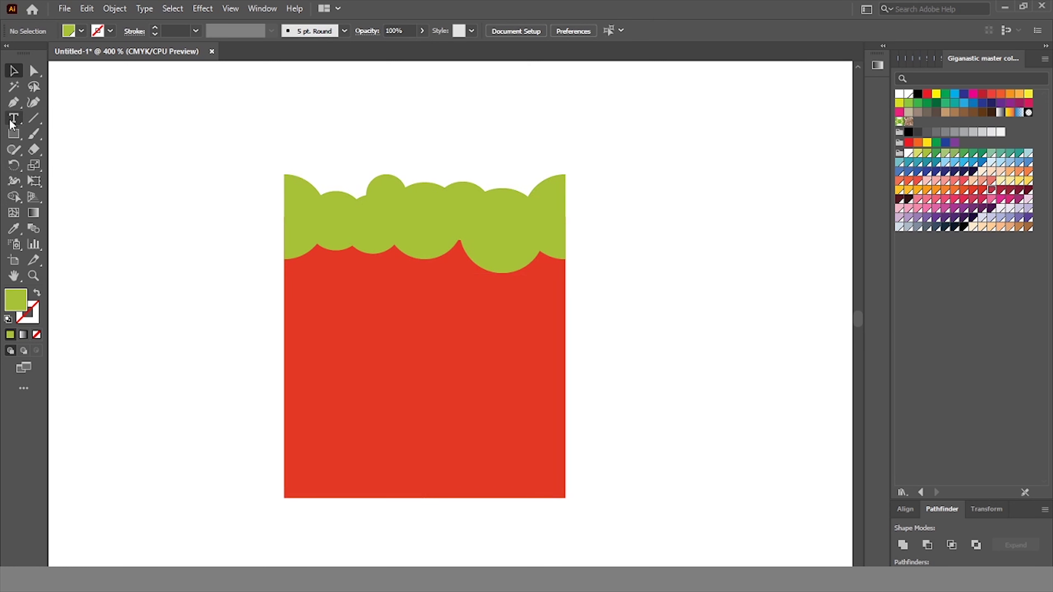
Draw a tall rounded bar and a lower copy with a rounded bite cut from its bottom.
{"action": "left_click_drag", "start_coordinate": [13, 126], "coordinate": [54, 148]}
{"action": "left_click_drag", "start_coordinate": [127, 175], "coordinate": [148, 334]}
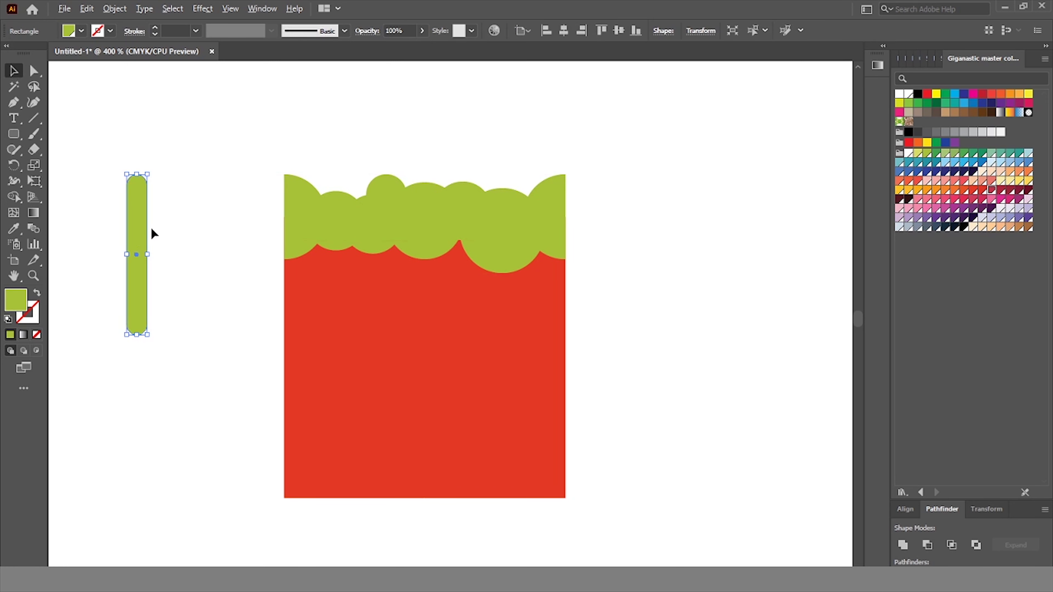
{"action": "mouse_move", "coordinate": [141, 270]}
{"action": "left_mouse_down"}
{"action": "mouse_move", "coordinate": [155, 273]}
{"action": "mouse_move", "coordinate": [156, 318]}
{"action": "left_mouse_up"}
{"action": "left_click_drag", "start_coordinate": [195, 211], "coordinate": [166, 245]}
{"action": "left_click_drag", "start_coordinate": [155, 302], "coordinate": [162, 299]}
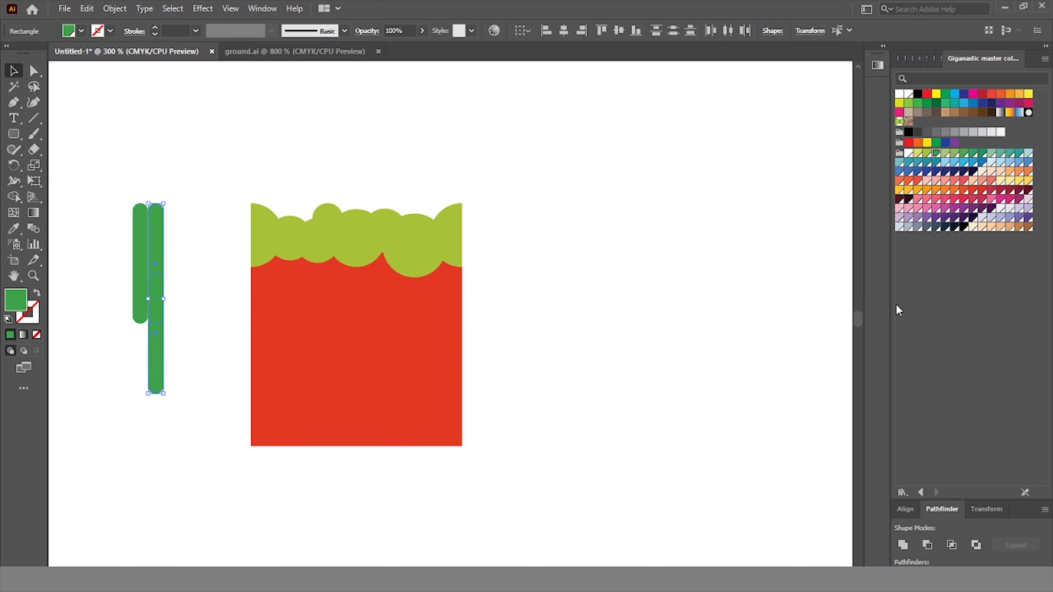
{"action": "left_click", "coordinate": [927, 544]}
{"action": "left_click", "coordinate": [737, 418]}
{"action": "left_click", "coordinate": [157, 236]}
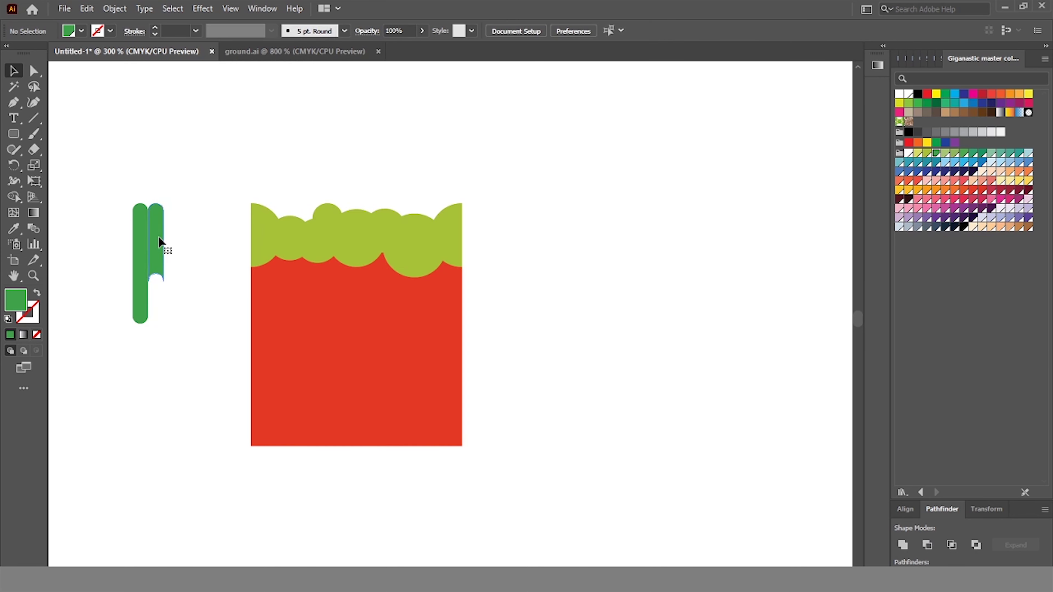
Repeat the long-short bar pair across the red square with Alt-drag and Ctrl+D.
{"action": "mouse_move", "coordinate": [226, 324]}
{"action": "left_mouse_down"}
{"action": "mouse_move", "coordinate": [105, 229]}
{"action": "mouse_move", "coordinate": [252, 292]}
{"action": "mouse_move", "coordinate": [322, 304]}
{"action": "left_mouse_up"}
{"action": "key", "text": "ctrl+shift+a"}
{"action": "key", "text": "ctrl+d"}
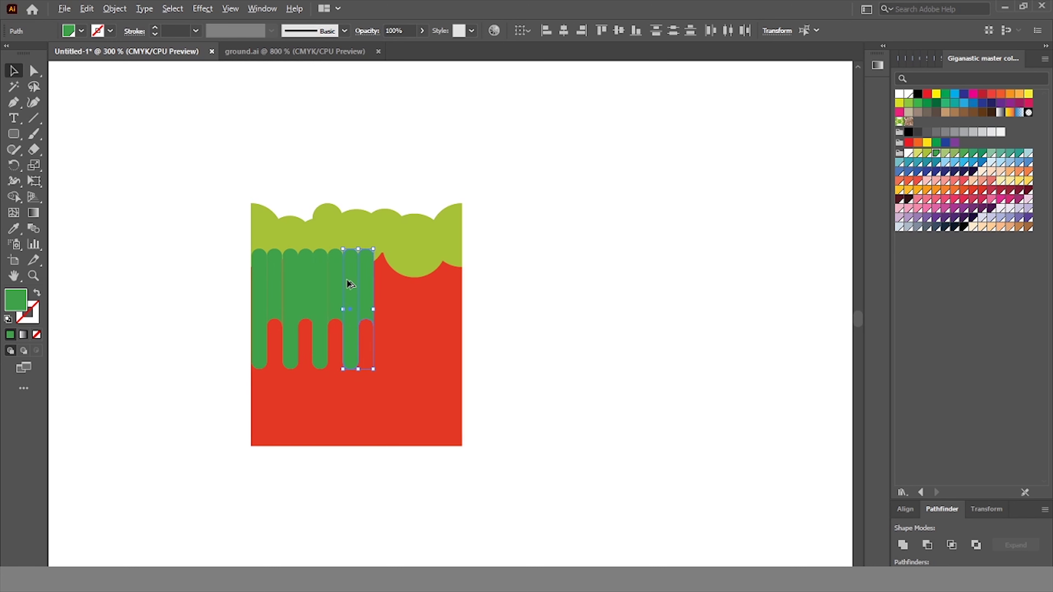
{"action": "left_click_drag", "start_coordinate": [410, 284], "coordinate": [412, 283]}
{"action": "left_click_drag", "start_coordinate": [413, 284], "coordinate": [444, 283]}
{"action": "left_click", "coordinate": [556, 280]}
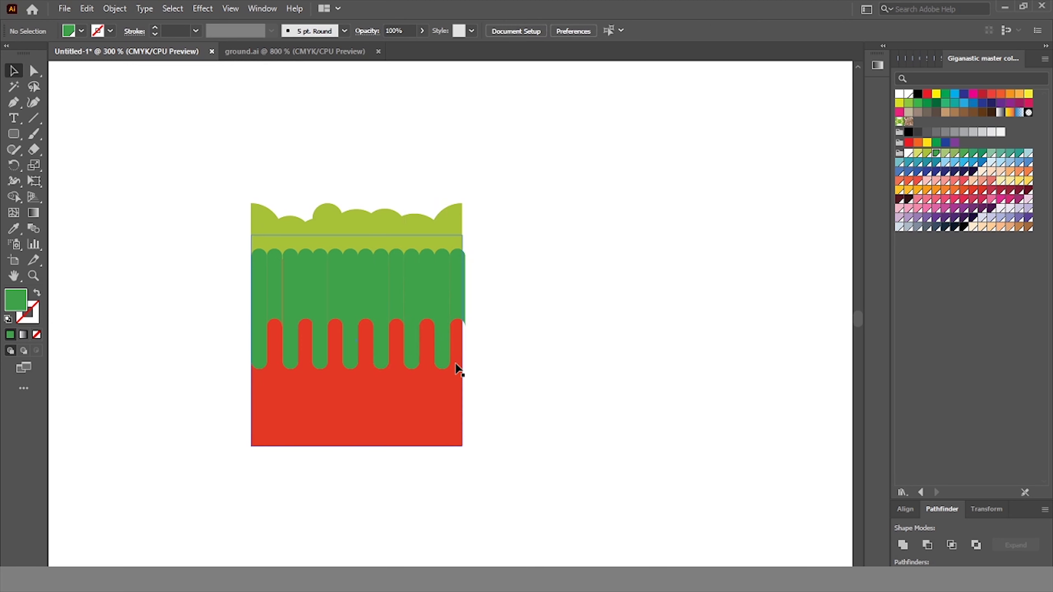
{"action": "left_click", "coordinate": [460, 336]}
{"action": "left_click", "coordinate": [532, 310]}
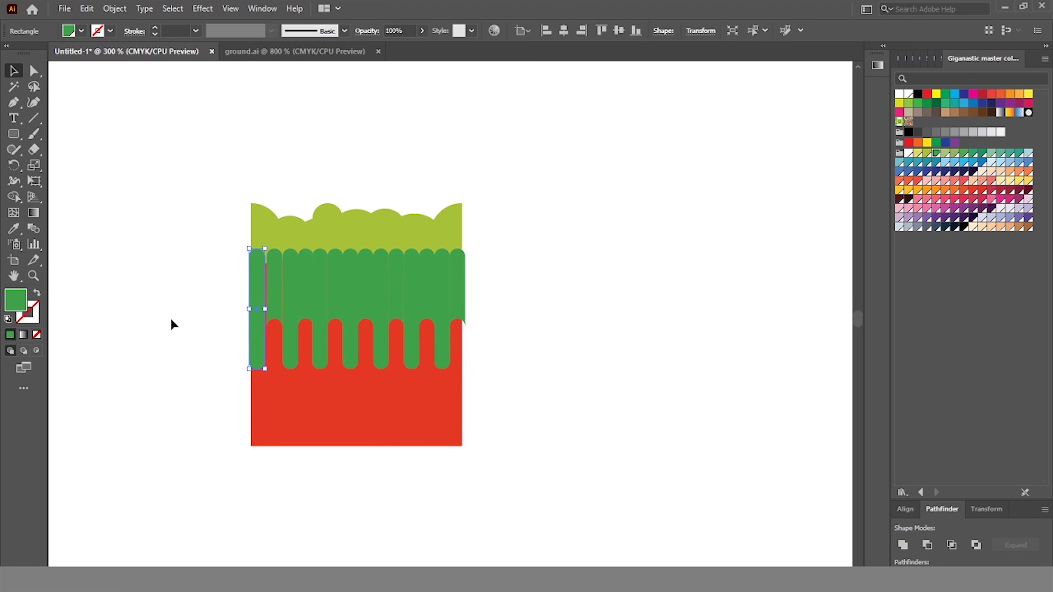
Stretch the red block's side to line up with the green bars.
{"action": "left_click", "coordinate": [267, 305]}
{"action": "scroll", "coordinate": [267, 304], "scroll_direction": "up", "scroll_amount": 3}
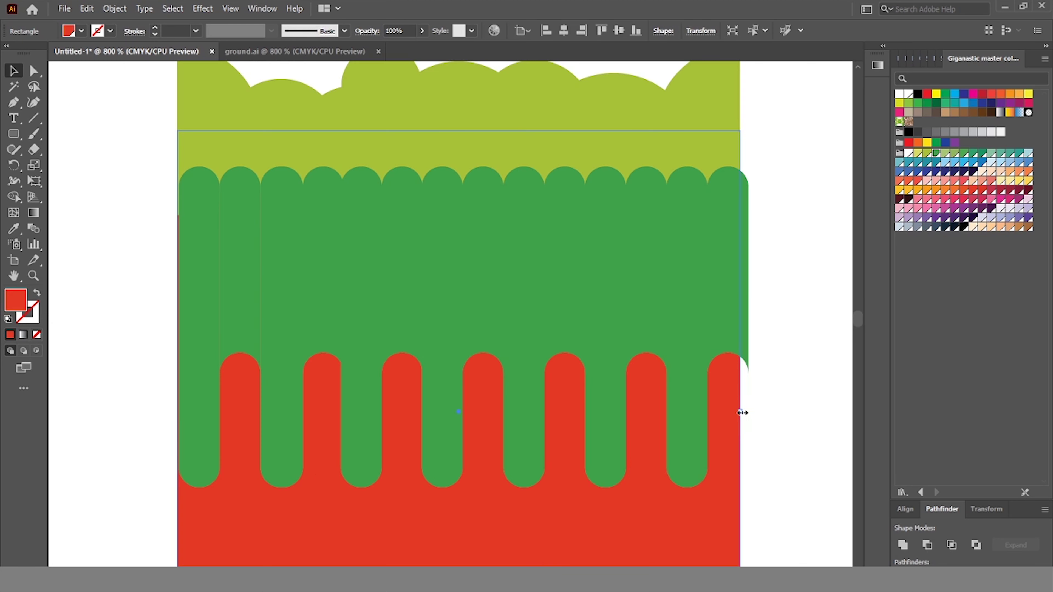
{"action": "left_click", "coordinate": [806, 395]}
{"action": "left_click", "coordinate": [246, 421]}
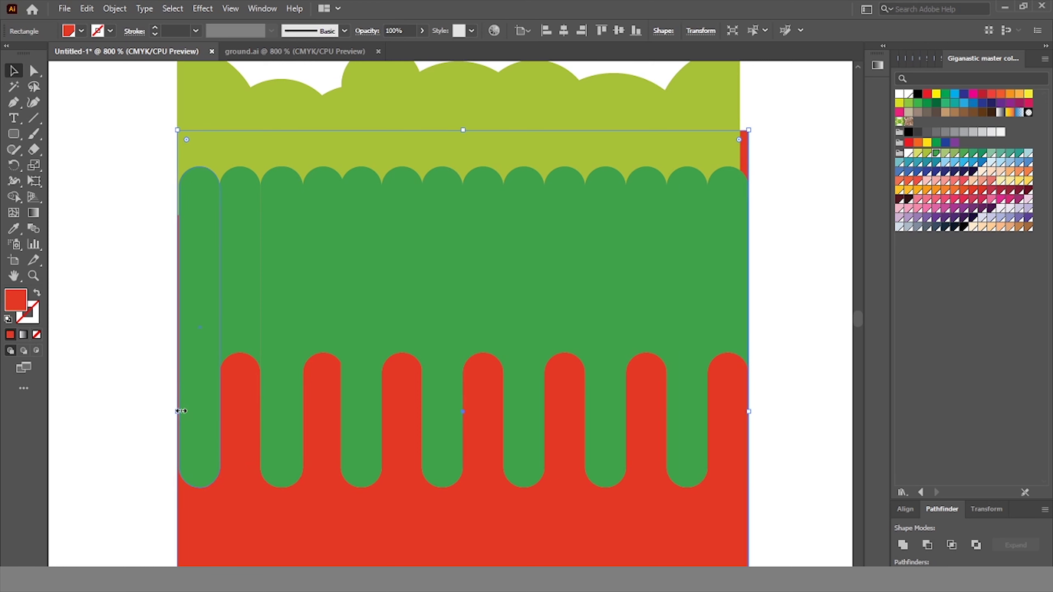
{"action": "left_click_drag", "start_coordinate": [178, 414], "coordinate": [182, 417]}
Ungroup the bush circles and nudge the left quarter-circle into place.
{"action": "scroll", "coordinate": [116, 410], "scroll_direction": "up", "scroll_amount": 3}
{"action": "left_click", "coordinate": [242, 253]}
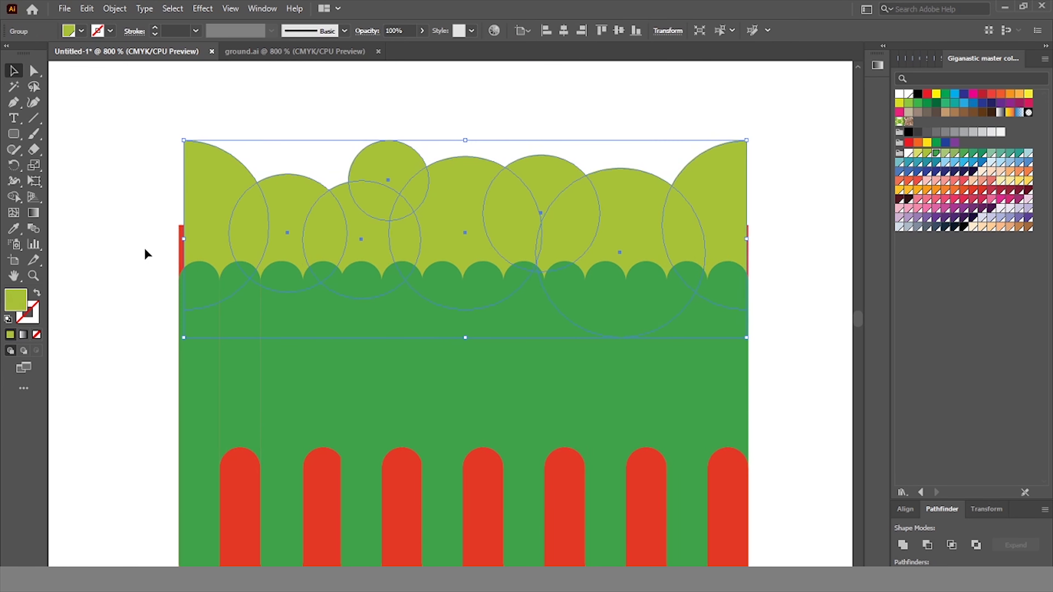
{"action": "left_click", "coordinate": [81, 296]}
{"action": "right_click", "coordinate": [207, 239]}
{"action": "left_click", "coordinate": [241, 341]}
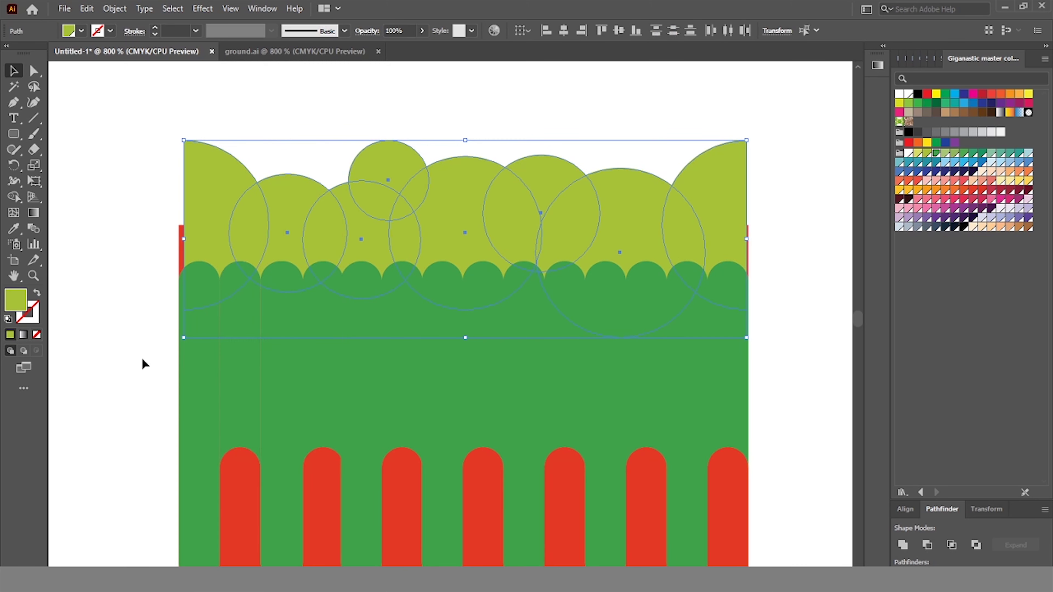
{"action": "left_click_drag", "start_coordinate": [226, 250], "coordinate": [228, 250]}
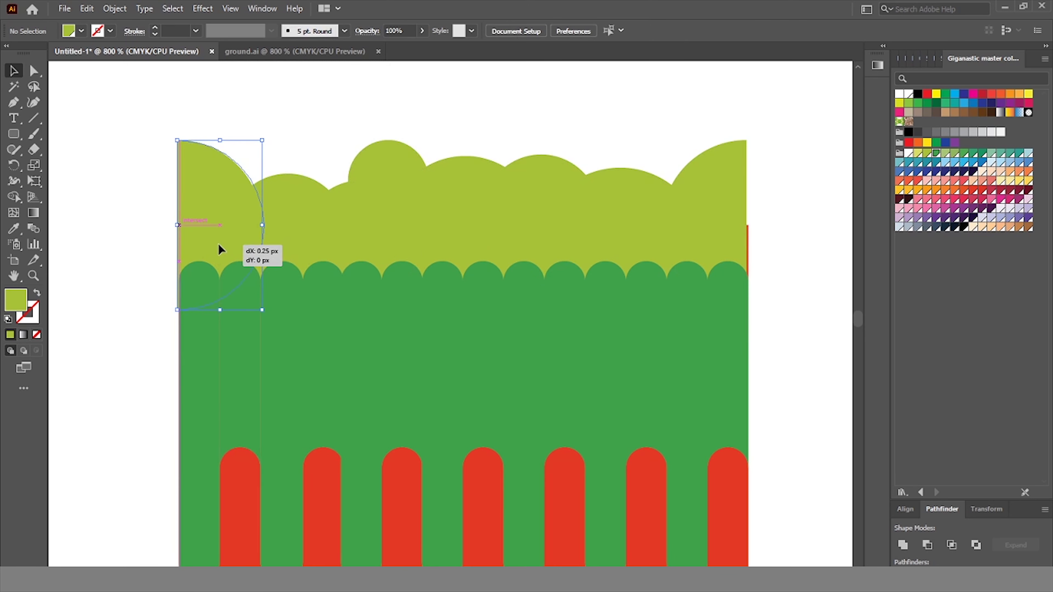
Move the bush circles up into a bumpy bush-top outline.
{"action": "mouse_move", "coordinate": [304, 219]}
{"action": "left_mouse_down"}
{"action": "mouse_move", "coordinate": [281, 177]}
{"action": "mouse_move", "coordinate": [350, 182]}
{"action": "left_mouse_up"}
{"action": "left_click_drag", "start_coordinate": [498, 183], "coordinate": [540, 144]}
{"action": "left_click_drag", "start_coordinate": [409, 145], "coordinate": [455, 124]}
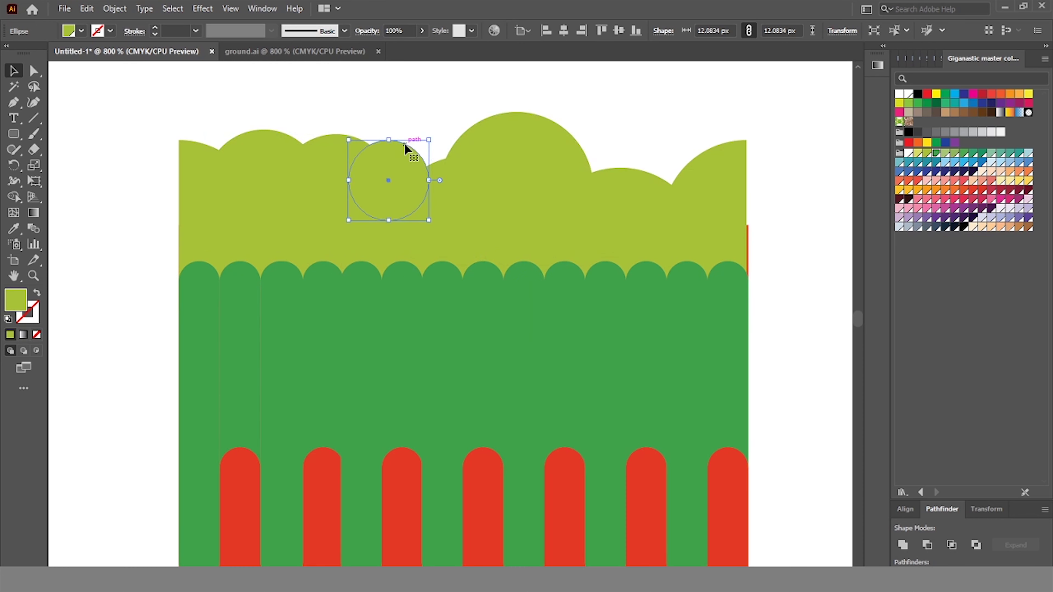
{"action": "mouse_move", "coordinate": [338, 173]}
{"action": "left_mouse_down"}
{"action": "mouse_move", "coordinate": [680, 156]}
{"action": "mouse_move", "coordinate": [689, 164]}
{"action": "left_mouse_up"}
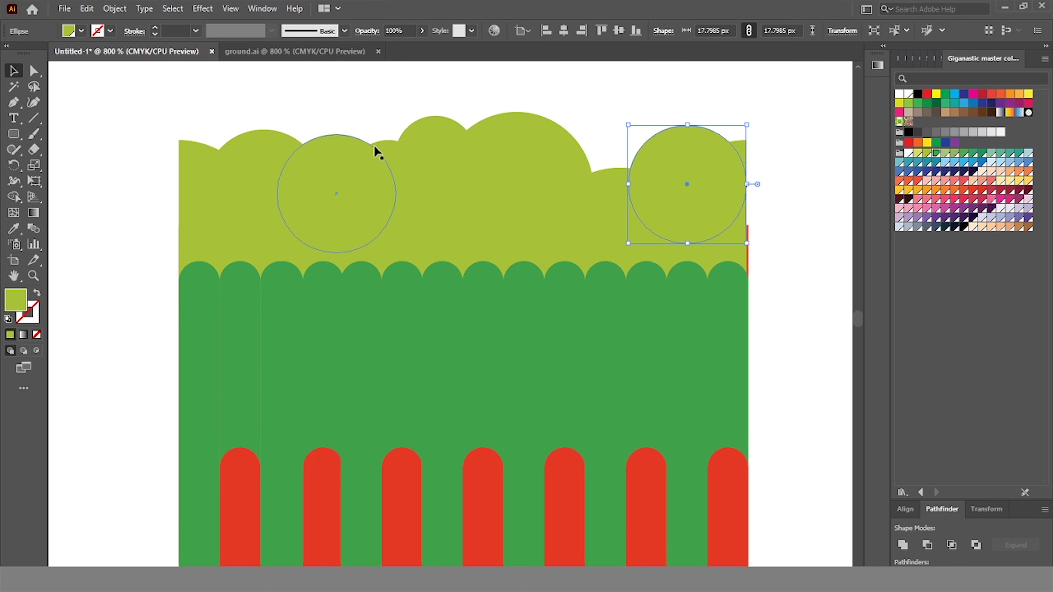
{"action": "left_click_drag", "start_coordinate": [456, 162], "coordinate": [602, 137]}
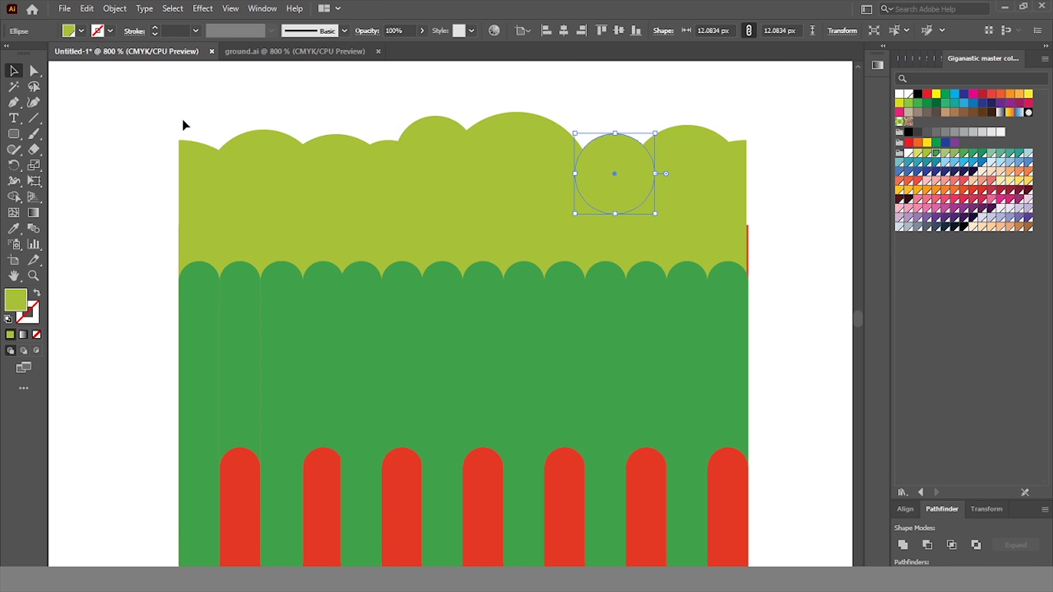
Marquee-select the bush top circles and group them.
{"action": "left_click_drag", "start_coordinate": [138, 117], "coordinate": [795, 198]}
{"action": "right_click", "coordinate": [579, 211]}
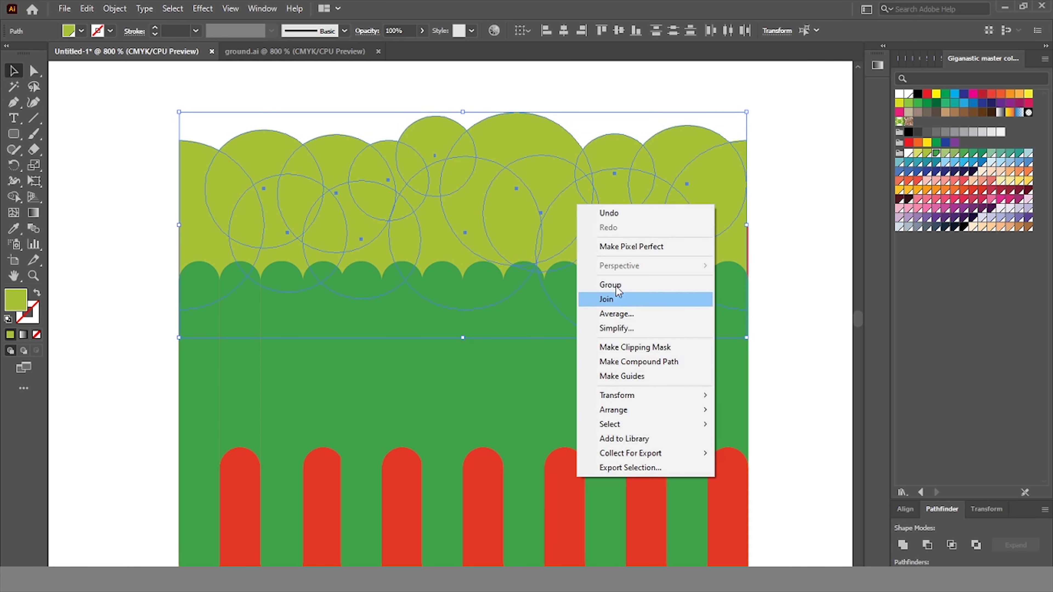
{"action": "left_click", "coordinate": [616, 297]}
{"action": "left_click", "coordinate": [772, 243]}
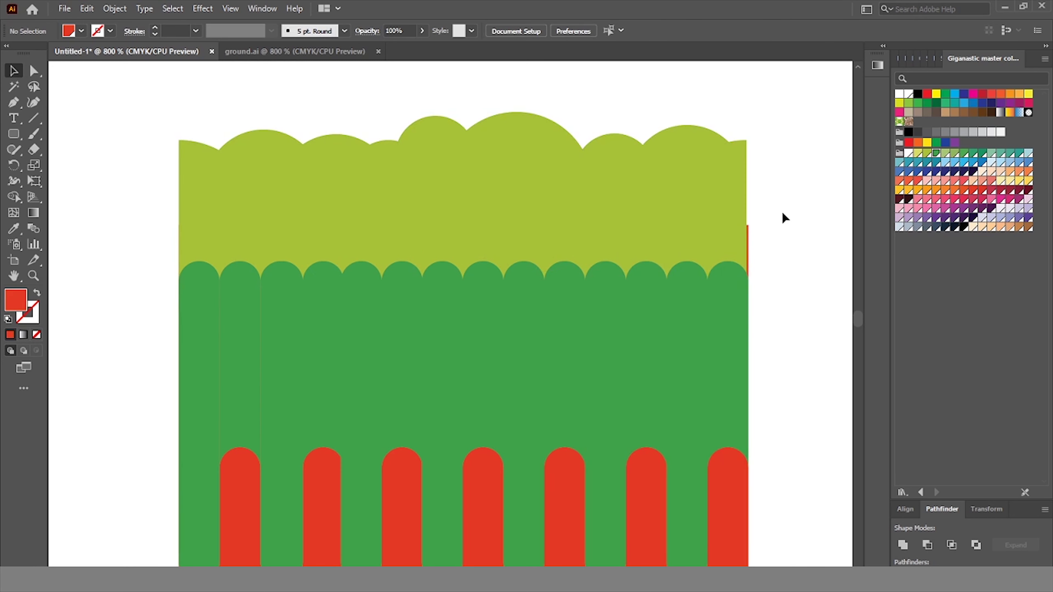
{"action": "scroll", "coordinate": [782, 216], "scroll_direction": "down", "scroll_amount": 1}
{"action": "left_click", "coordinate": [732, 180]}
{"action": "left_click", "coordinate": [773, 202]}
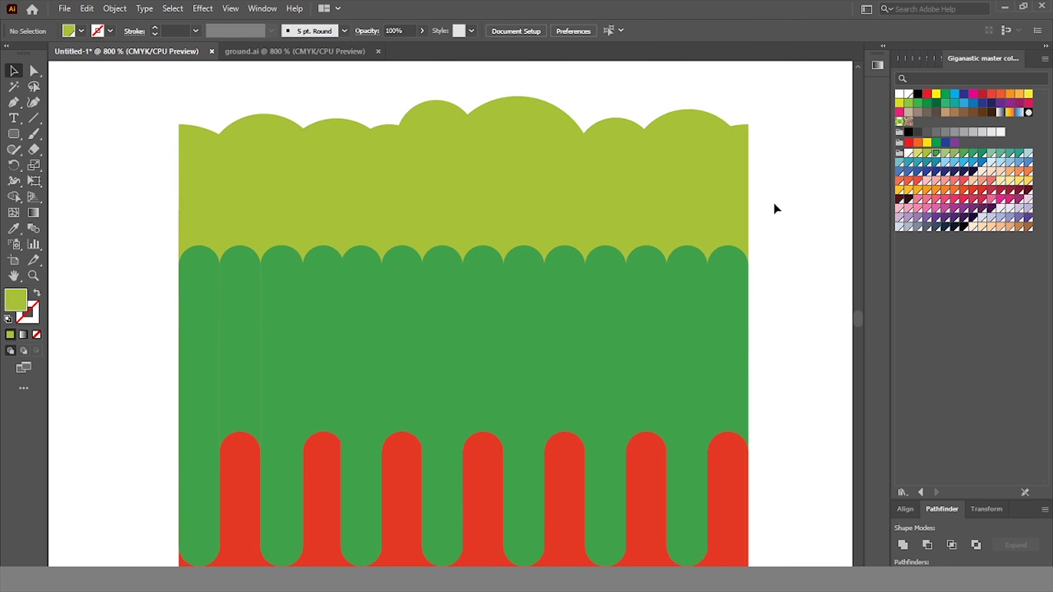
Enter isolation mode on the red soil rectangle.
{"action": "scroll", "coordinate": [771, 203], "scroll_direction": "down", "scroll_amount": 2, "text": "alt"}
{"action": "scroll", "coordinate": [770, 203], "scroll_direction": "right", "scroll_amount": 3}
{"action": "scroll", "coordinate": [770, 205], "scroll_direction": "down", "scroll_amount": 2, "text": "alt"}
{"action": "scroll", "coordinate": [663, 273], "scroll_direction": "up", "scroll_amount": 3, "text": "alt"}
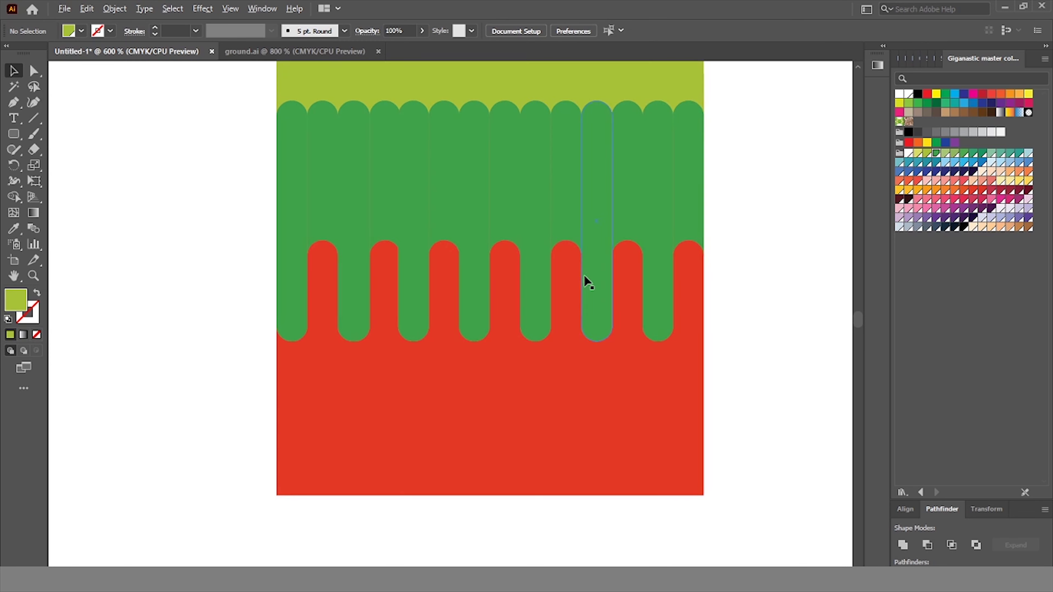
{"action": "double_click", "coordinate": [532, 340]}
Draw a circle on the red soil and fill it dark red 912B23.
{"action": "left_click_drag", "start_coordinate": [15, 143], "coordinate": [78, 165]}
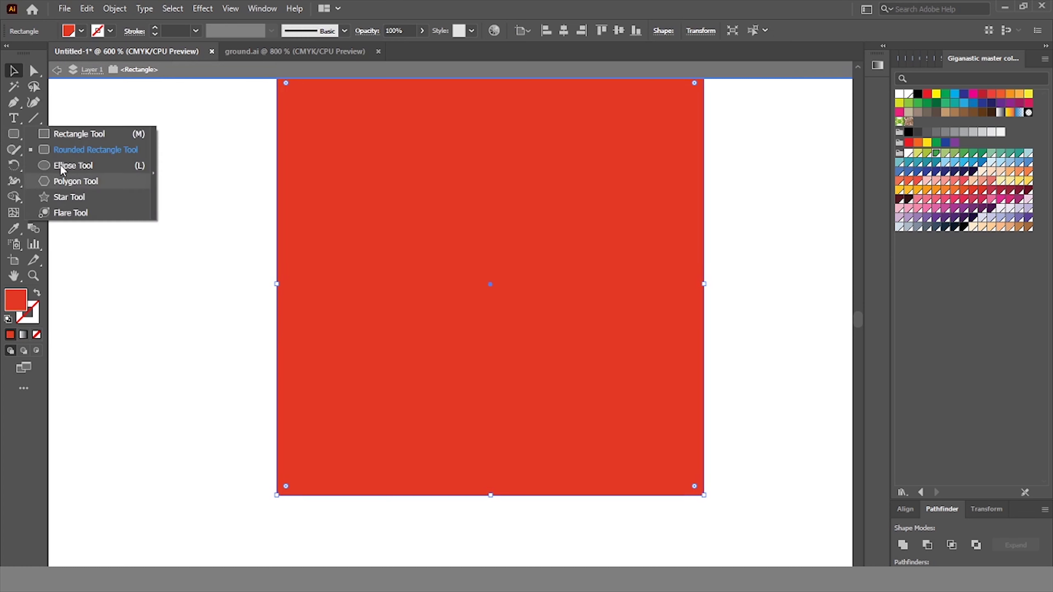
{"action": "left_click_drag", "start_coordinate": [323, 148], "coordinate": [427, 251]}
{"action": "double_click", "coordinate": [15, 299]}
{"action": "type", "text": "912B23"}
{"action": "left_click", "coordinate": [665, 220]}
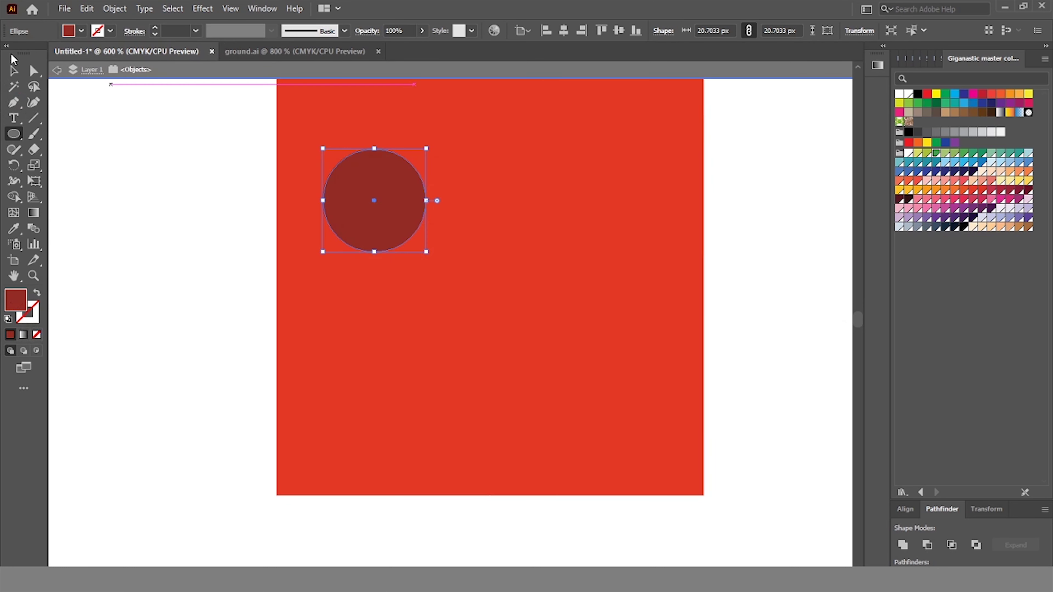
Add more dark red circles of varied sizes, shrinking the top-right one.
{"action": "mouse_move", "coordinate": [505, 152]}
{"action": "left_mouse_down"}
{"action": "mouse_move", "coordinate": [528, 176]}
{"action": "mouse_move", "coordinate": [608, 197]}
{"action": "mouse_move", "coordinate": [646, 252]}
{"action": "mouse_move", "coordinate": [524, 172]}
{"action": "left_mouse_up"}
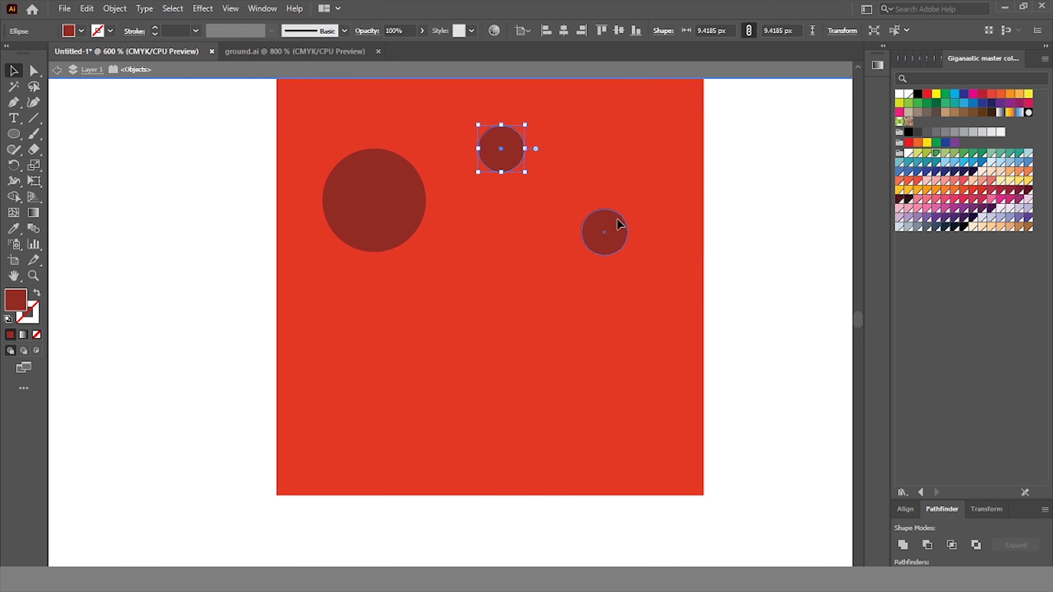
{"action": "mouse_move", "coordinate": [604, 232]}
{"action": "left_mouse_down"}
{"action": "mouse_move", "coordinate": [667, 155]}
{"action": "mouse_move", "coordinate": [659, 176]}
{"action": "left_mouse_up"}
{"action": "mouse_move", "coordinate": [428, 313]}
{"action": "left_mouse_down"}
{"action": "mouse_move", "coordinate": [484, 259]}
{"action": "mouse_move", "coordinate": [457, 286]}
{"action": "left_mouse_up"}
{"action": "mouse_move", "coordinate": [487, 245]}
{"action": "left_mouse_down"}
{"action": "mouse_move", "coordinate": [630, 130]}
{"action": "mouse_move", "coordinate": [497, 259]}
{"action": "left_mouse_up"}
{"action": "left_click", "coordinate": [638, 124]}
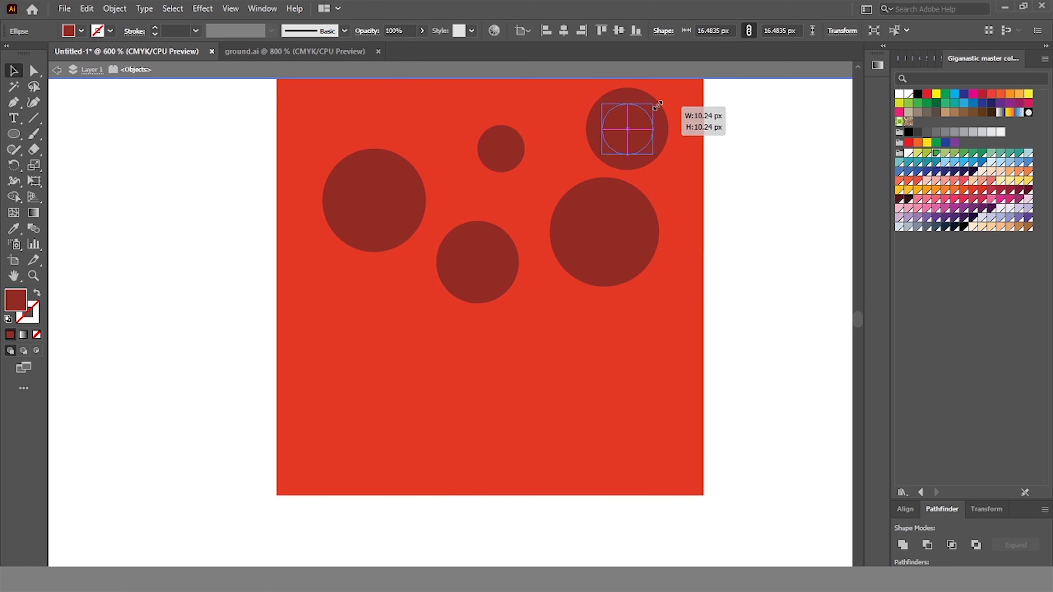
{"action": "left_click_drag", "start_coordinate": [667, 90], "coordinate": [652, 104]}
Reposition the large, medium and small dark circles across the soil.
{"action": "left_click", "coordinate": [747, 167]}
{"action": "mouse_move", "coordinate": [355, 195]}
{"action": "left_mouse_down"}
{"action": "mouse_move", "coordinate": [330, 153]}
{"action": "mouse_move", "coordinate": [394, 251]}
{"action": "left_mouse_up"}
{"action": "left_click_drag", "start_coordinate": [489, 261], "coordinate": [362, 134]}
{"action": "left_click_drag", "start_coordinate": [391, 219], "coordinate": [413, 206]}
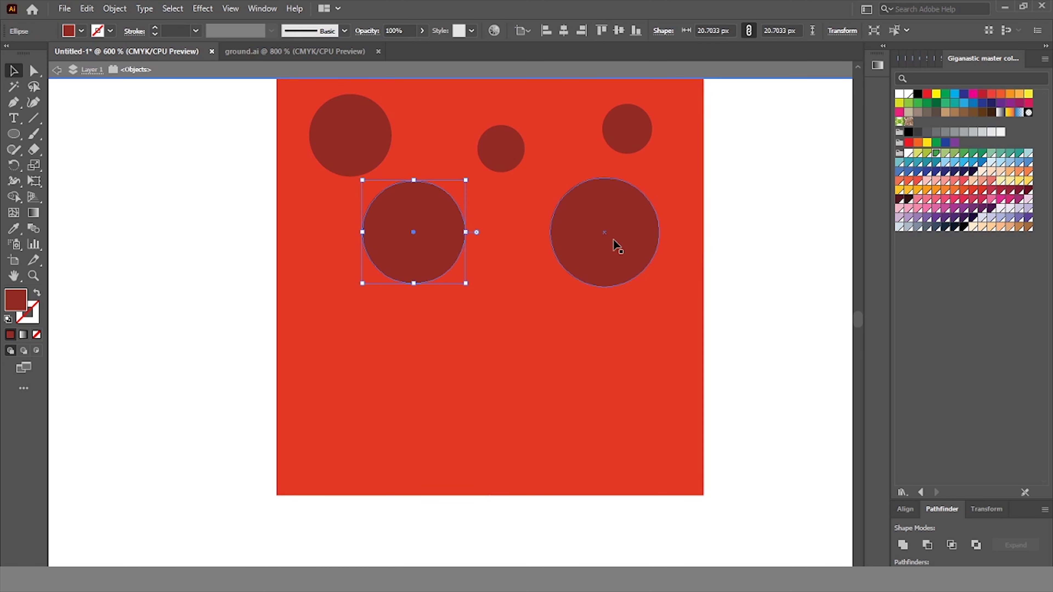
{"action": "mouse_move", "coordinate": [616, 242]}
{"action": "left_mouse_down"}
{"action": "mouse_move", "coordinate": [584, 255]}
{"action": "mouse_move", "coordinate": [602, 249]}
{"action": "left_mouse_up"}
{"action": "key", "text": "v"}
{"action": "left_click_drag", "start_coordinate": [498, 162], "coordinate": [486, 314]}
{"action": "mouse_move", "coordinate": [565, 289]}
{"action": "left_mouse_down"}
{"action": "mouse_move", "coordinate": [489, 192]}
{"action": "mouse_move", "coordinate": [503, 201]}
{"action": "left_mouse_up"}
{"action": "left_click_drag", "start_coordinate": [508, 297], "coordinate": [623, 242]}
Exit isolation and reposition and shrink the dark circles beneath the green bar layer.
{"action": "double_click", "coordinate": [734, 220]}
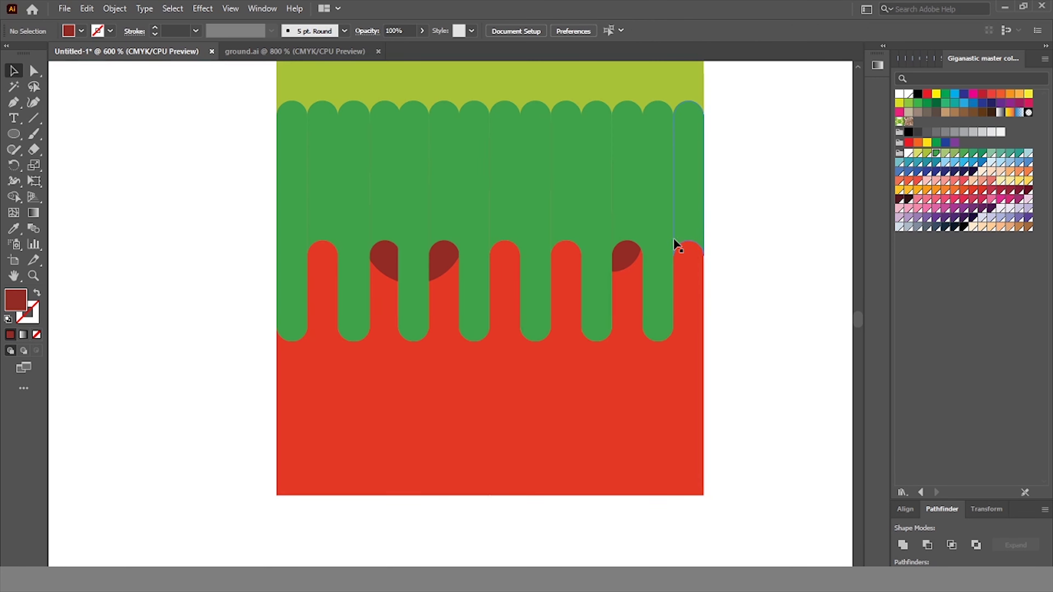
{"action": "scroll", "coordinate": [673, 240], "scroll_direction": "up", "scroll_amount": 3}
{"action": "left_click_drag", "start_coordinate": [641, 399], "coordinate": [663, 409]}
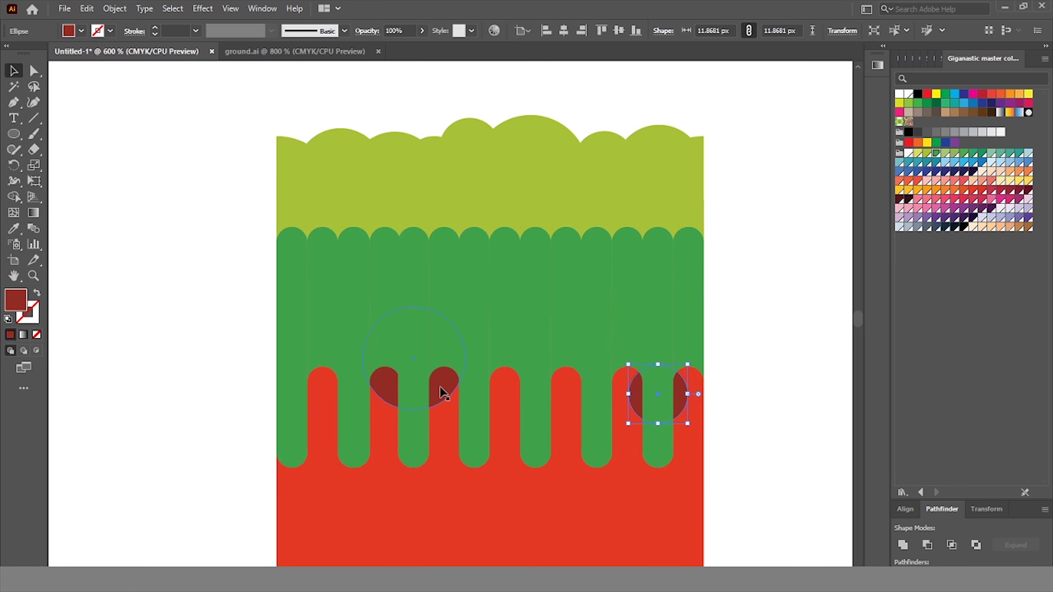
{"action": "left_click_drag", "start_coordinate": [463, 400], "coordinate": [514, 497]}
{"action": "left_click_drag", "start_coordinate": [536, 348], "coordinate": [576, 408]}
{"action": "left_click_drag", "start_coordinate": [616, 336], "coordinate": [600, 352]}
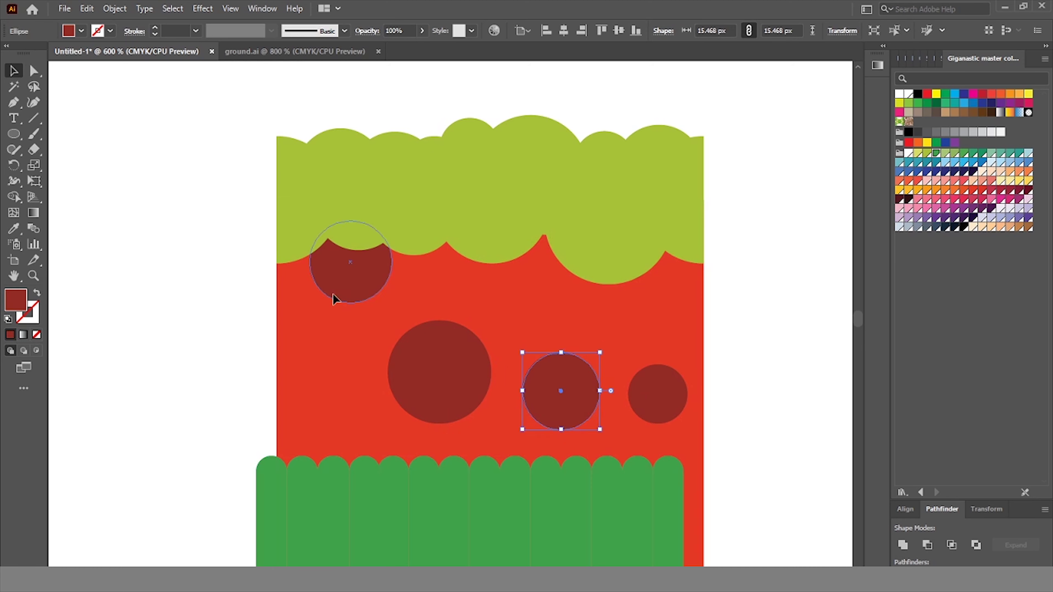
{"action": "left_click_drag", "start_coordinate": [335, 298], "coordinate": [312, 433]}
{"action": "left_click_drag", "start_coordinate": [452, 540], "coordinate": [476, 307]}
Shift the left dark circle so it shows through two red gaps.
{"action": "key", "text": "ctrl+shift+a"}
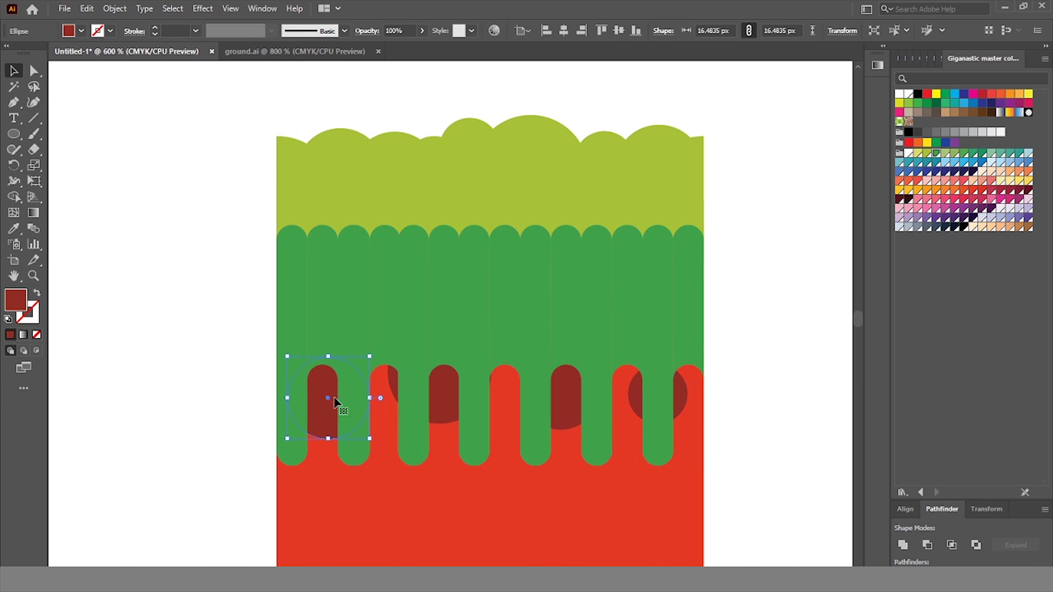
{"action": "left_click_drag", "start_coordinate": [335, 396], "coordinate": [353, 398]}
{"action": "left_click", "coordinate": [775, 423]}
{"action": "left_click", "coordinate": [574, 385]}
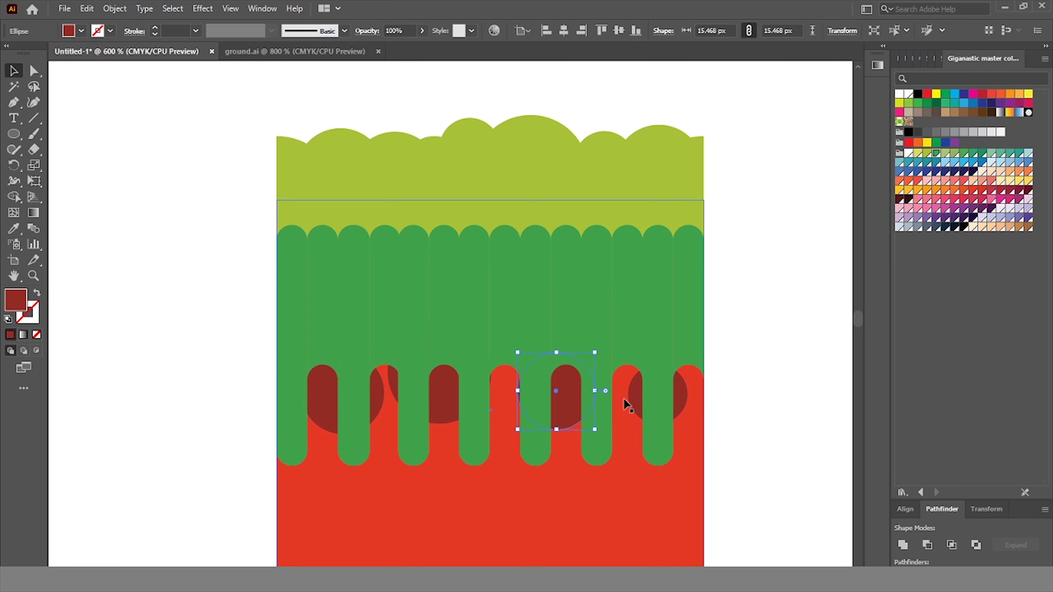
Place copies of the ground tile side by side into a long strip.
{"action": "key", "text": "ctrl+minus"}
{"action": "key", "text": "ctrl+minus"}
{"action": "key", "text": "ctrl+minus"}
{"action": "mouse_move", "coordinate": [545, 303]}
{"action": "left_mouse_down"}
{"action": "mouse_move", "coordinate": [204, 428]}
{"action": "mouse_move", "coordinate": [360, 422]}
{"action": "left_mouse_up"}
{"action": "left_click_drag", "start_coordinate": [506, 504], "coordinate": [160, 383]}
{"action": "left_click_drag", "start_coordinate": [196, 429], "coordinate": [422, 430]}
Move the ground strip to the artboard bottom and extend its right end with a copy.
{"action": "left_click", "coordinate": [408, 480]}
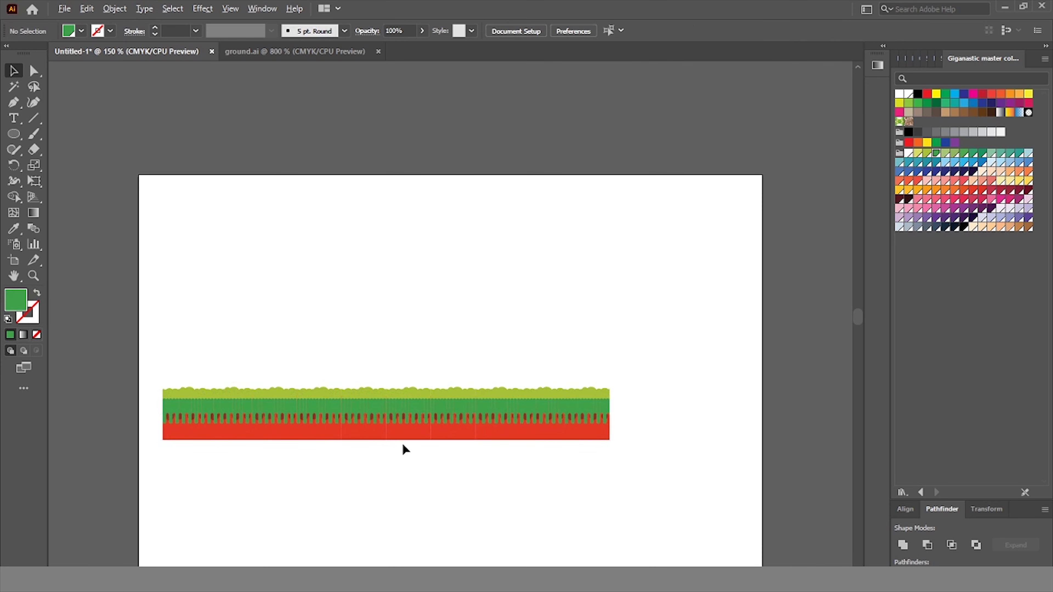
{"action": "scroll", "coordinate": [406, 449], "scroll_direction": "up", "scroll_amount": 1}
{"action": "left_click_drag", "start_coordinate": [747, 494], "coordinate": [234, 365]}
{"action": "scroll", "coordinate": [418, 324], "scroll_direction": "down", "scroll_amount": 3}
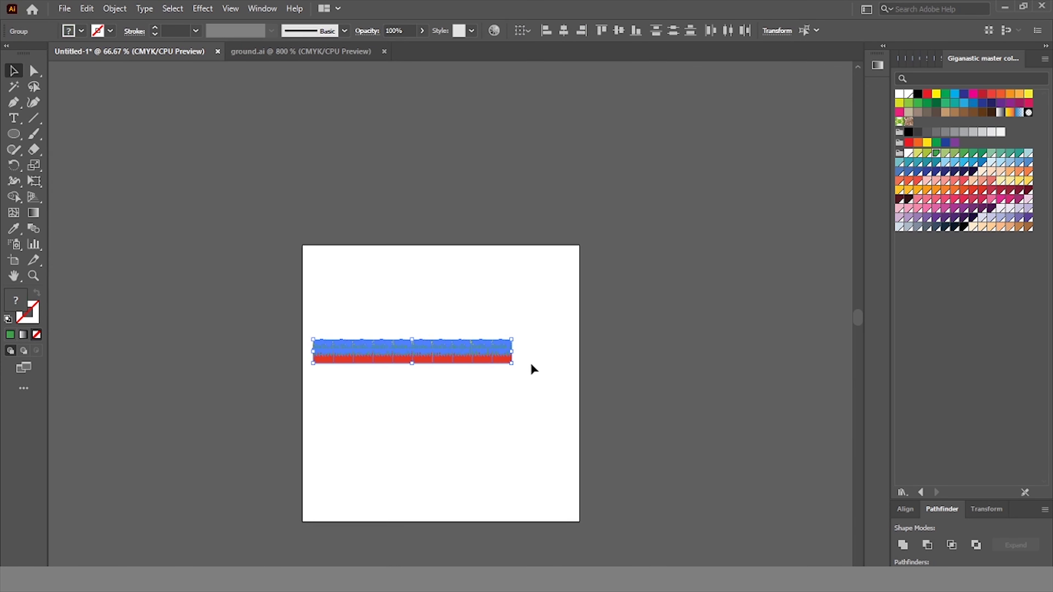
{"action": "scroll", "coordinate": [533, 369], "scroll_direction": "up", "scroll_amount": 1}
{"action": "left_click_drag", "start_coordinate": [452, 347], "coordinate": [458, 519]}
{"action": "left_click", "coordinate": [490, 472]}
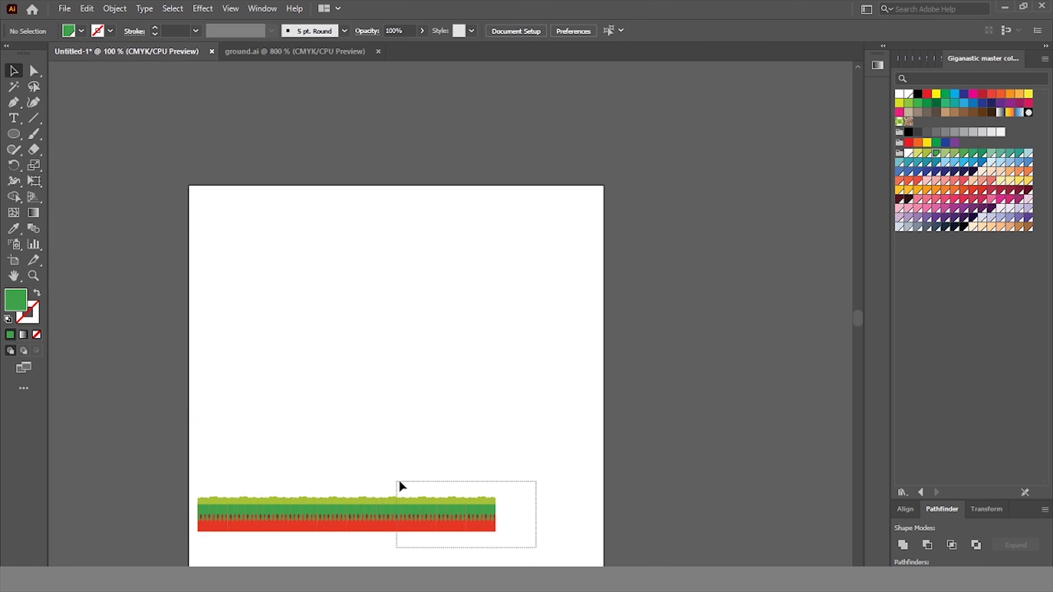
{"action": "left_click_drag", "start_coordinate": [401, 485], "coordinate": [421, 480]}
{"action": "left_click_drag", "start_coordinate": [440, 515], "coordinate": [516, 494]}
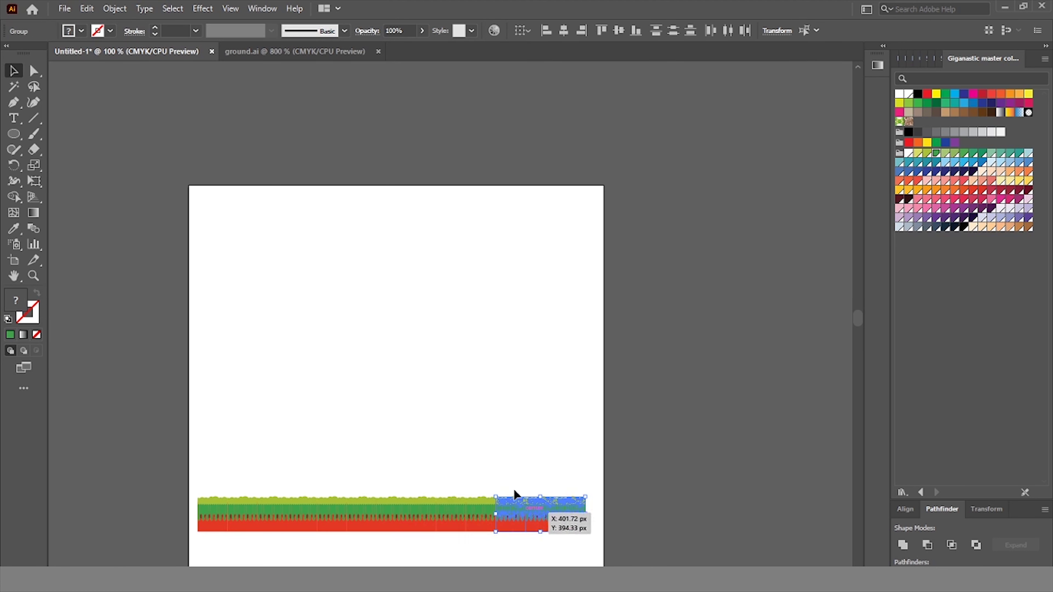
{"action": "left_click", "coordinate": [617, 541]}
Group the entire ground strip into one object.
{"action": "left_click_drag", "start_coordinate": [171, 433], "coordinate": [171, 434]}
{"action": "left_click", "coordinate": [630, 489]}
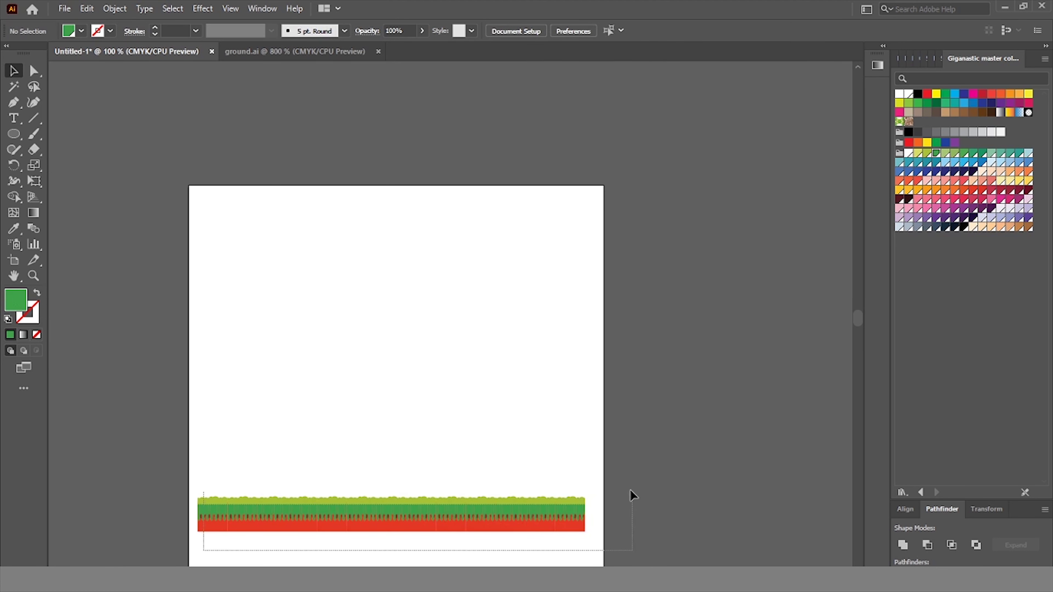
{"action": "right_click", "coordinate": [534, 508]}
{"action": "left_click", "coordinate": [595, 392]}
{"action": "left_click", "coordinate": [435, 507]}
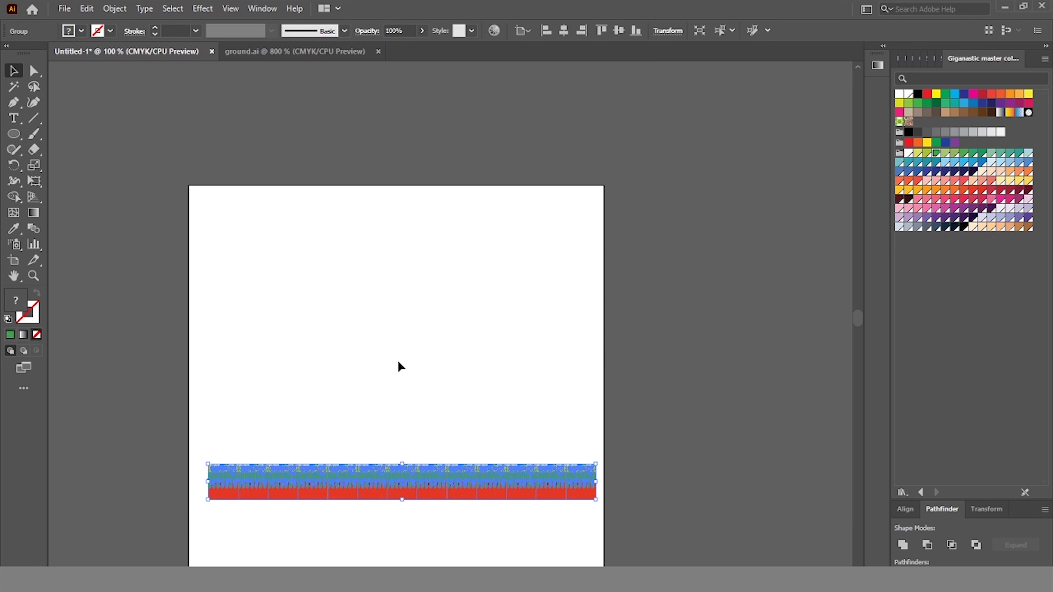
{"action": "scroll", "coordinate": [397, 360], "scroll_direction": "up", "scroll_amount": 2}
{"action": "left_click", "coordinate": [420, 339]}
{"action": "left_click_drag", "start_coordinate": [21, 141], "coordinate": [82, 132]}
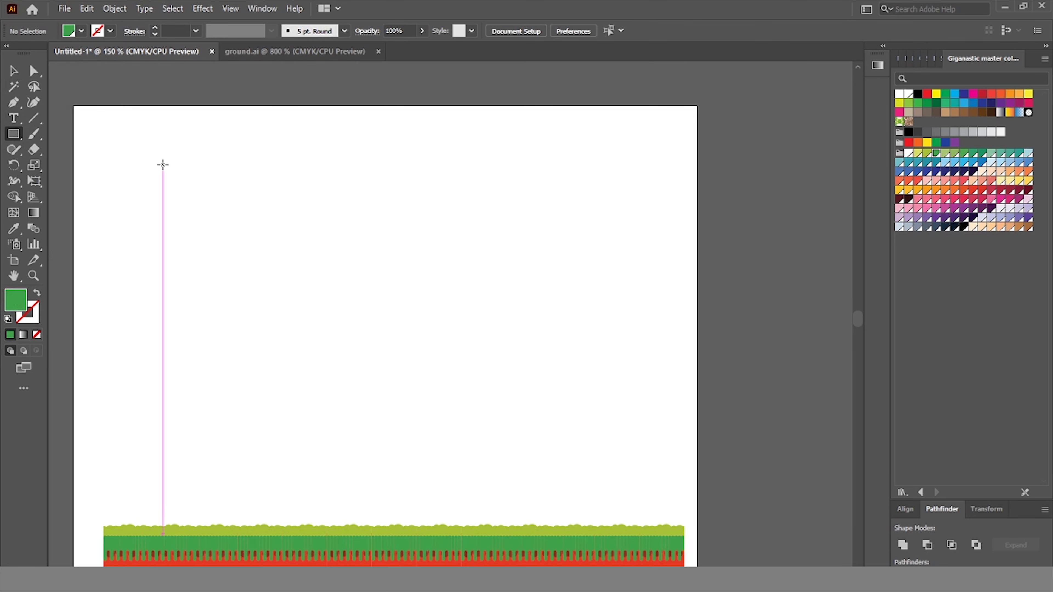
Draw a large sky-blue rectangle above the ground strip and send it to the back.
{"action": "mouse_move", "coordinate": [156, 162]}
{"action": "left_mouse_down"}
{"action": "mouse_move", "coordinate": [571, 312]}
{"action": "mouse_move", "coordinate": [688, 556]}
{"action": "mouse_move", "coordinate": [684, 443]}
{"action": "left_mouse_up"}
{"action": "left_click_drag", "start_coordinate": [159, 237], "coordinate": [104, 236]}
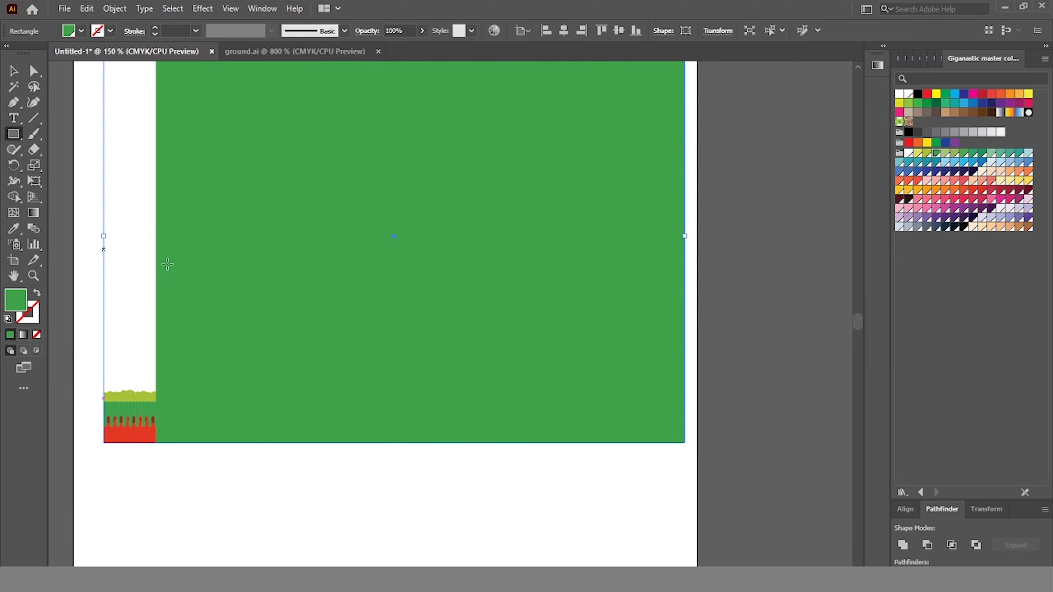
{"action": "right_click", "coordinate": [272, 278]}
{"action": "left_click", "coordinate": [469, 560]}
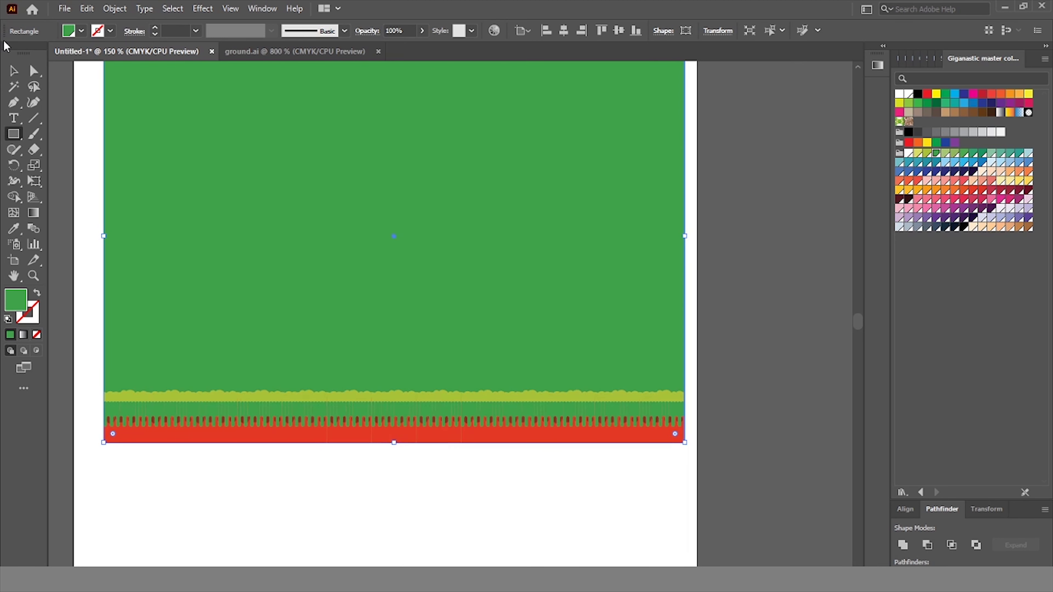
{"action": "key", "text": "v"}
{"action": "scroll", "coordinate": [333, 116], "scroll_direction": "up", "scroll_amount": 2}
{"action": "scroll", "coordinate": [334, 115], "scroll_direction": "up", "scroll_amount": 1}
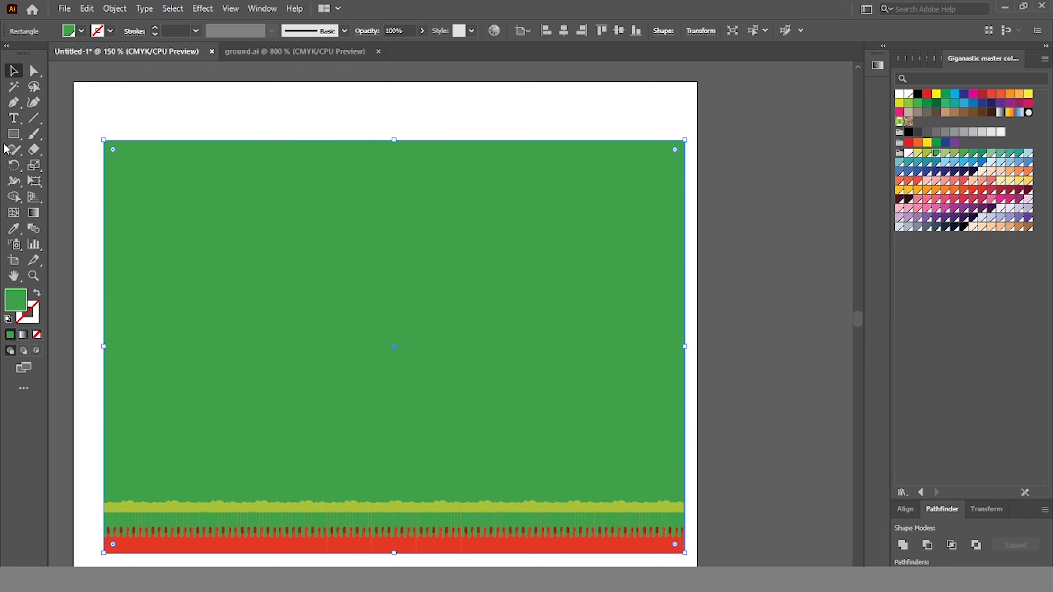
{"action": "left_click", "coordinate": [965, 162]}
Stretch the ground strip to the sky's width and resize the artboard to about 621 × 379 px.
{"action": "scroll", "coordinate": [204, 244], "scroll_direction": "down", "scroll_amount": 2}
{"action": "mouse_move", "coordinate": [167, 483]}
{"action": "left_mouse_down"}
{"action": "mouse_move", "coordinate": [147, 480]}
{"action": "mouse_move", "coordinate": [244, 469]}
{"action": "left_mouse_up"}
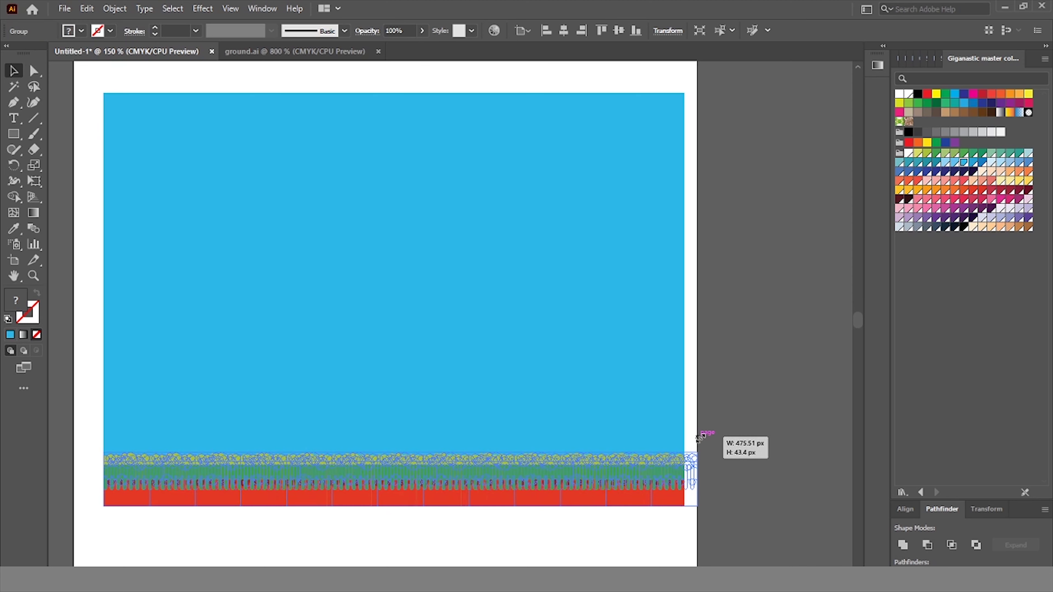
{"action": "mouse_move", "coordinate": [682, 484]}
{"action": "left_mouse_down"}
{"action": "mouse_move", "coordinate": [668, 483]}
{"action": "mouse_move", "coordinate": [742, 396]}
{"action": "left_mouse_up"}
{"action": "key", "text": "shift+o"}
{"action": "scroll", "coordinate": [583, 477], "scroll_direction": "down", "scroll_amount": 2}
{"action": "key", "text": "ctrl+minus"}
{"action": "key", "text": "ctrl+minus"}
{"action": "key", "text": "ctrl+plus"}
{"action": "key", "text": "ctrl+plus"}
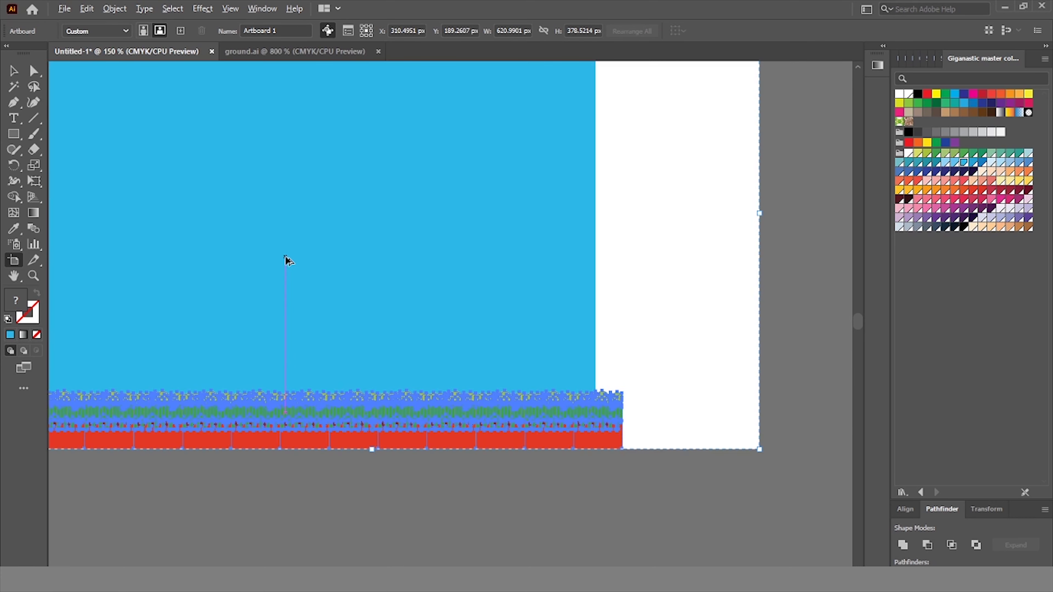
Stretch the sky rectangle so it fills the entire artboard.
{"action": "key", "text": "ctrl+minus"}
{"action": "left_click", "coordinate": [13, 71]}
{"action": "left_click_drag", "start_coordinate": [300, 224], "coordinate": [286, 227]}
{"action": "scroll", "coordinate": [512, 141], "scroll_direction": "up", "scroll_amount": 2}
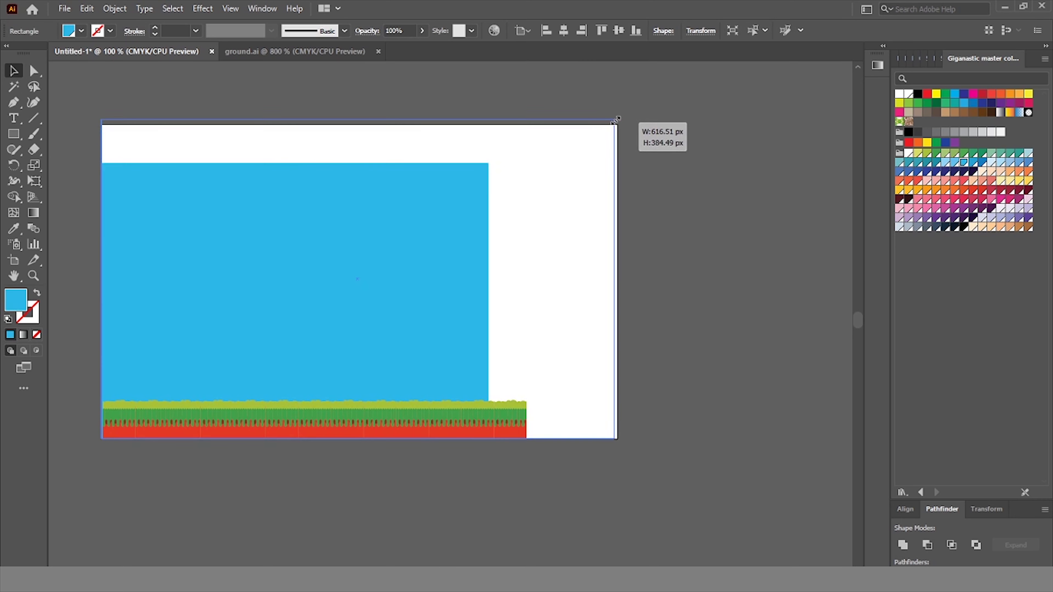
{"action": "left_click_drag", "start_coordinate": [488, 162], "coordinate": [618, 125]}
{"action": "left_click", "coordinate": [419, 471]}
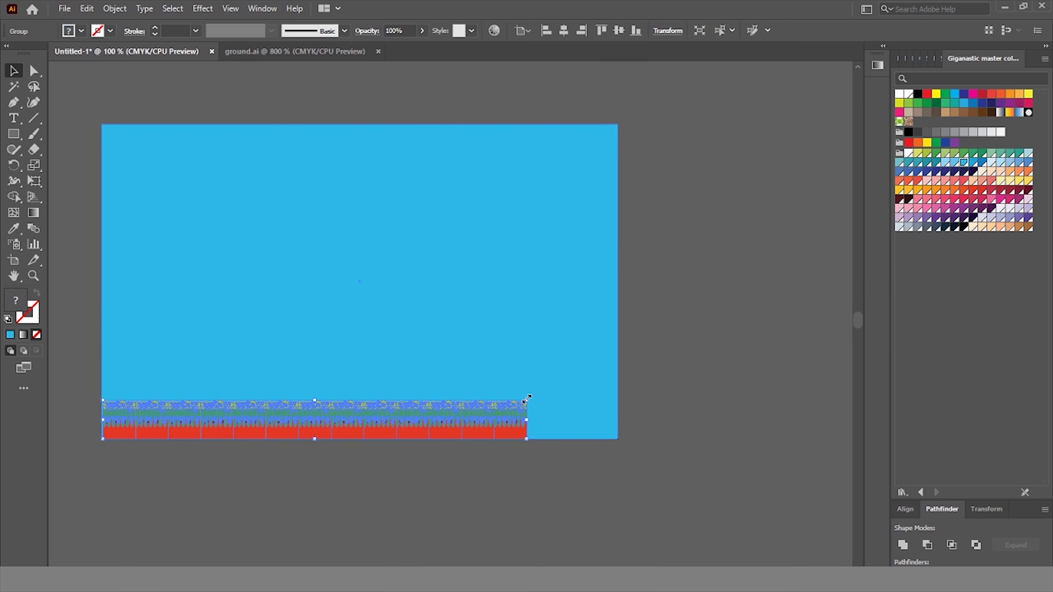
Enlarge the ground pattern strip so its left and right ends sit flush with the artboard edges.
{"action": "left_click_drag", "start_coordinate": [514, 404], "coordinate": [618, 392]}
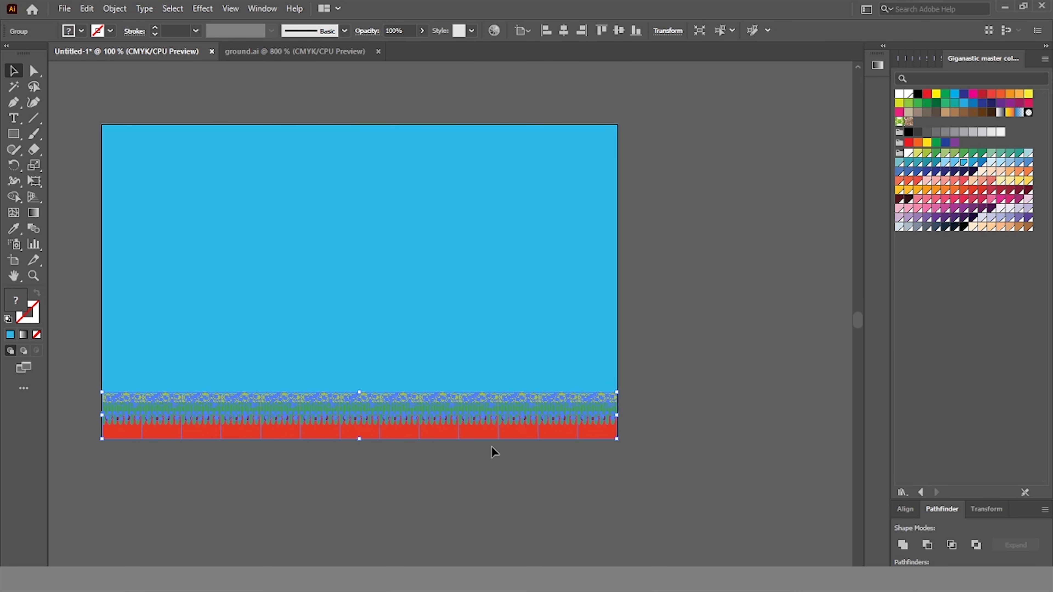
{"action": "scroll", "coordinate": [517, 406], "scroll_direction": "up", "scroll_amount": 2}
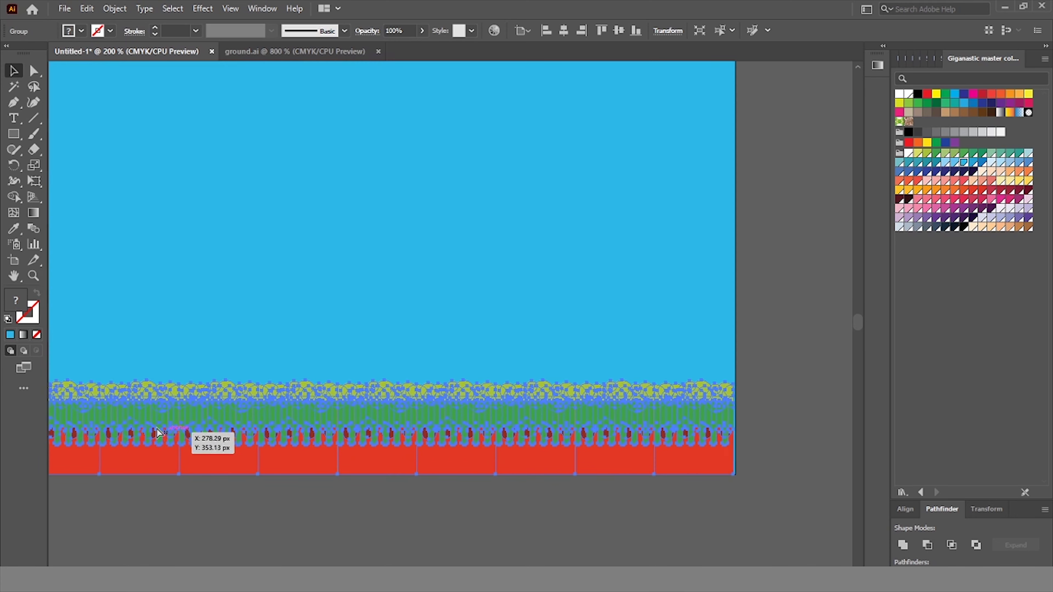
{"action": "scroll", "coordinate": [187, 440], "scroll_direction": "up", "scroll_amount": 2}
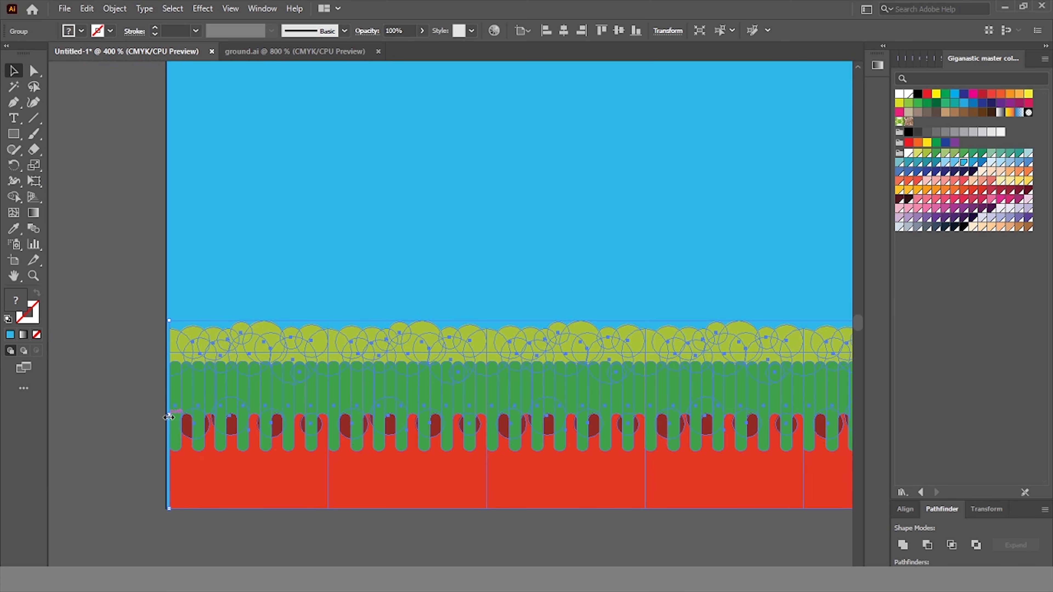
{"action": "left_click_drag", "start_coordinate": [168, 417], "coordinate": [168, 416]}
{"action": "scroll", "coordinate": [148, 388], "scroll_direction": "right", "scroll_amount": 5}
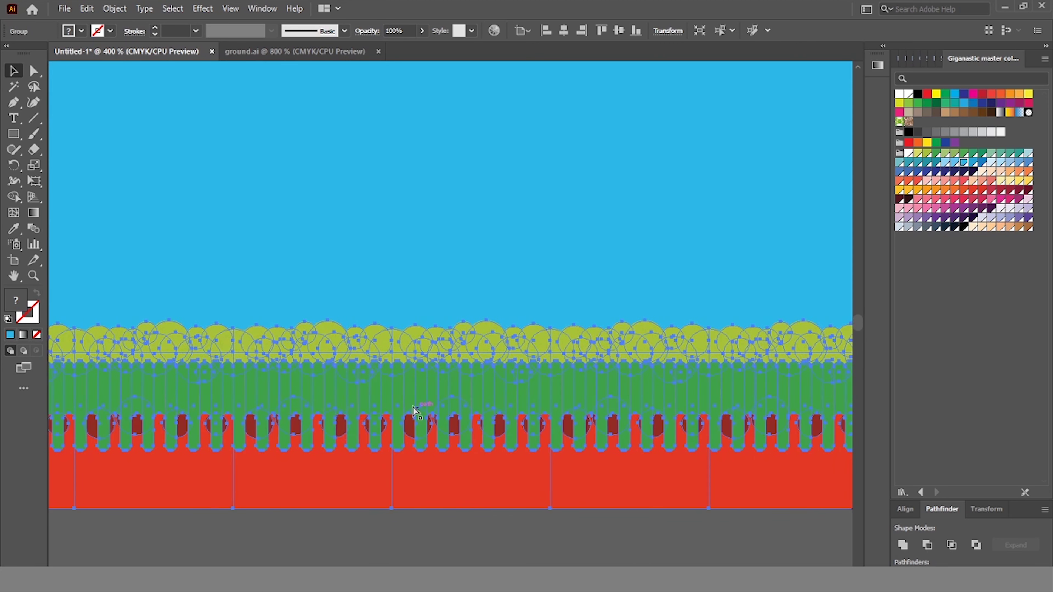
{"action": "scroll", "coordinate": [402, 379], "scroll_direction": "right", "scroll_amount": 1}
{"action": "scroll", "coordinate": [453, 379], "scroll_direction": "right", "scroll_amount": 3}
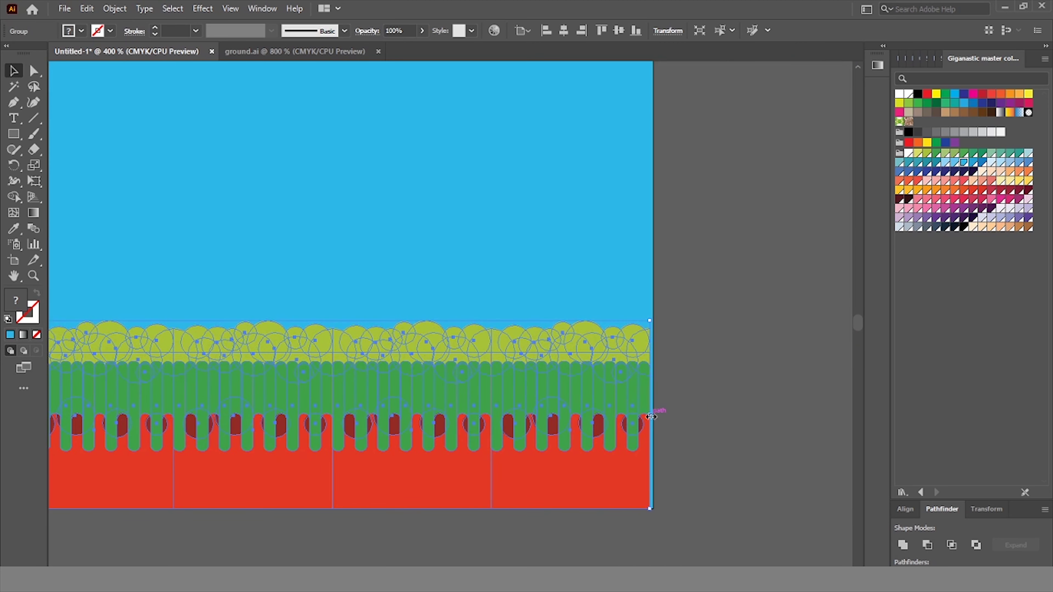
{"action": "left_click_drag", "start_coordinate": [651, 416], "coordinate": [654, 417]}
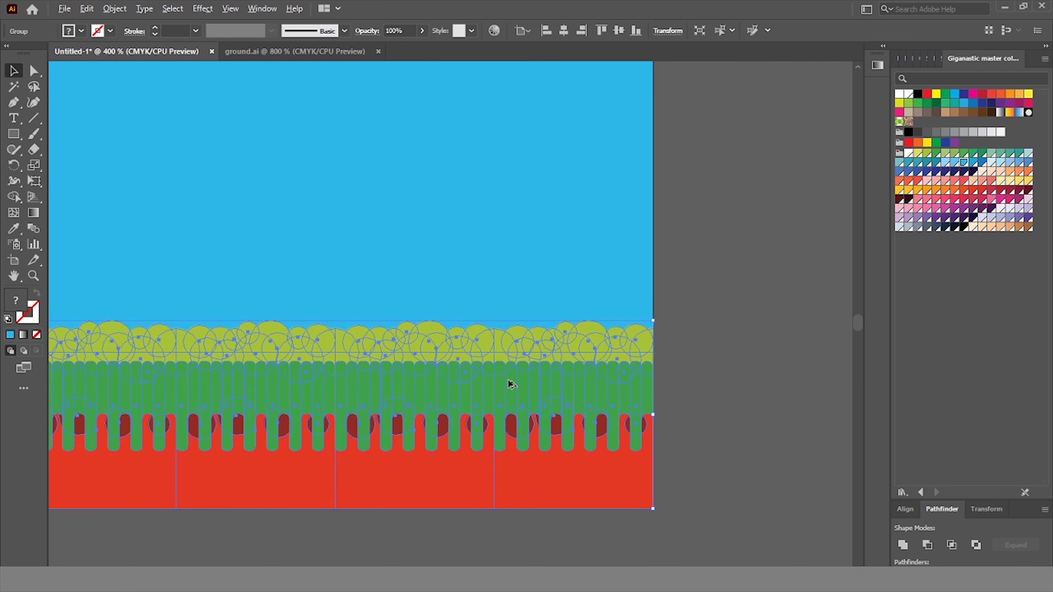
{"action": "key", "text": "ctrl+1"}
{"action": "left_click", "coordinate": [290, 265]}
Draw a small yellow circle near the top-left of the sky for the sun.
{"action": "left_click", "coordinate": [13, 134]}
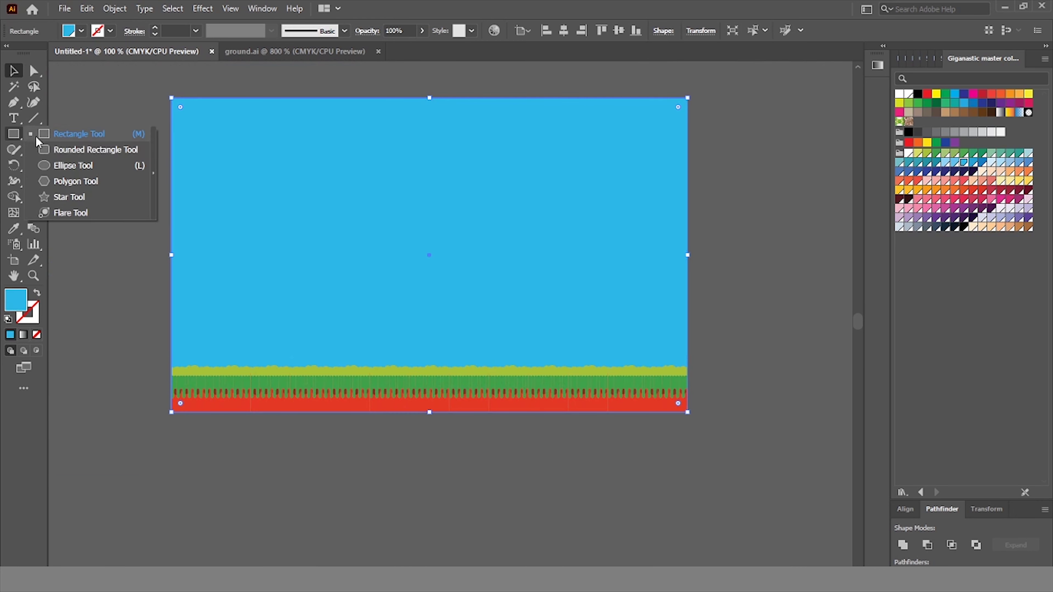
{"action": "left_click", "coordinate": [62, 165]}
{"action": "left_click_drag", "start_coordinate": [209, 121], "coordinate": [240, 152]}
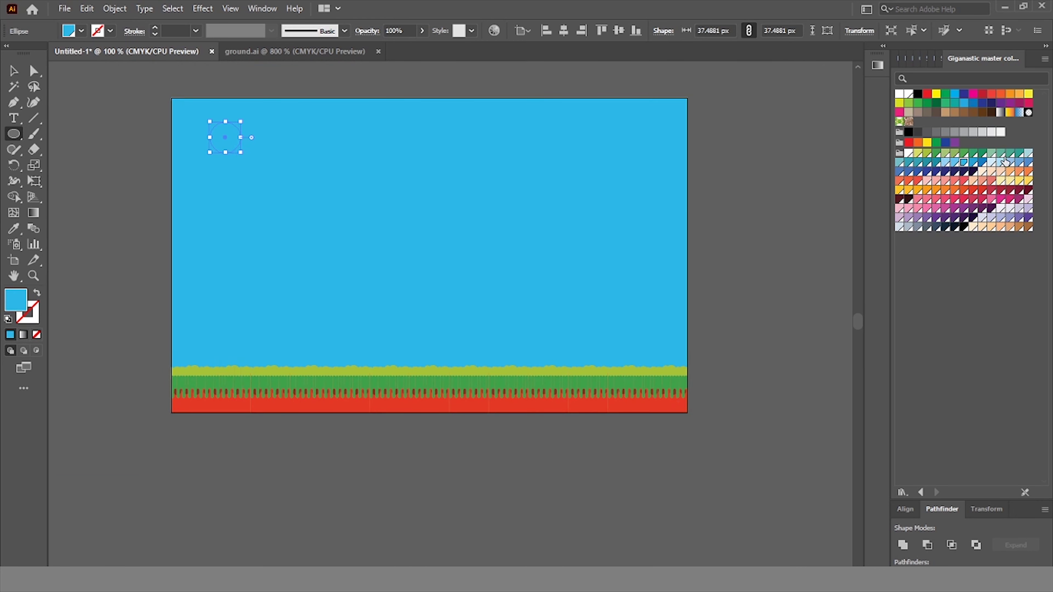
{"action": "left_click", "coordinate": [1028, 94]}
{"action": "left_click", "coordinate": [13, 70]}
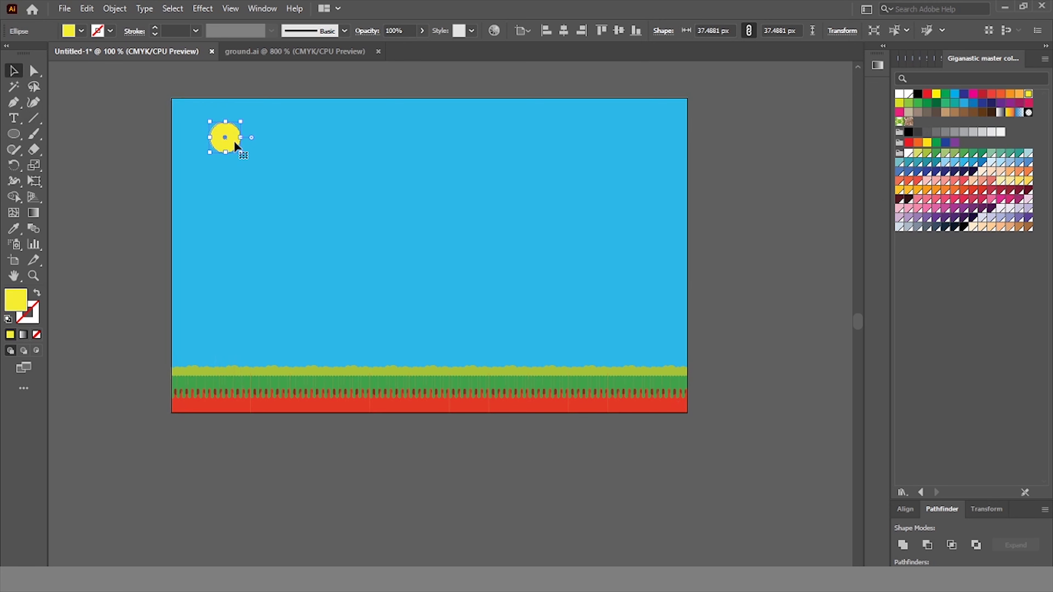
{"action": "left_click", "coordinate": [207, 154]}
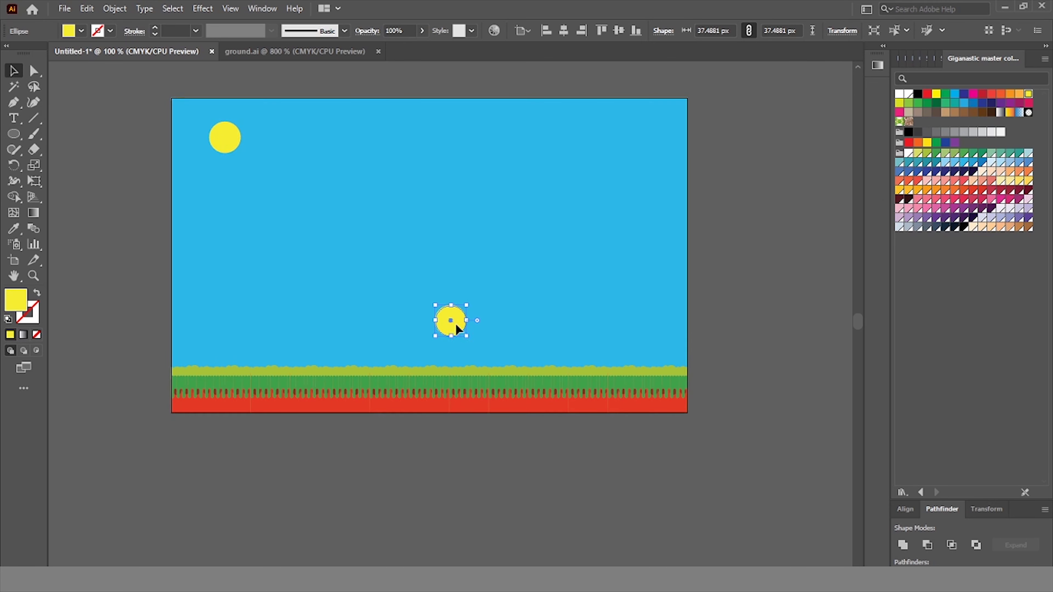
Add two enlarged halo copies around the sun at 50% and 20% opacity.
{"action": "mouse_move", "coordinate": [455, 324]}
{"action": "left_mouse_down"}
{"action": "mouse_move", "coordinate": [229, 140]}
{"action": "mouse_move", "coordinate": [257, 113]}
{"action": "left_mouse_up"}
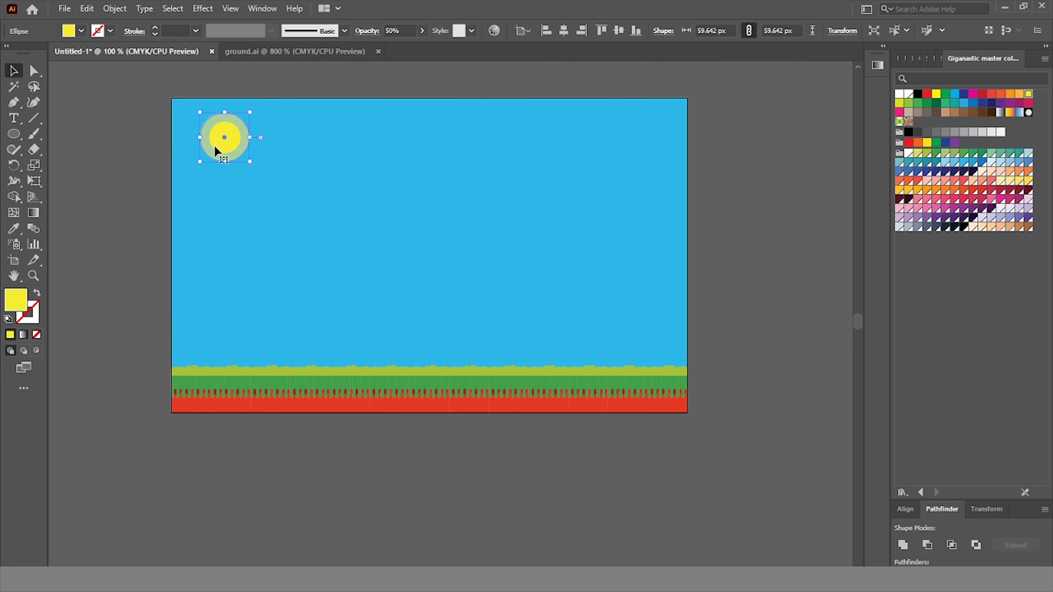
{"action": "left_click_drag", "start_coordinate": [241, 150], "coordinate": [315, 108]}
{"action": "left_click_drag", "start_coordinate": [236, 195], "coordinate": [223, 174]}
{"action": "key", "text": "Return"}
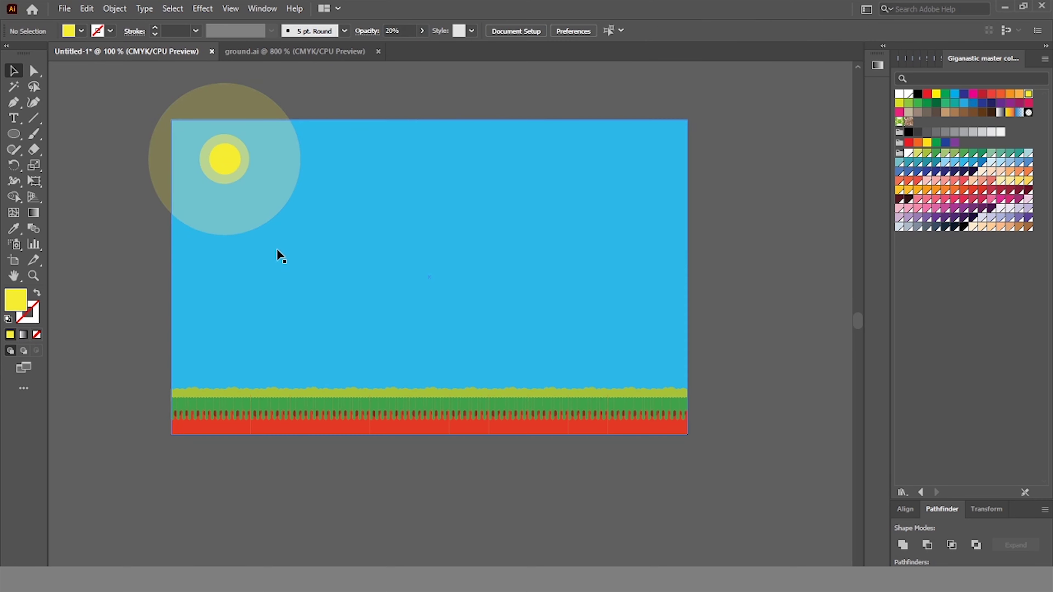
Group the sun with its halos and move it to the top centre of the sky.
{"action": "key", "text": "ctrl+a"}
{"action": "left_click", "coordinate": [193, 160]}
{"action": "left_click_drag", "start_coordinate": [193, 159], "coordinate": [389, 153]}
{"action": "left_click", "coordinate": [564, 99]}
{"action": "scroll", "coordinate": [422, 355], "scroll_direction": "up", "scroll_amount": 1}
{"action": "scroll", "coordinate": [348, 369], "scroll_direction": "left", "scroll_amount": 3}
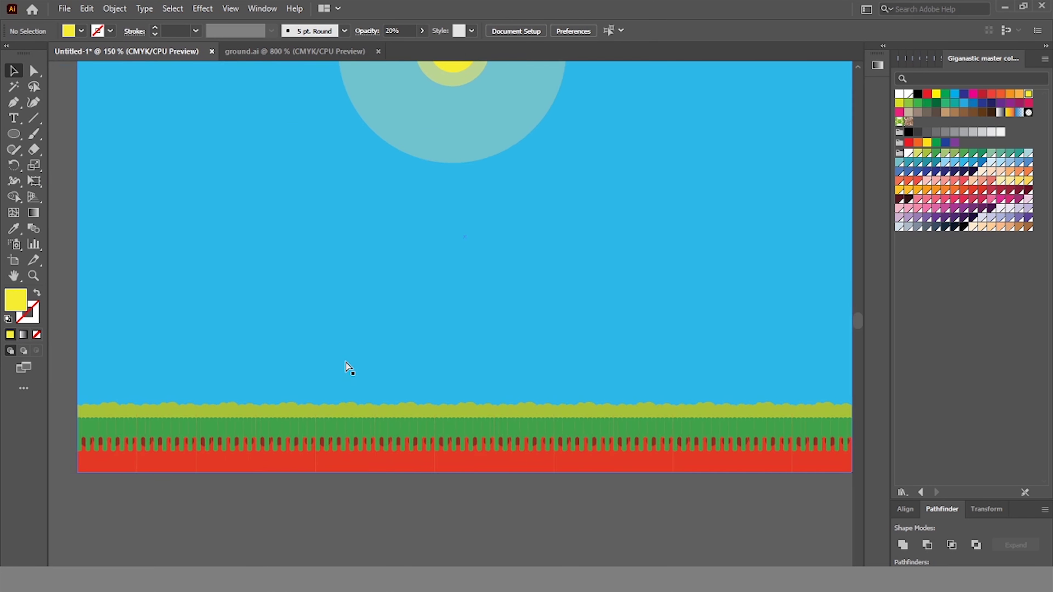
{"action": "mouse_move", "coordinate": [14, 134]}
{"action": "left_mouse_down"}
{"action": "mouse_move", "coordinate": [94, 151]}
{"action": "mouse_move", "coordinate": [79, 134]}
{"action": "left_mouse_up"}
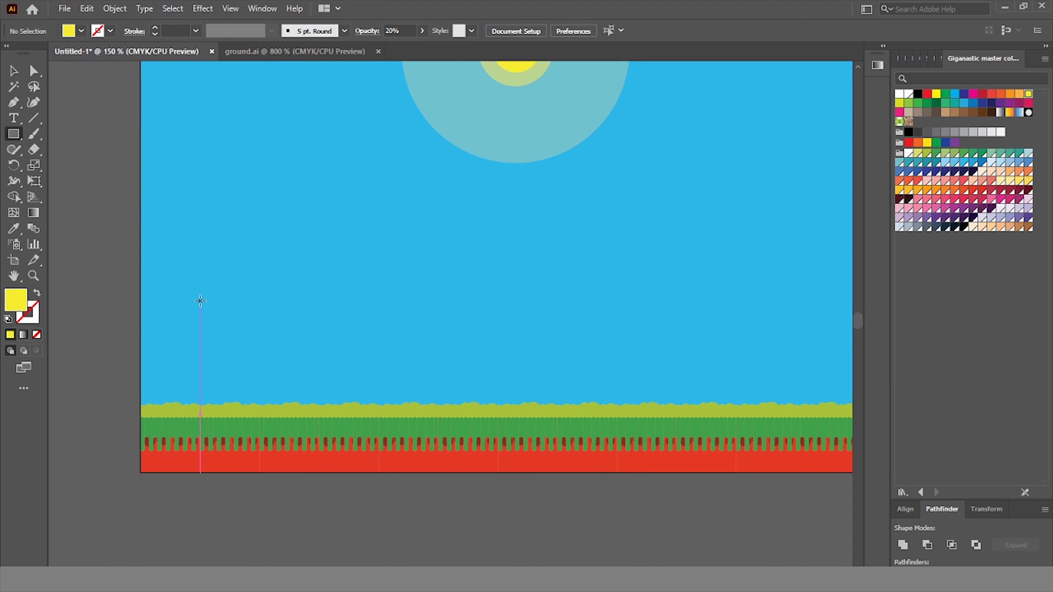
Draw a tall dark maroon rectangle for the tree trunk.
{"action": "mouse_move", "coordinate": [200, 301]}
{"action": "left_mouse_down"}
{"action": "mouse_move", "coordinate": [234, 410]}
{"action": "mouse_move", "coordinate": [224, 416]}
{"action": "left_mouse_up"}
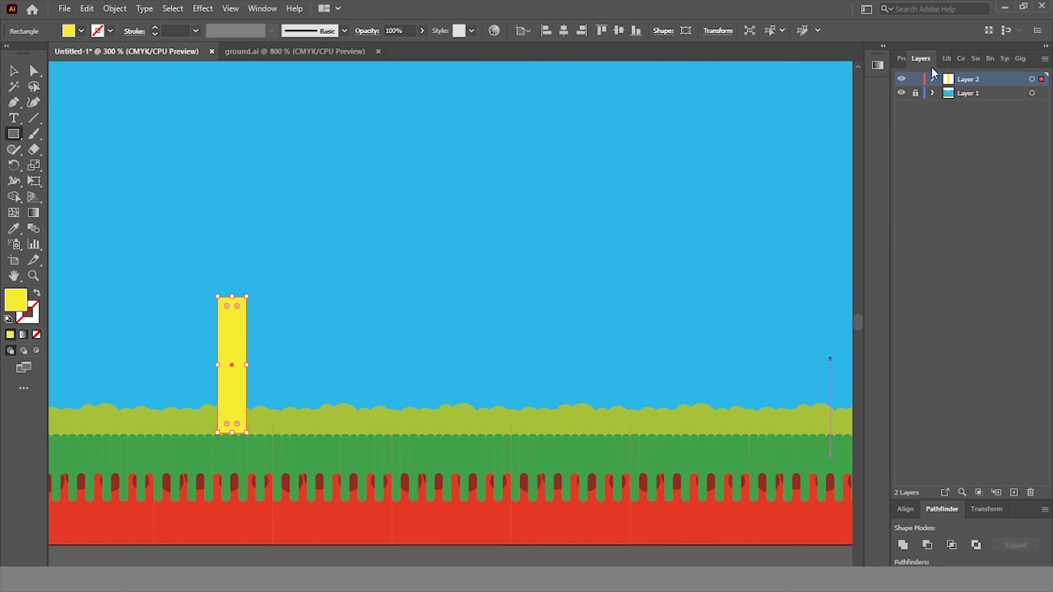
{"action": "left_click", "coordinate": [1020, 59]}
{"action": "left_click", "coordinate": [1028, 191]}
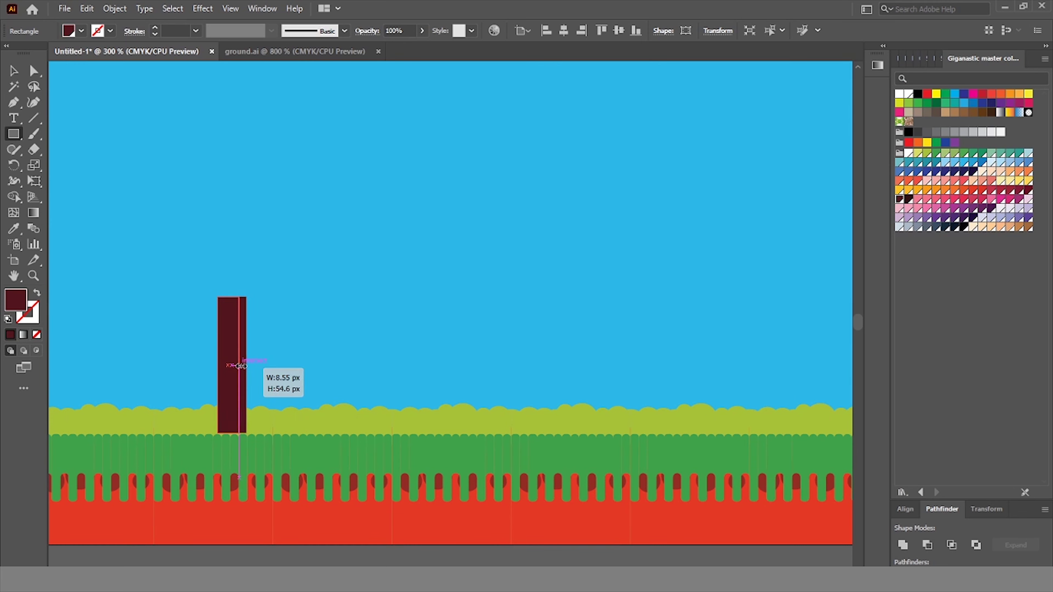
{"action": "scroll", "coordinate": [240, 297], "scroll_direction": "up", "scroll_amount": 1}
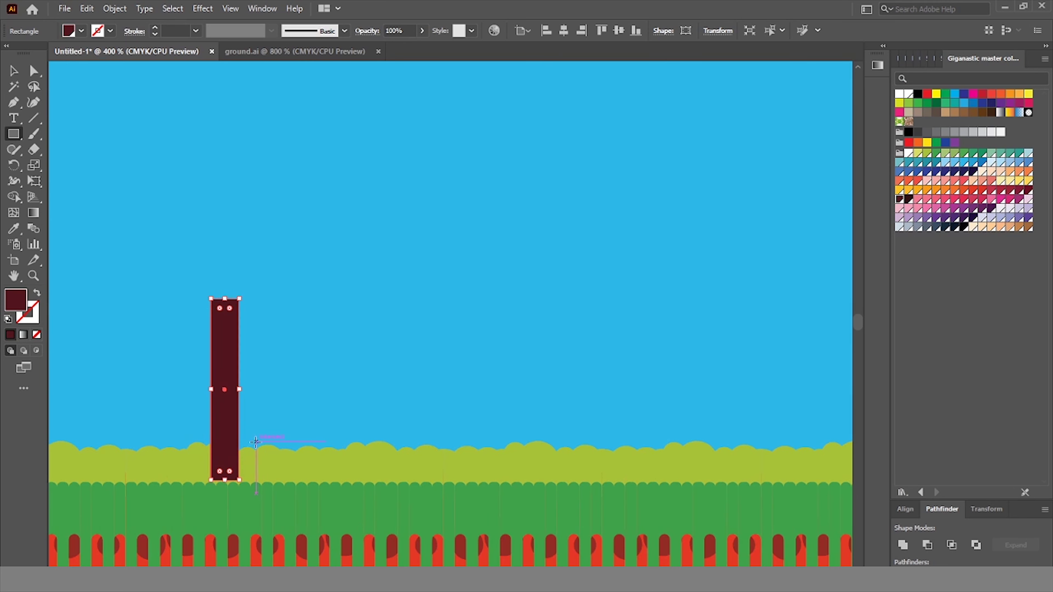
Draw a thin shading strip filled with darker colour #3d1116.
{"action": "left_click_drag", "start_coordinate": [252, 481], "coordinate": [239, 299]}
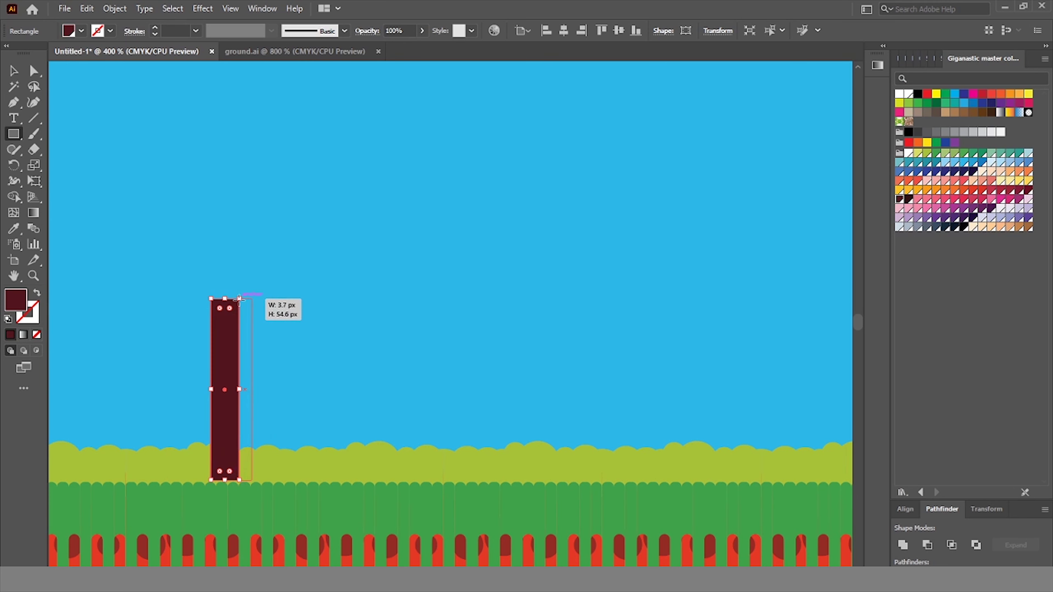
{"action": "double_click", "coordinate": [18, 305]}
{"action": "type", "text": "3d1116"}
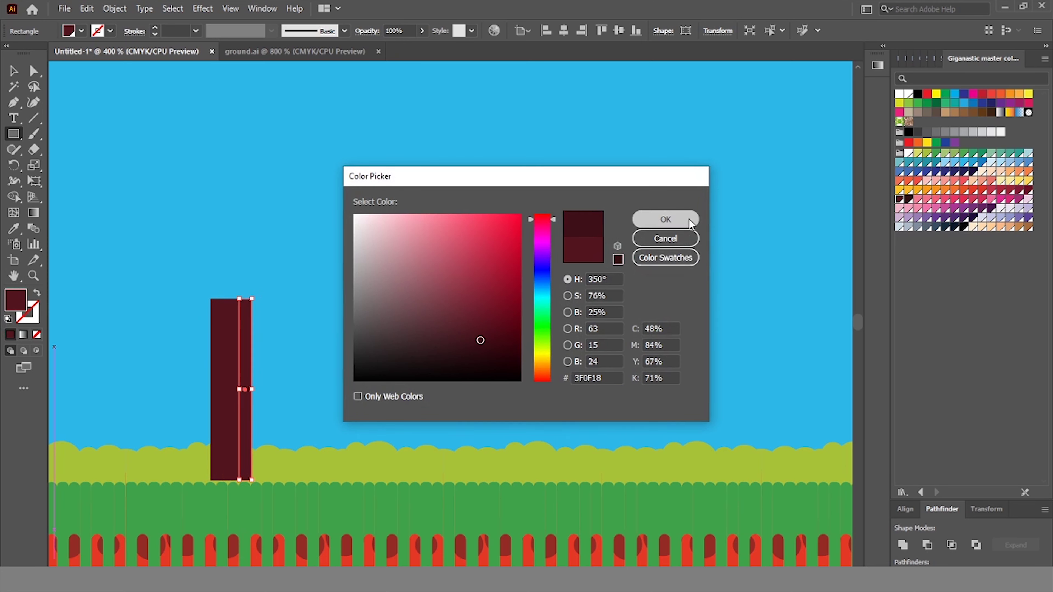
{"action": "key", "text": "Return"}
{"action": "key", "text": "v"}
{"action": "key", "text": "ctrl+shift+a"}
Place the dark strip against the trunk's side and group both trunk pieces.
{"action": "left_click", "coordinate": [228, 373]}
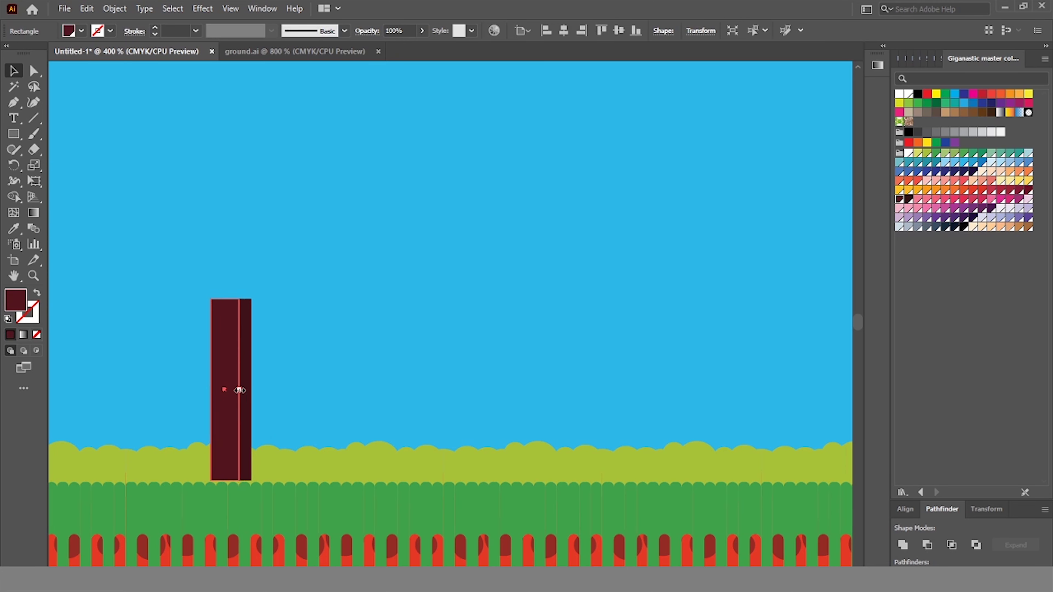
{"action": "left_click", "coordinate": [249, 390]}
{"action": "mouse_move", "coordinate": [249, 390]}
{"action": "left_mouse_down"}
{"action": "mouse_move", "coordinate": [240, 390]}
{"action": "mouse_move", "coordinate": [249, 390]}
{"action": "left_mouse_up"}
{"action": "left_click", "coordinate": [285, 355]}
{"action": "left_click_drag", "start_coordinate": [293, 273], "coordinate": [163, 318]}
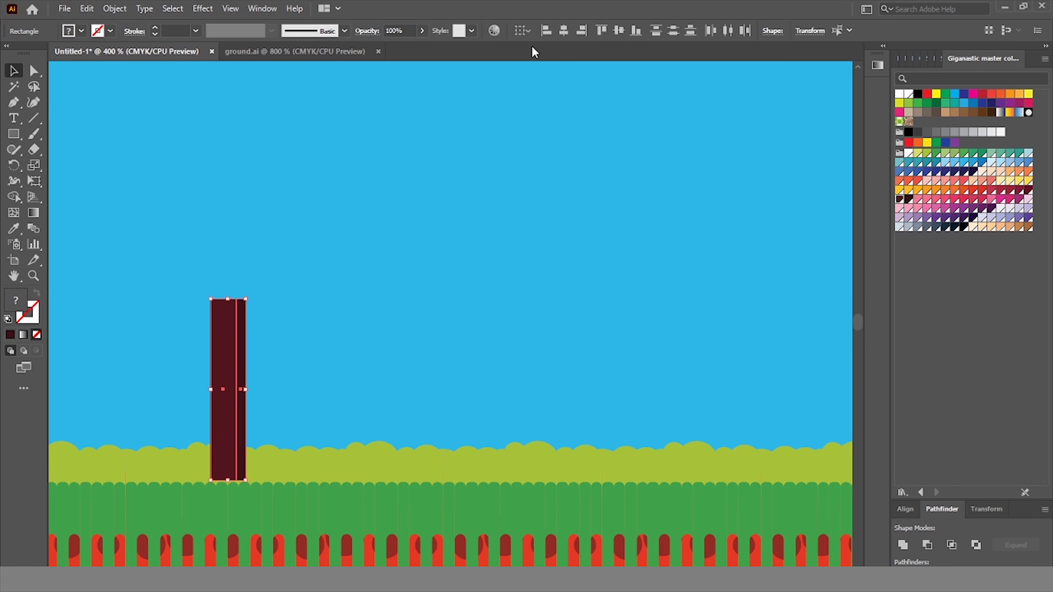
{"action": "key", "text": "ctrl+shift+a"}
Duplicate the trunk and rotate it into a shorter diagonal branch attached to the trunk.
{"action": "scroll", "coordinate": [134, 226], "scroll_direction": "up", "scroll_amount": 1}
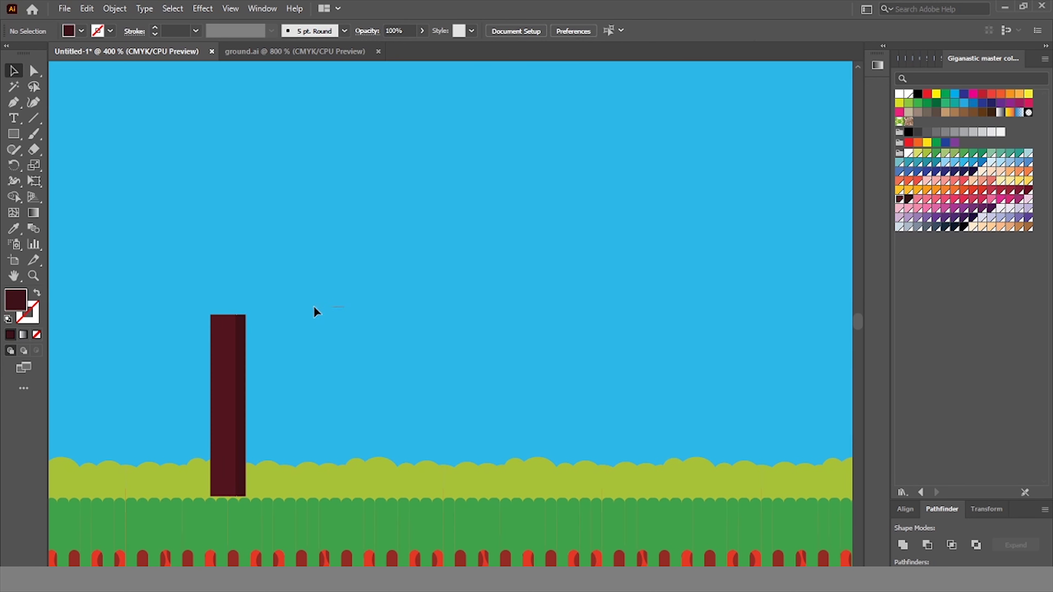
{"action": "mouse_move", "coordinate": [315, 310]}
{"action": "left_mouse_down"}
{"action": "mouse_move", "coordinate": [204, 355]}
{"action": "mouse_move", "coordinate": [319, 338]}
{"action": "mouse_move", "coordinate": [230, 326]}
{"action": "mouse_move", "coordinate": [307, 308]}
{"action": "mouse_move", "coordinate": [385, 320]}
{"action": "left_mouse_up"}
{"action": "left_click_drag", "start_coordinate": [307, 377], "coordinate": [333, 292]}
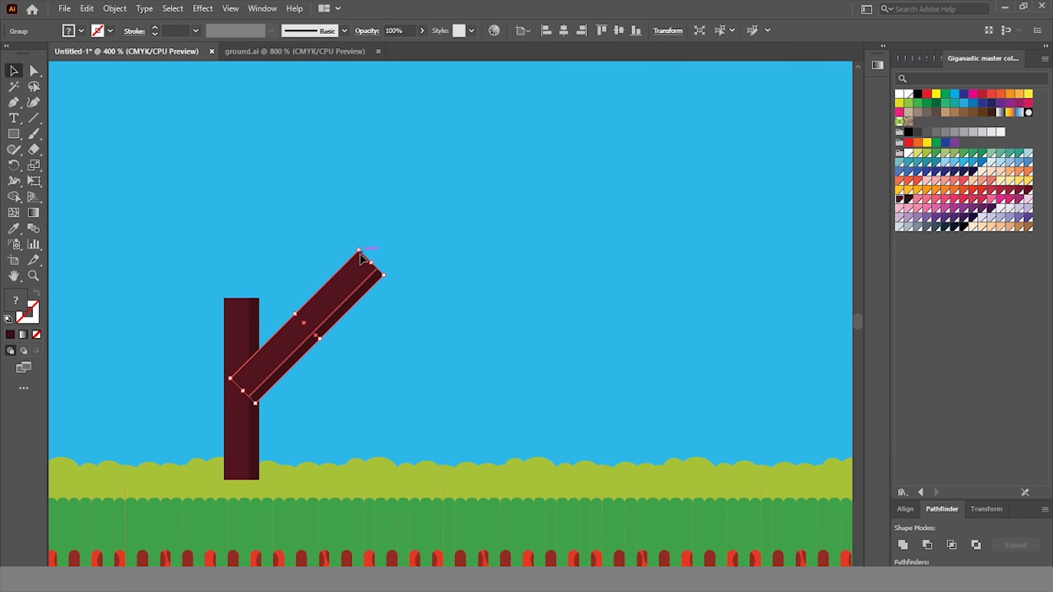
{"action": "mouse_move", "coordinate": [375, 260]}
{"action": "left_mouse_down"}
{"action": "mouse_move", "coordinate": [319, 327]}
{"action": "mouse_move", "coordinate": [316, 306]}
{"action": "mouse_move", "coordinate": [290, 328]}
{"action": "left_mouse_up"}
{"action": "left_click", "coordinate": [374, 323]}
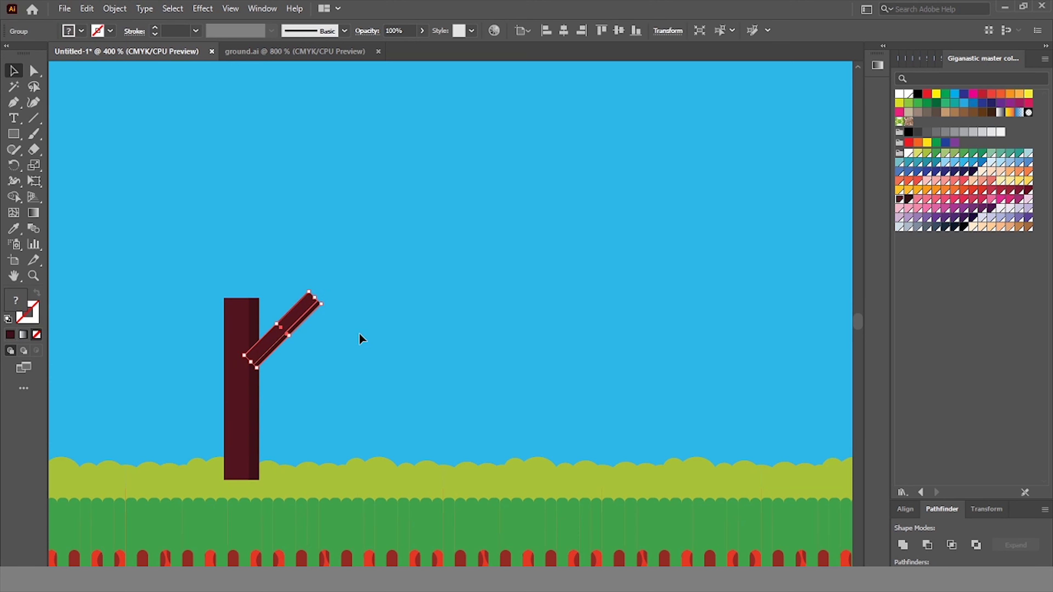
{"action": "left_click", "coordinate": [359, 333]}
{"action": "left_click", "coordinate": [303, 324]}
{"action": "left_click", "coordinate": [326, 358]}
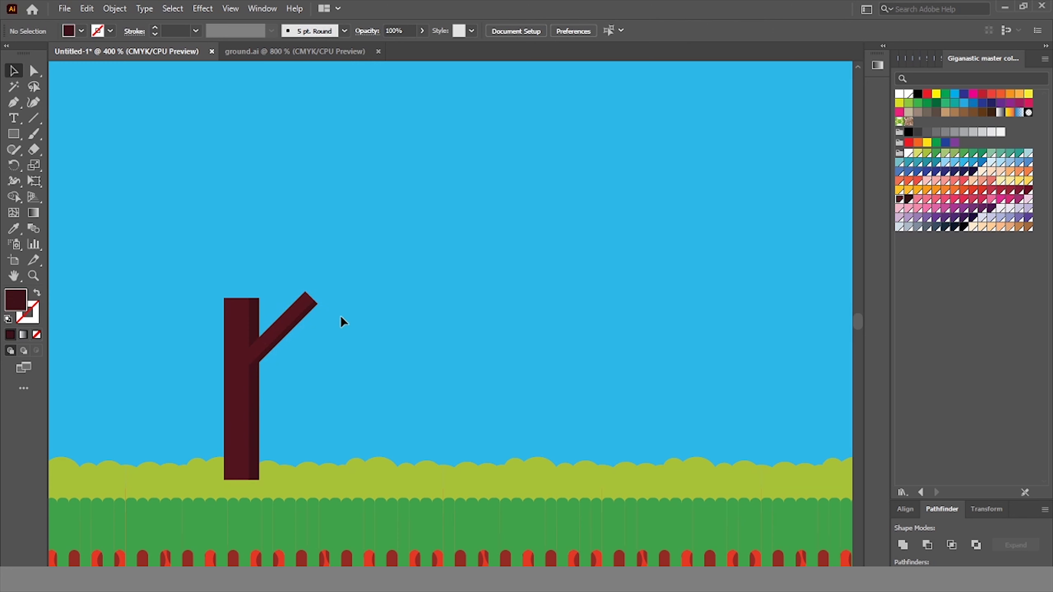
Add a short horizontal piece at the top end of the branch.
{"action": "mouse_move", "coordinate": [295, 311]}
{"action": "left_mouse_down"}
{"action": "mouse_move", "coordinate": [358, 300]}
{"action": "mouse_move", "coordinate": [392, 315]}
{"action": "mouse_move", "coordinate": [341, 321]}
{"action": "mouse_move", "coordinate": [347, 301]}
{"action": "left_mouse_up"}
{"action": "left_click", "coordinate": [381, 303]}
{"action": "left_click", "coordinate": [349, 306]}
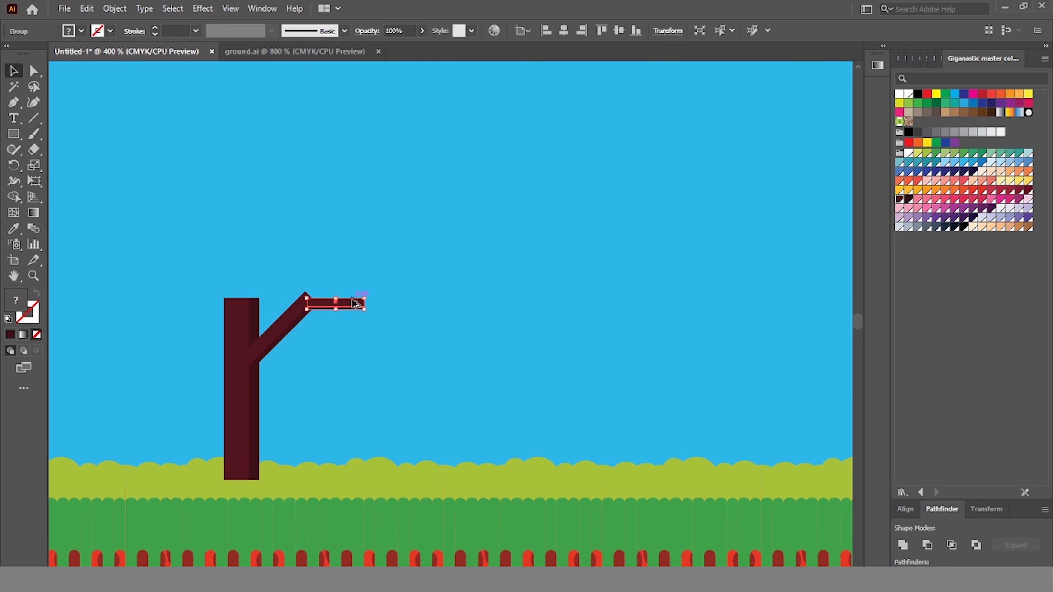
{"action": "left_click", "coordinate": [13, 134]}
Draw a large light green foliage circle at the branch's end.
{"action": "left_click", "coordinate": [70, 165]}
{"action": "left_click_drag", "start_coordinate": [364, 303], "coordinate": [402, 357]}
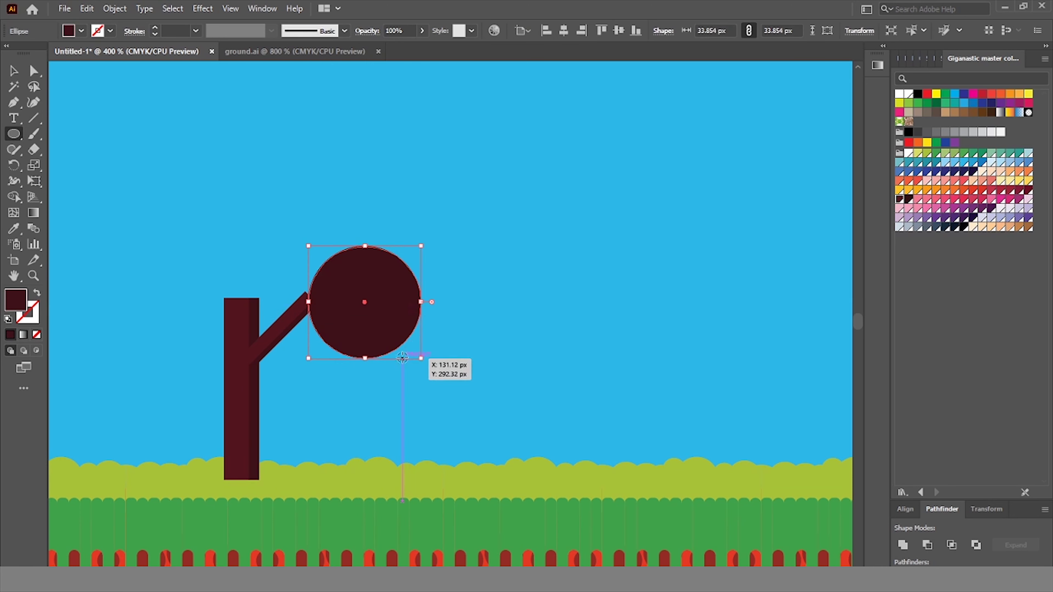
{"action": "left_click", "coordinate": [983, 153]}
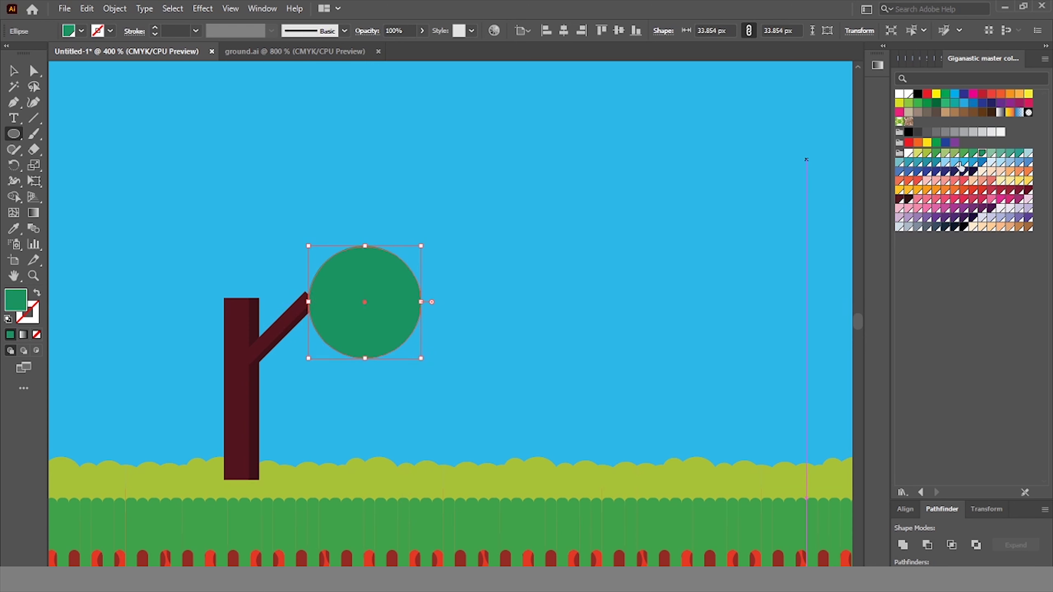
{"action": "left_click", "coordinate": [939, 157]}
{"action": "key", "text": "v"}
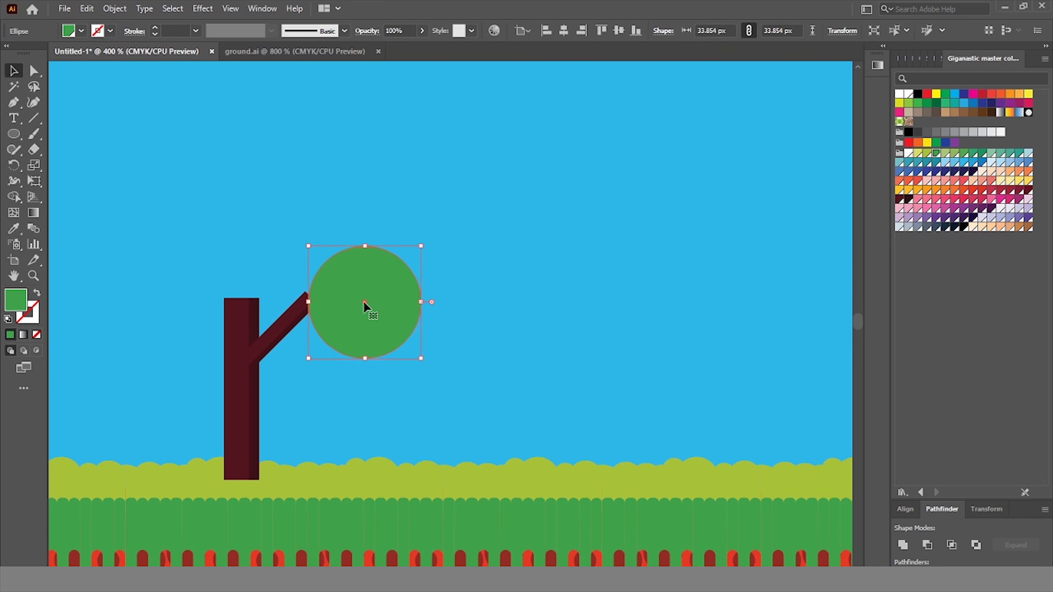
Add enlarged and smaller foliage circle copies around the trunk, placed behind trunk and branch.
{"action": "left_click_drag", "start_coordinate": [307, 270], "coordinate": [256, 271]}
{"action": "left_click_drag", "start_coordinate": [301, 322], "coordinate": [329, 352]}
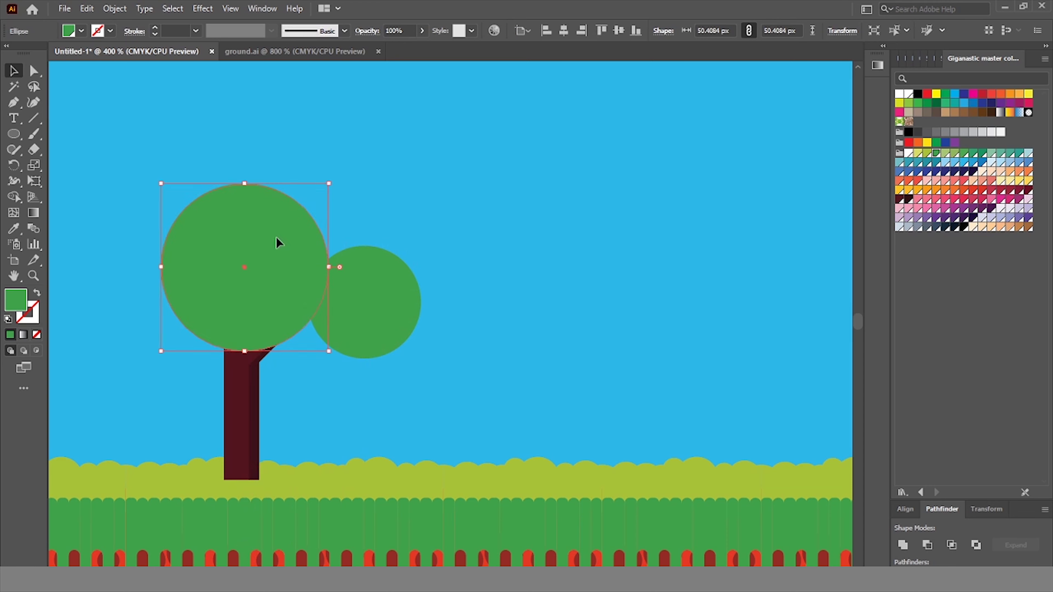
{"action": "right_click", "coordinate": [263, 248]}
{"action": "left_click", "coordinate": [439, 531]}
{"action": "right_click", "coordinate": [400, 286]}
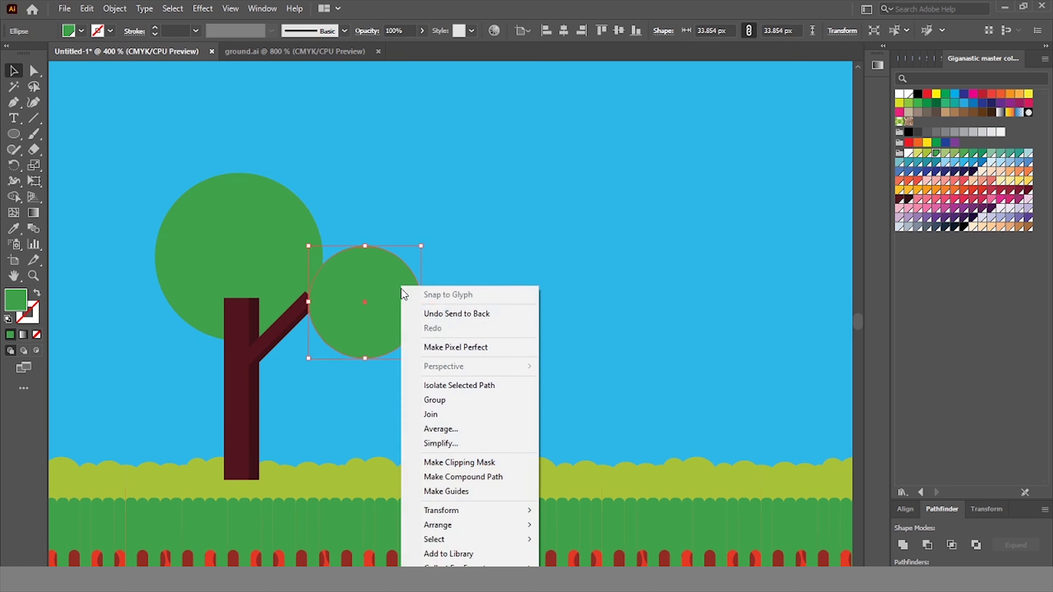
{"action": "mouse_move", "coordinate": [437, 524]}
{"action": "left_click", "coordinate": [564, 504]}
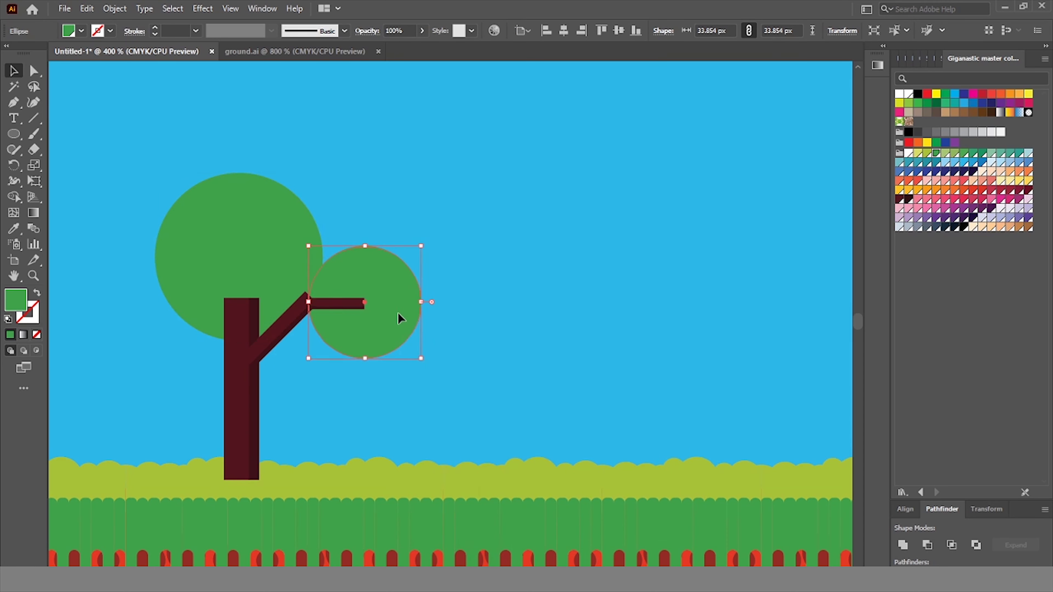
{"action": "mouse_move", "coordinate": [239, 226]}
{"action": "left_mouse_down"}
{"action": "mouse_move", "coordinate": [253, 267]}
{"action": "mouse_move", "coordinate": [270, 246]}
{"action": "mouse_move", "coordinate": [365, 282]}
{"action": "left_mouse_up"}
{"action": "left_click_drag", "start_coordinate": [410, 200], "coordinate": [383, 226]}
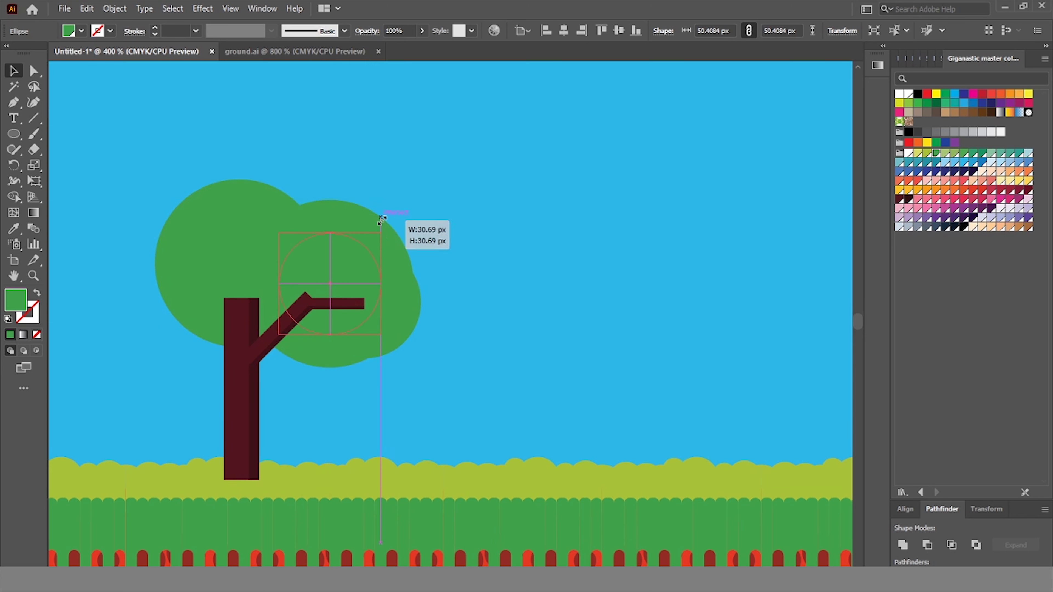
{"action": "left_click_drag", "start_coordinate": [332, 287], "coordinate": [316, 297]}
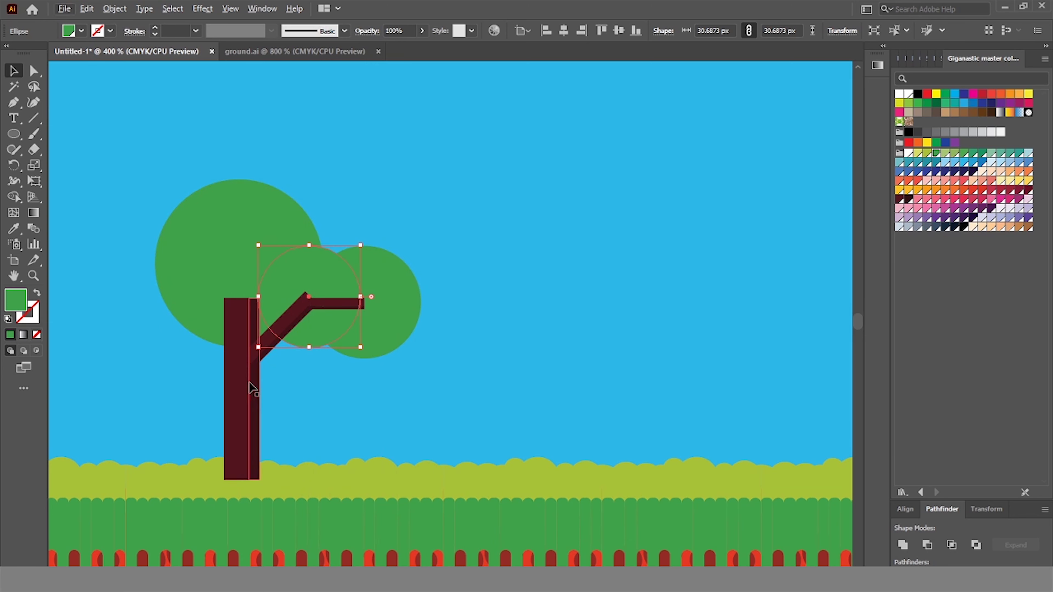
{"action": "left_click", "coordinate": [283, 375]}
Copy the branch to the trunk's left, slant it the other way, and send it behind the trunk.
{"action": "left_click", "coordinate": [278, 332]}
{"action": "left_click_drag", "start_coordinate": [278, 332], "coordinate": [212, 392]}
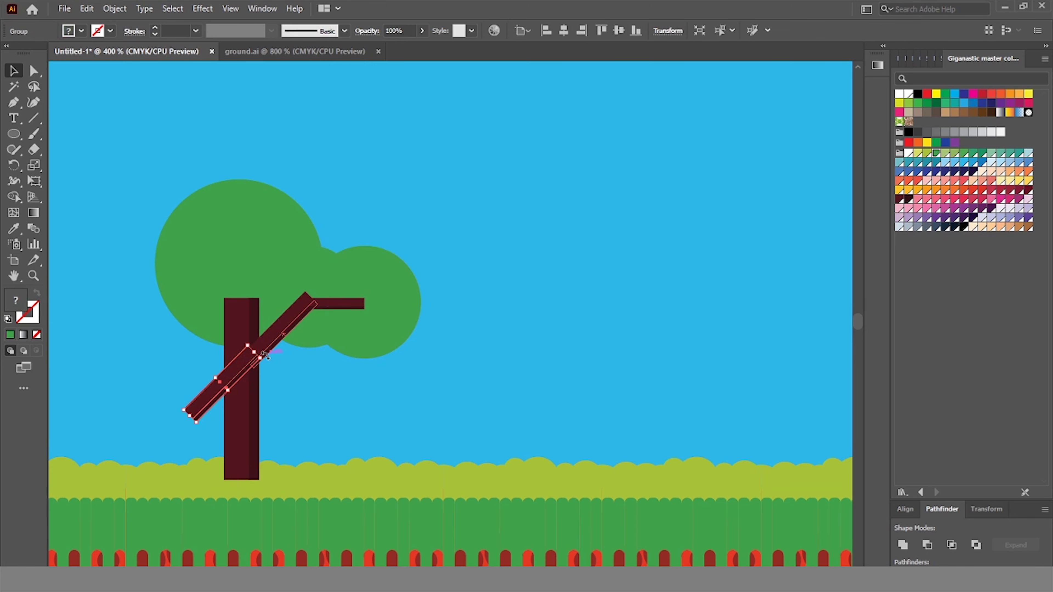
{"action": "left_click_drag", "start_coordinate": [264, 354], "coordinate": [306, 483]}
{"action": "mouse_move", "coordinate": [234, 398]}
{"action": "left_mouse_down"}
{"action": "mouse_move", "coordinate": [217, 385]}
{"action": "mouse_move", "coordinate": [218, 361]}
{"action": "mouse_move", "coordinate": [225, 372]}
{"action": "left_mouse_up"}
{"action": "right_click", "coordinate": [221, 387]}
{"action": "left_click", "coordinate": [397, 361]}
{"action": "left_click", "coordinate": [312, 437]}
{"action": "left_click", "coordinate": [314, 439]}
{"action": "left_click", "coordinate": [199, 364]}
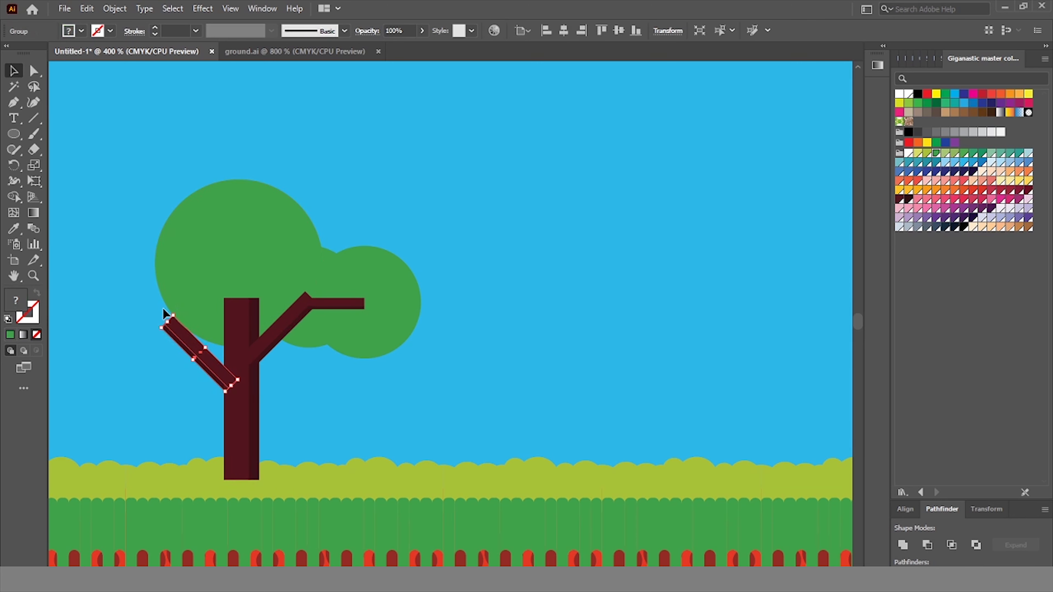
{"action": "left_click_drag", "start_coordinate": [162, 307], "coordinate": [151, 331]}
{"action": "left_click_drag", "start_coordinate": [215, 365], "coordinate": [212, 364]}
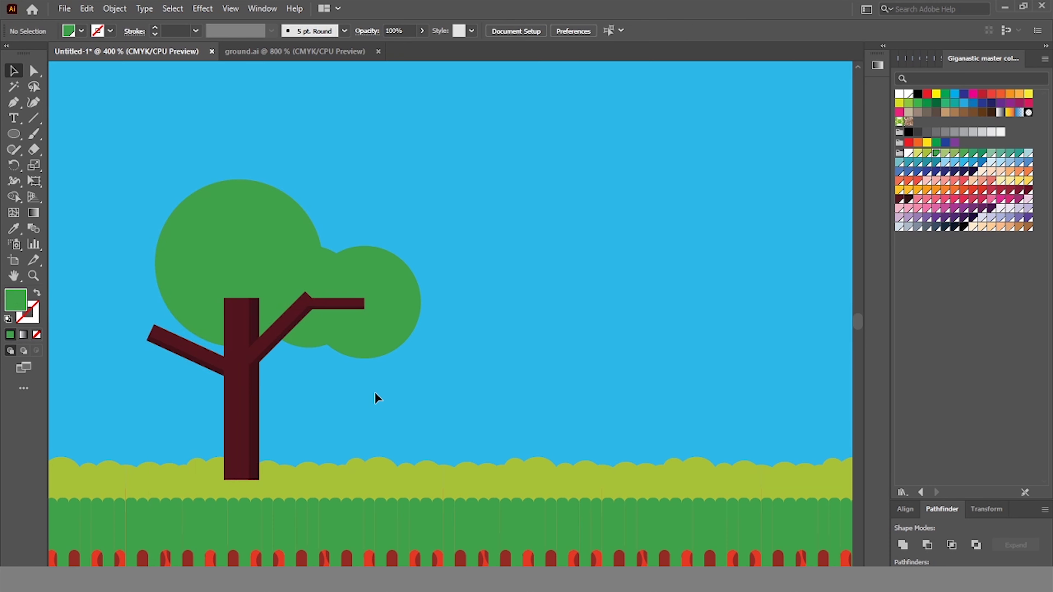
Move a foliage circle over the left branch and zoom out to the whole scene.
{"action": "left_click", "coordinate": [384, 303]}
{"action": "left_click_drag", "start_coordinate": [385, 303], "coordinate": [182, 328]}
{"action": "key", "text": "ctrl+minus"}
{"action": "key", "text": "ctrl+minus"}
{"action": "key", "text": "ctrl+minus"}
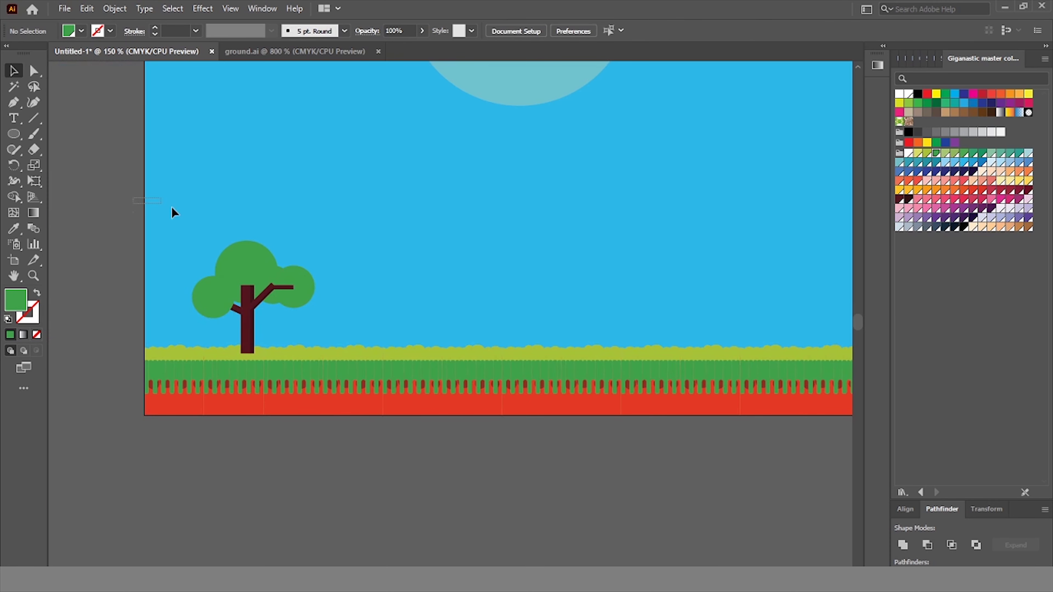
Group the tree, duplicate it, and rotate the copy 90° down onto the ground.
{"action": "left_click_drag", "start_coordinate": [171, 206], "coordinate": [312, 359]}
{"action": "key", "text": "ctrl+g"}
{"action": "right_click", "coordinate": [311, 358]}
{"action": "key", "text": "Escape"}
{"action": "left_click_drag", "start_coordinate": [271, 290], "coordinate": [323, 296]}
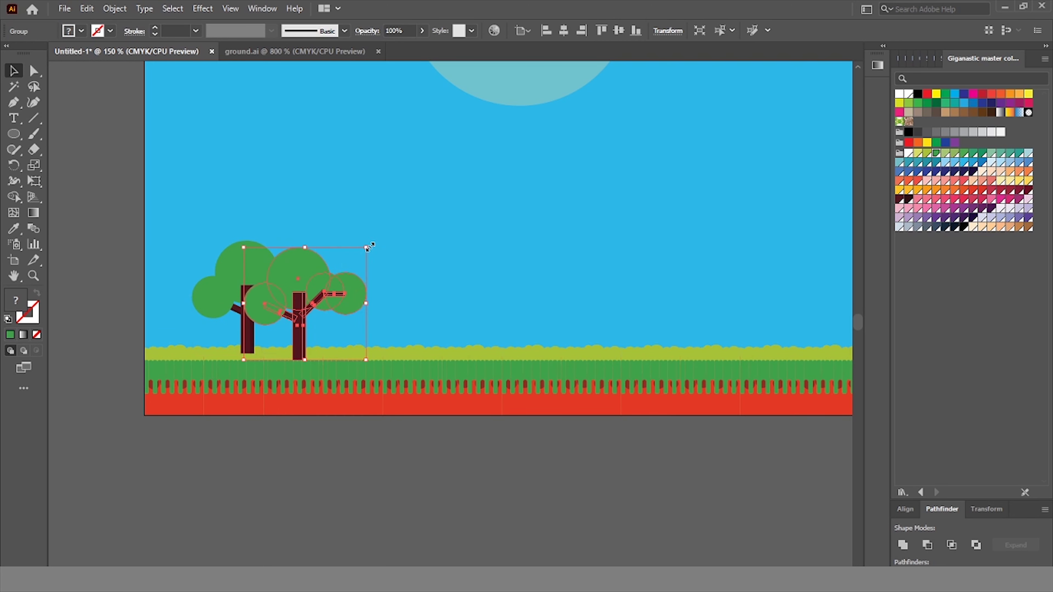
{"action": "left_click_drag", "start_coordinate": [380, 242], "coordinate": [464, 374]}
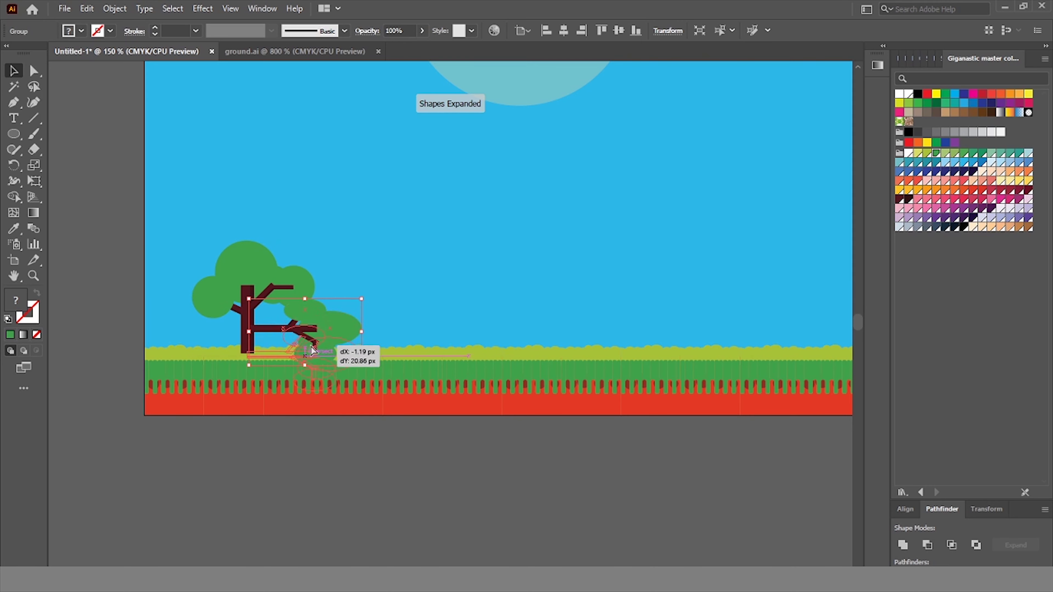
{"action": "left_click_drag", "start_coordinate": [306, 242], "coordinate": [304, 324]}
Give the tree copy a black fill at 20% opacity.
{"action": "double_click", "coordinate": [20, 298]}
{"action": "type", "text": "a0a0a0"}
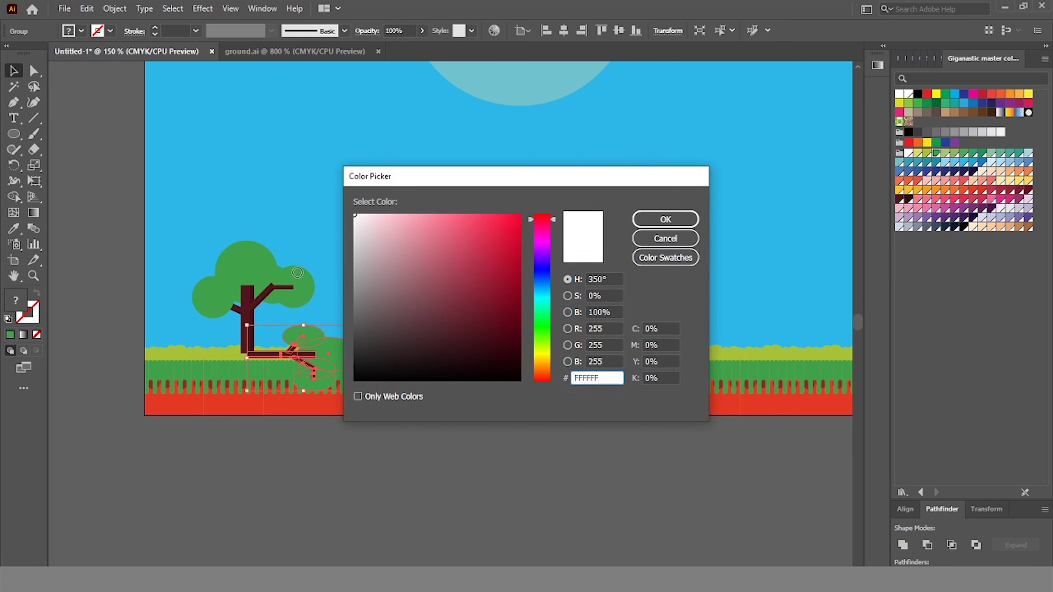
{"action": "left_click", "coordinate": [659, 221]}
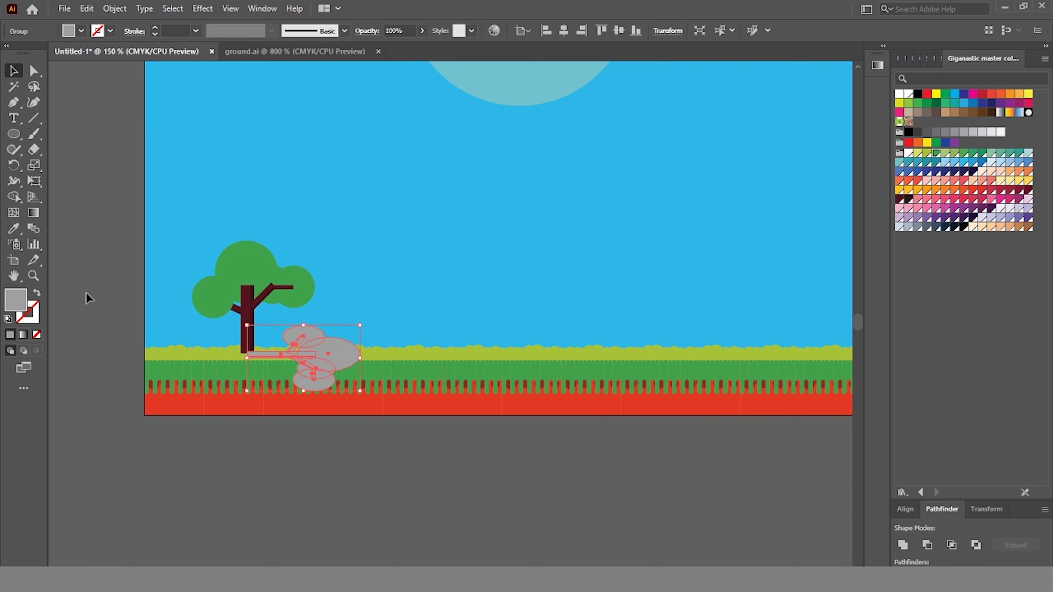
{"action": "double_click", "coordinate": [26, 295]}
{"action": "left_click", "coordinate": [378, 372]}
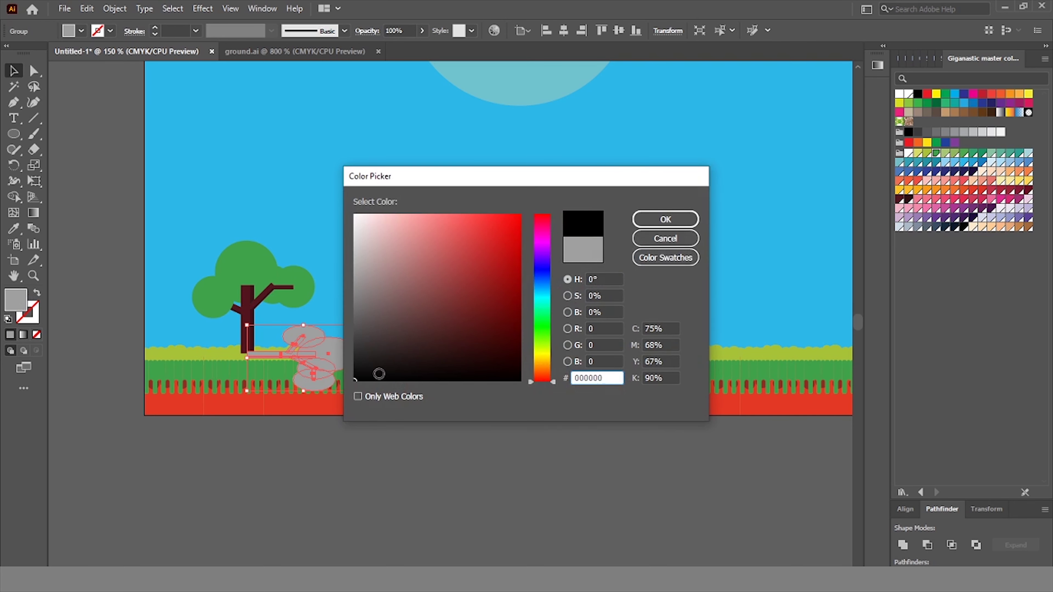
{"action": "left_click", "coordinate": [665, 219]}
{"action": "type", "text": "50"}
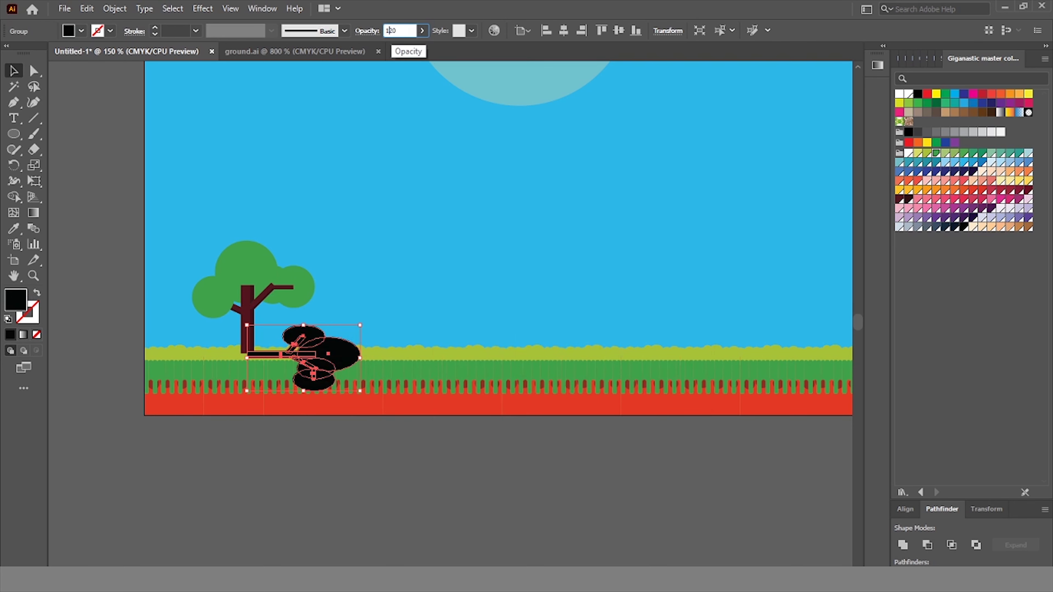
{"action": "type", "text": "20"}
{"action": "key", "text": "Return"}
Flip and squash the shadow flat at the tree's base, then send it to the back.
{"action": "left_click_drag", "start_coordinate": [337, 347], "coordinate": [301, 353]}
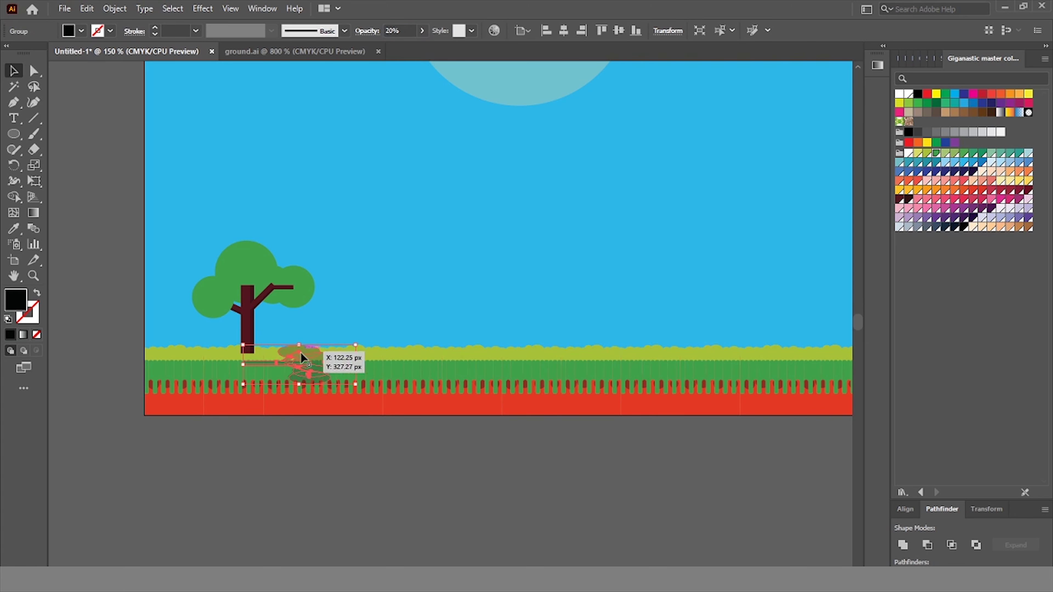
{"action": "left_click_drag", "start_coordinate": [352, 320], "coordinate": [364, 367]}
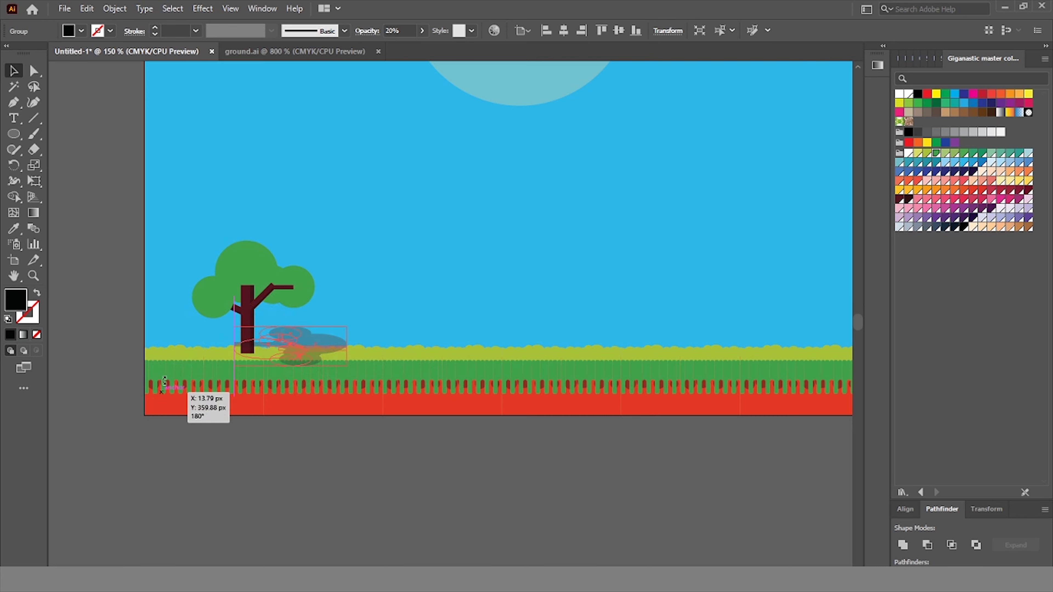
{"action": "scroll", "coordinate": [293, 341], "scroll_direction": "up", "scroll_amount": 1}
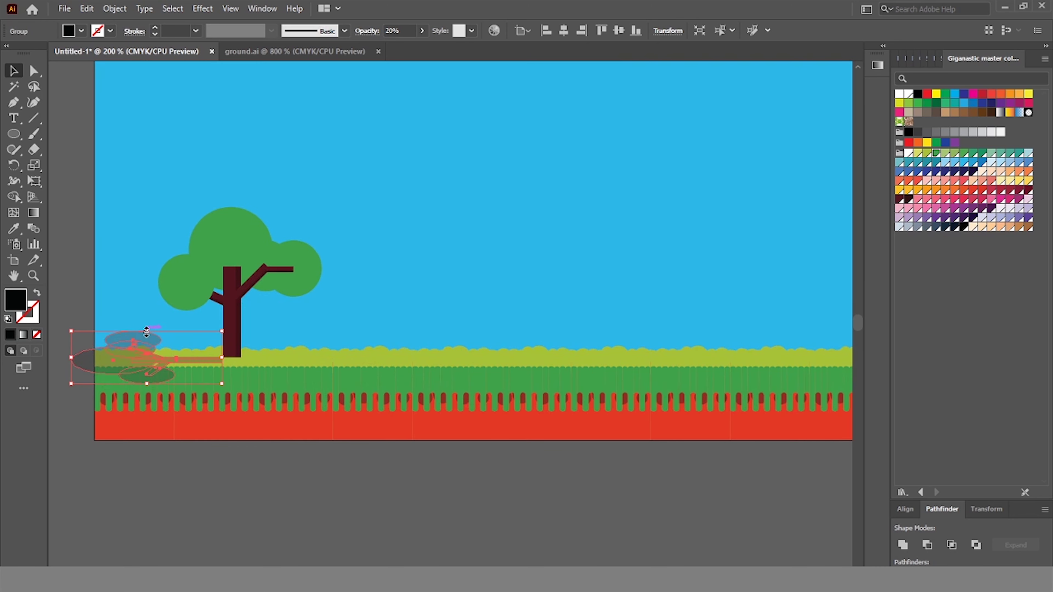
{"action": "mouse_move", "coordinate": [146, 331]}
{"action": "left_mouse_down"}
{"action": "mouse_move", "coordinate": [146, 349]}
{"action": "mouse_move", "coordinate": [163, 355]}
{"action": "left_mouse_up"}
{"action": "right_click", "coordinate": [161, 360]}
{"action": "mouse_move", "coordinate": [196, 522]}
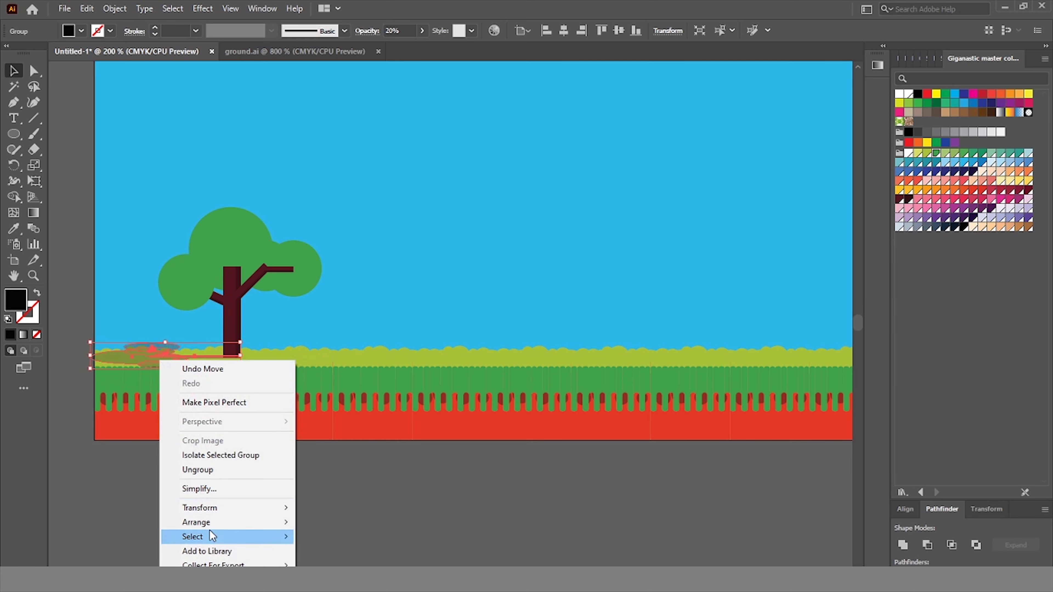
{"action": "left_click", "coordinate": [337, 503]}
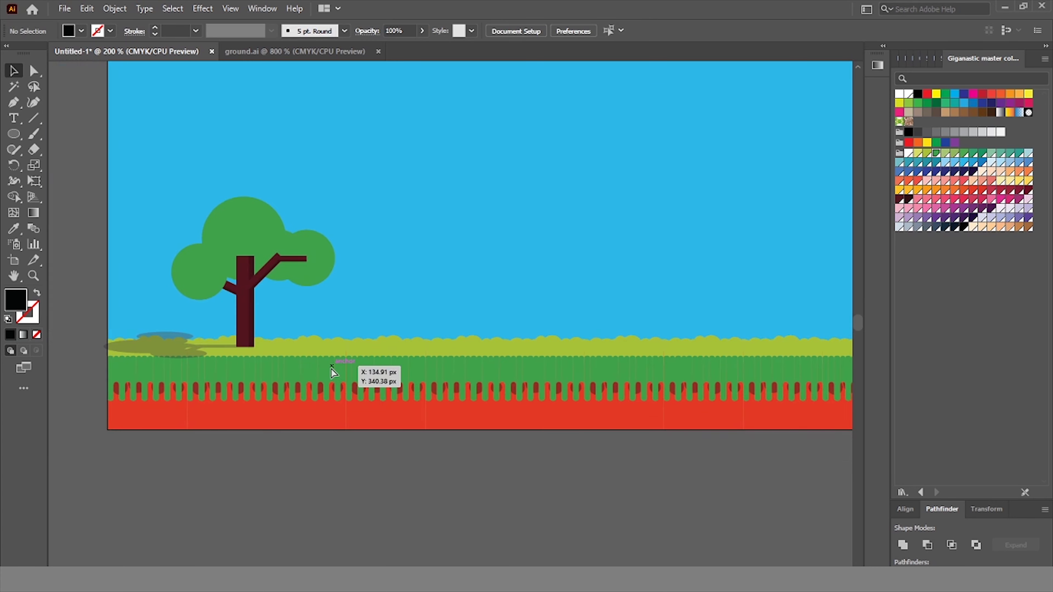
{"action": "scroll", "coordinate": [332, 369], "scroll_direction": "down", "scroll_amount": 5}
{"action": "scroll", "coordinate": [333, 369], "scroll_direction": "up", "scroll_amount": 2}
{"action": "scroll", "coordinate": [356, 361], "scroll_direction": "right", "scroll_amount": 3}
{"action": "scroll", "coordinate": [377, 357], "scroll_direction": "up", "scroll_amount": 1}
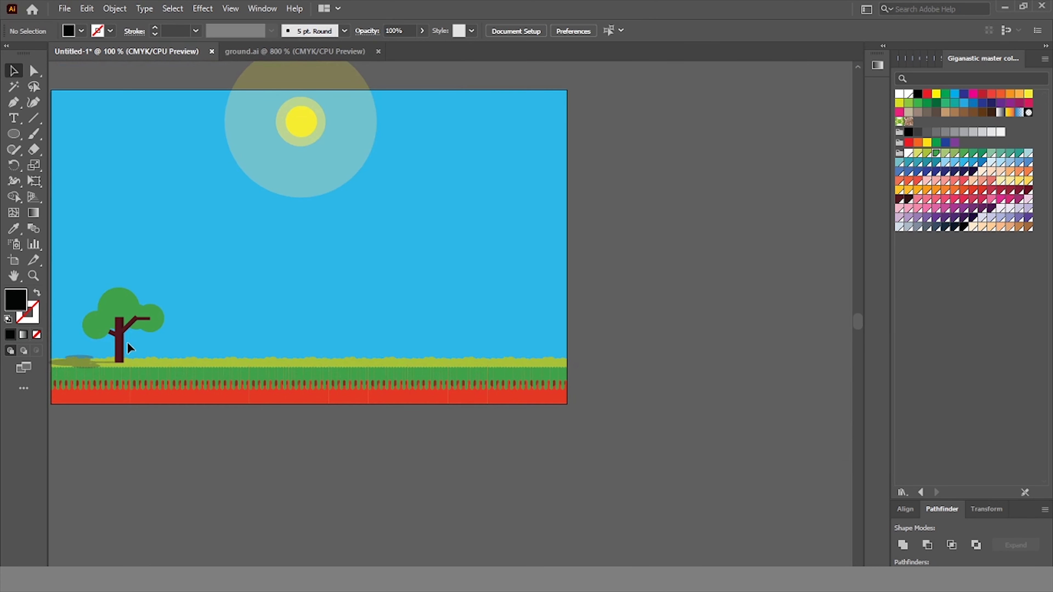
{"action": "right_click", "coordinate": [120, 343]}
{"action": "left_click", "coordinate": [378, 399]}
{"action": "scroll", "coordinate": [307, 341], "scroll_direction": "up", "scroll_amount": 2}
Draw an angular rock outline on the ground and fill it dark grey.
{"action": "scroll", "coordinate": [307, 342], "scroll_direction": "up", "scroll_amount": 2}
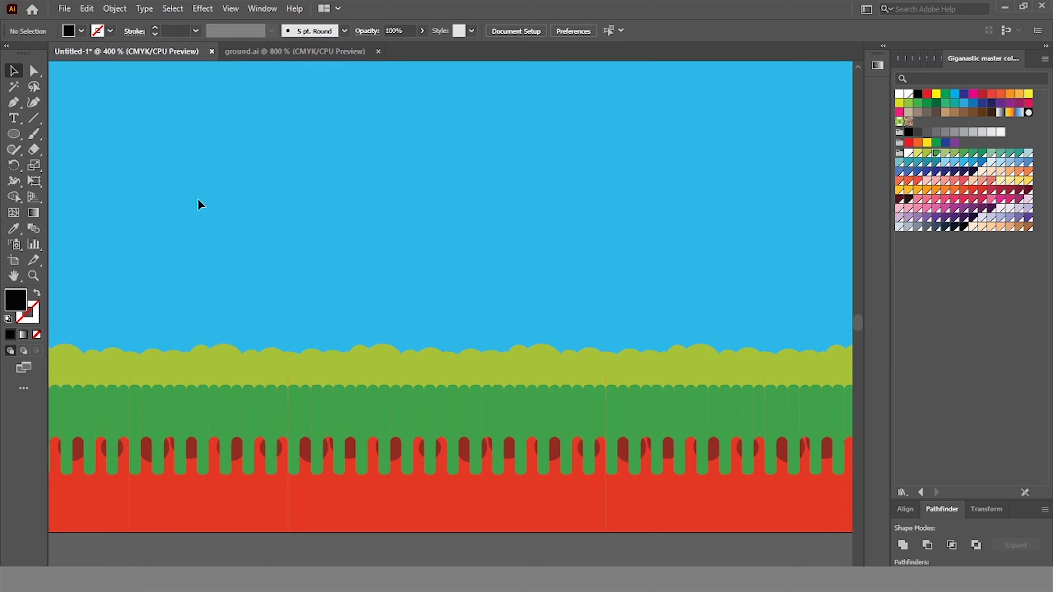
{"action": "left_click", "coordinate": [247, 372]}
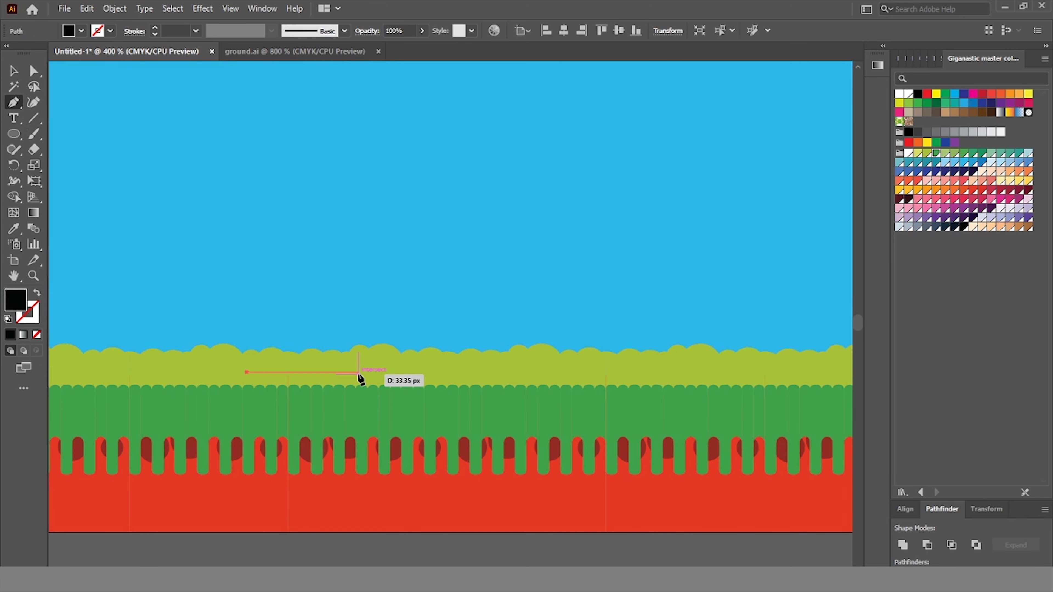
{"action": "left_click", "coordinate": [356, 372]}
{"action": "left_click", "coordinate": [348, 334]}
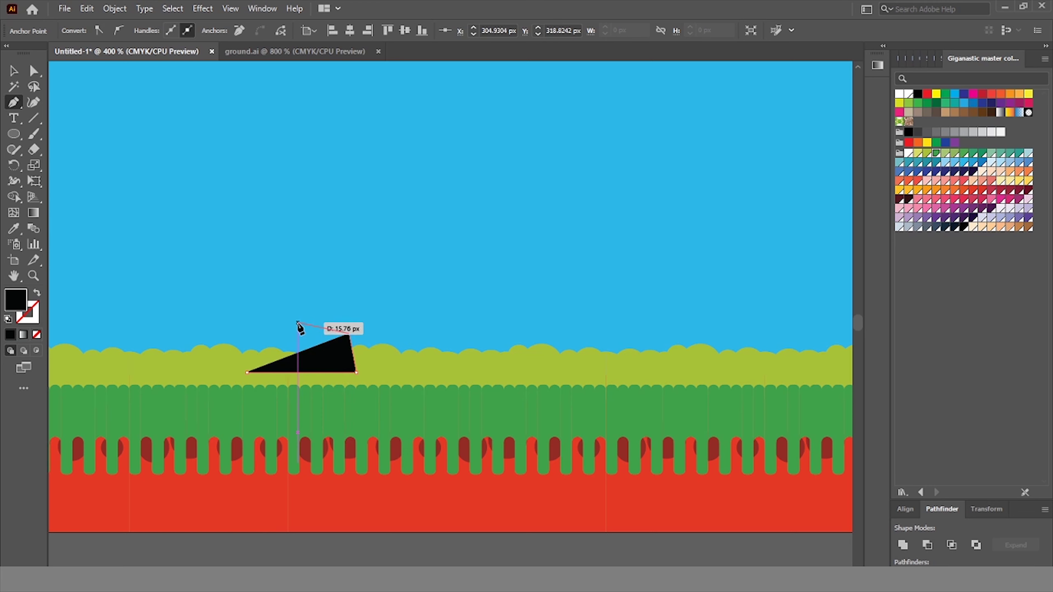
{"action": "left_click", "coordinate": [299, 326]}
{"action": "left_click", "coordinate": [282, 305]}
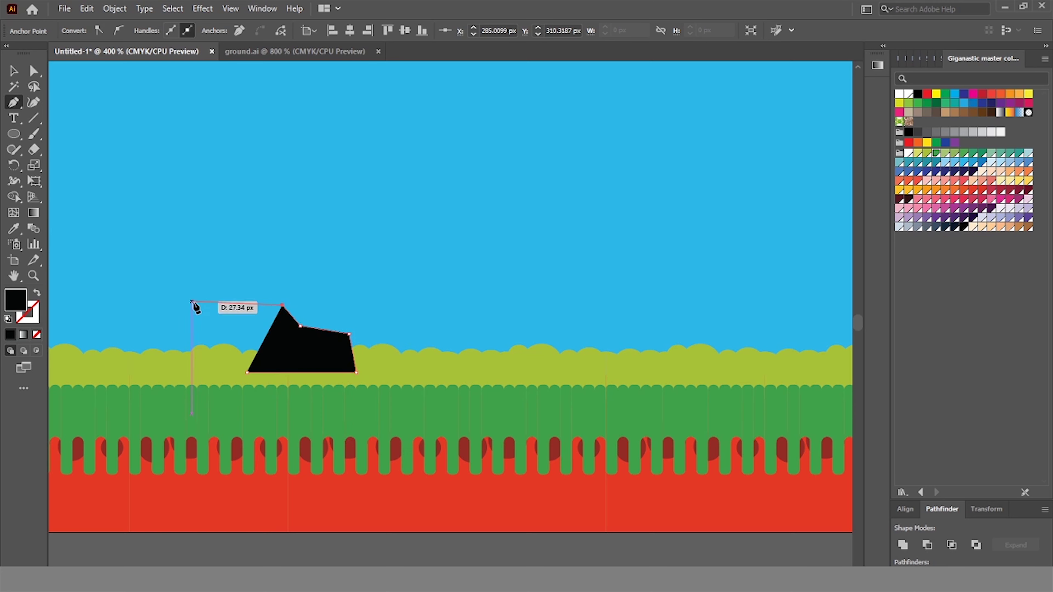
{"action": "left_click", "coordinate": [213, 305]}
{"action": "left_click", "coordinate": [181, 372]}
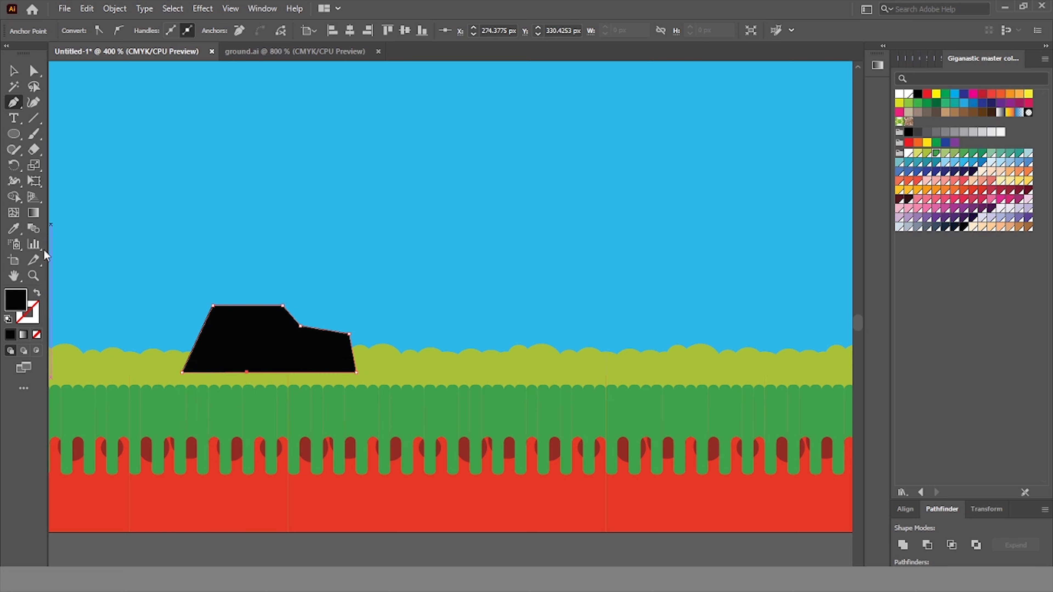
{"action": "double_click", "coordinate": [16, 300]}
{"action": "left_click", "coordinate": [360, 319]}
{"action": "left_click", "coordinate": [664, 220]}
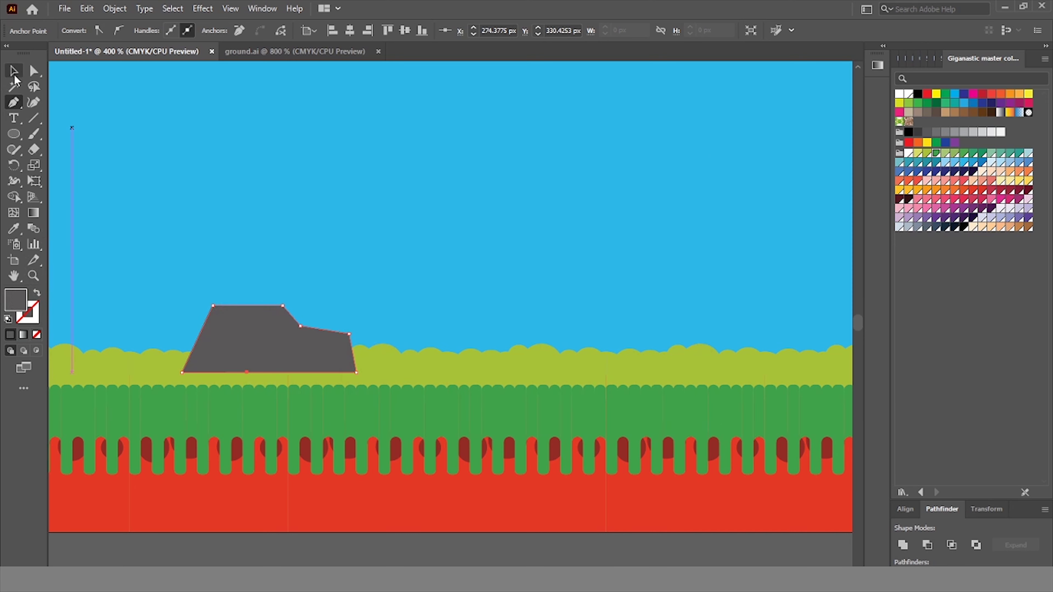
Duplicate the rock to the right, shrink the copy to a small stone and mirror it.
{"action": "left_click", "coordinate": [14, 71]}
{"action": "left_click_drag", "start_coordinate": [338, 355], "coordinate": [465, 374]}
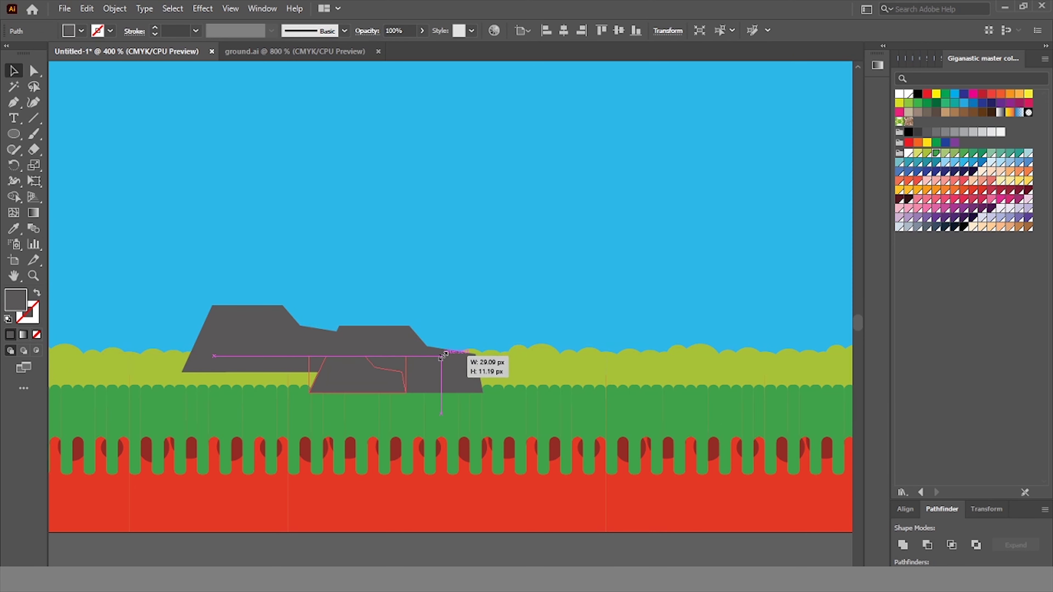
{"action": "mouse_move", "coordinate": [478, 330]}
{"action": "left_mouse_down"}
{"action": "mouse_move", "coordinate": [436, 353]}
{"action": "mouse_move", "coordinate": [370, 359]}
{"action": "left_mouse_up"}
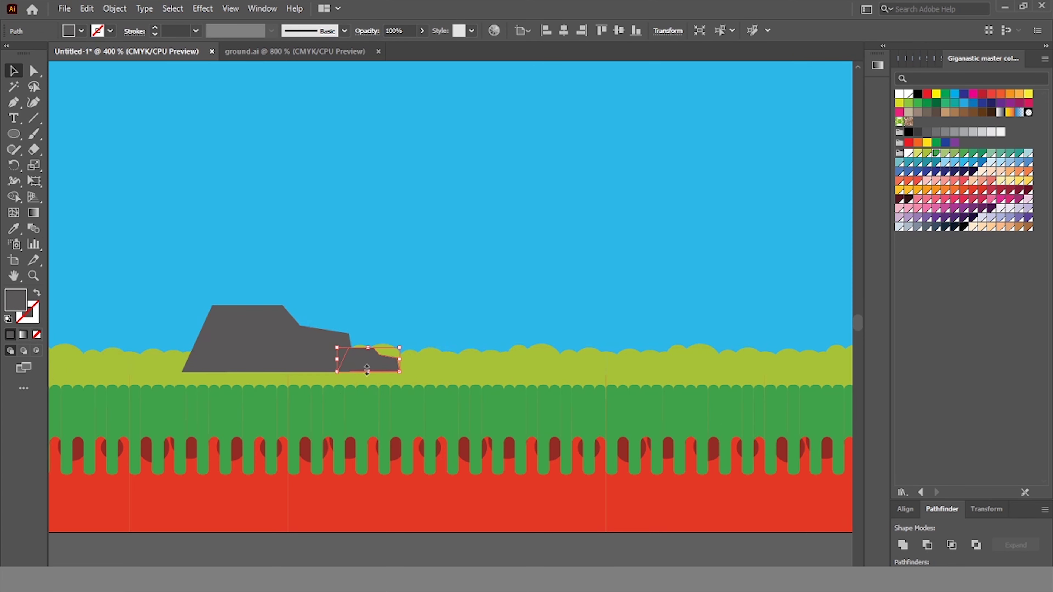
{"action": "right_click", "coordinate": [367, 369]}
{"action": "left_click", "coordinate": [533, 320]}
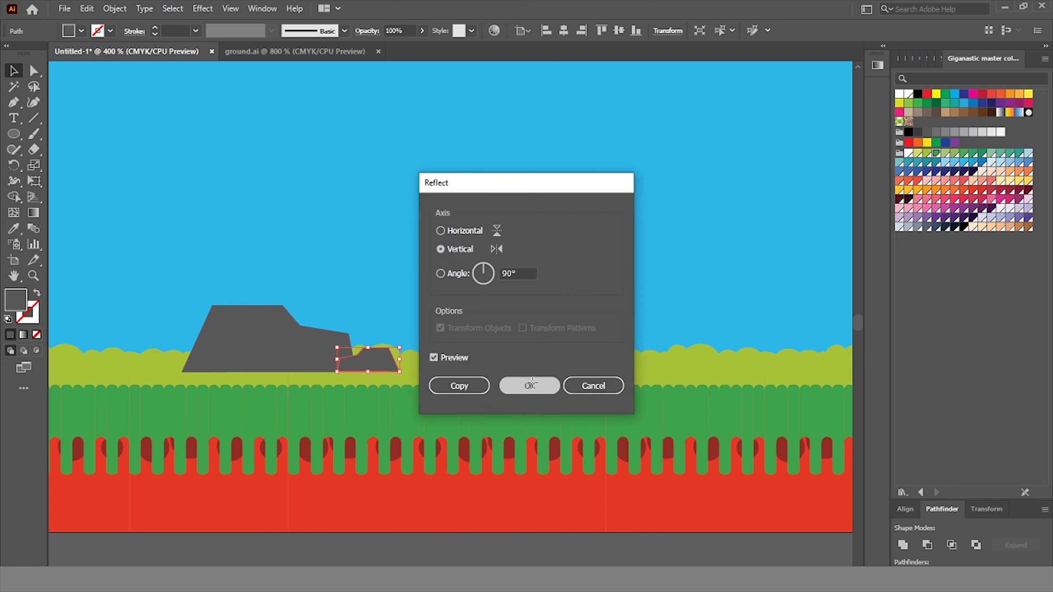
{"action": "left_click", "coordinate": [532, 383]}
Nudge the small stone against the rock, fill it #4C4242, and bring it forward.
{"action": "left_click_drag", "start_coordinate": [381, 360], "coordinate": [372, 356]}
{"action": "double_click", "coordinate": [16, 299]}
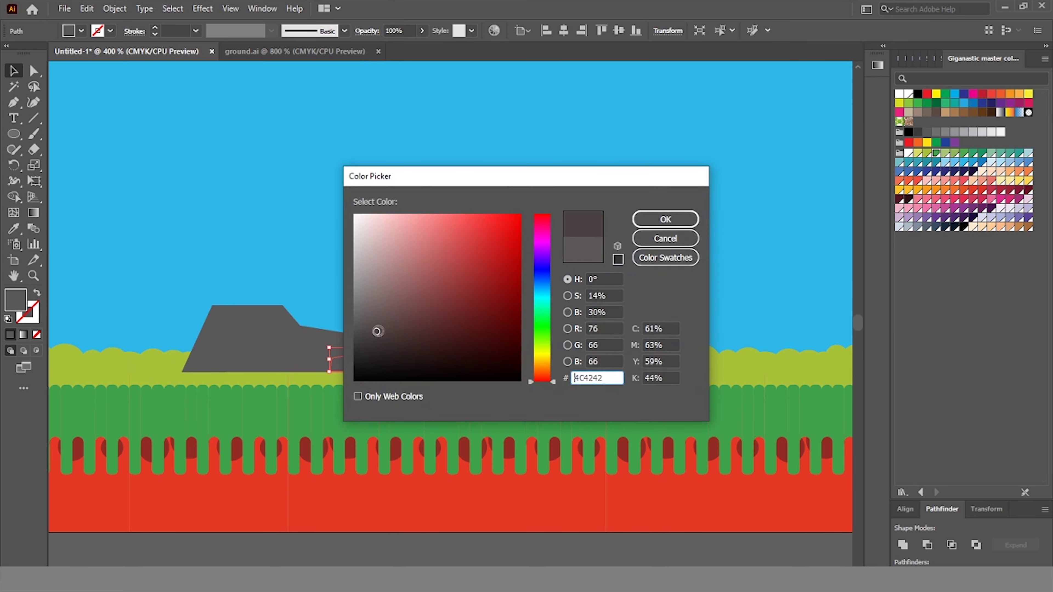
{"action": "left_click", "coordinate": [378, 334]}
{"action": "left_click", "coordinate": [666, 219]}
{"action": "right_click", "coordinate": [280, 345]}
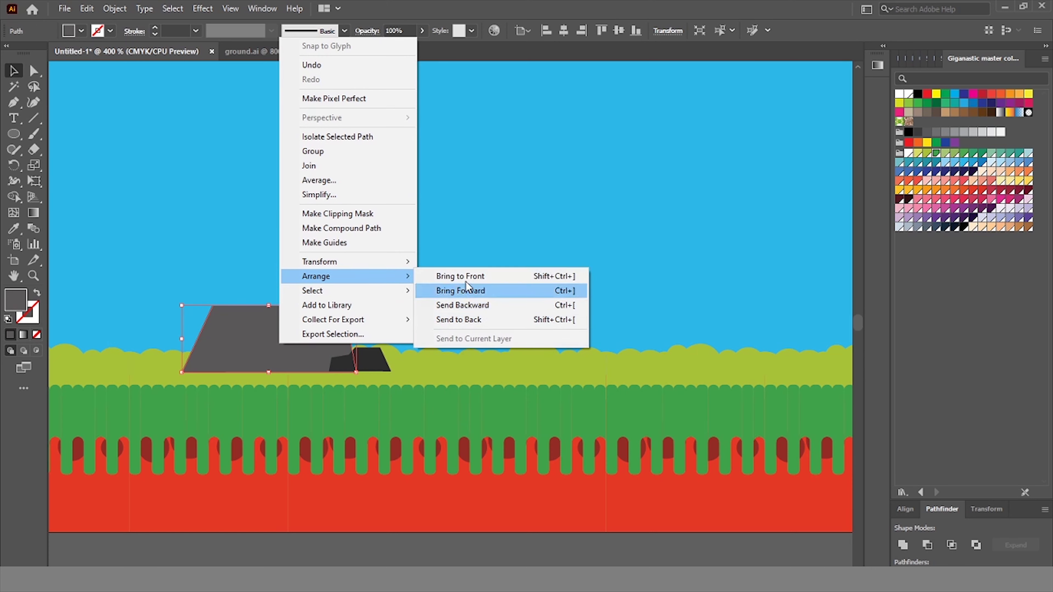
{"action": "left_click", "coordinate": [466, 289]}
Deselect everything and slightly resize the small dark rock piece.
{"action": "scroll", "coordinate": [385, 226], "scroll_direction": "down", "scroll_amount": 2}
{"action": "left_click", "coordinate": [432, 206]}
{"action": "scroll", "coordinate": [433, 206], "scroll_direction": "down", "scroll_amount": 2}
{"action": "scroll", "coordinate": [431, 207], "scroll_direction": "up", "scroll_amount": 1}
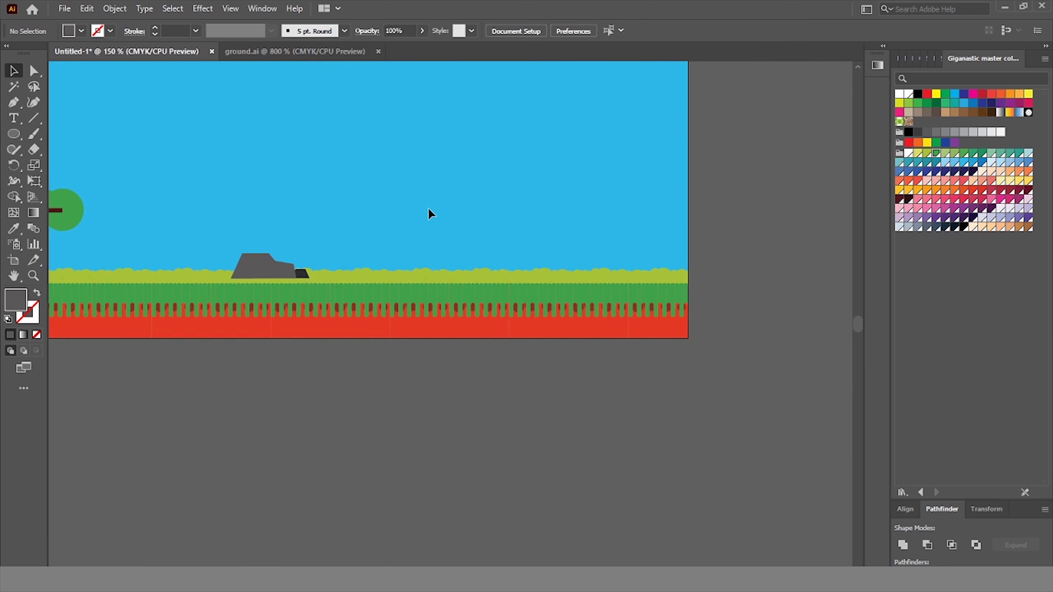
{"action": "scroll", "coordinate": [295, 292], "scroll_direction": "up", "scroll_amount": 3}
{"action": "scroll", "coordinate": [328, 367], "scroll_direction": "up", "scroll_amount": 3}
{"action": "left_click_drag", "start_coordinate": [334, 369], "coordinate": [314, 346]}
{"action": "scroll", "coordinate": [407, 283], "scroll_direction": "down", "scroll_amount": 2}
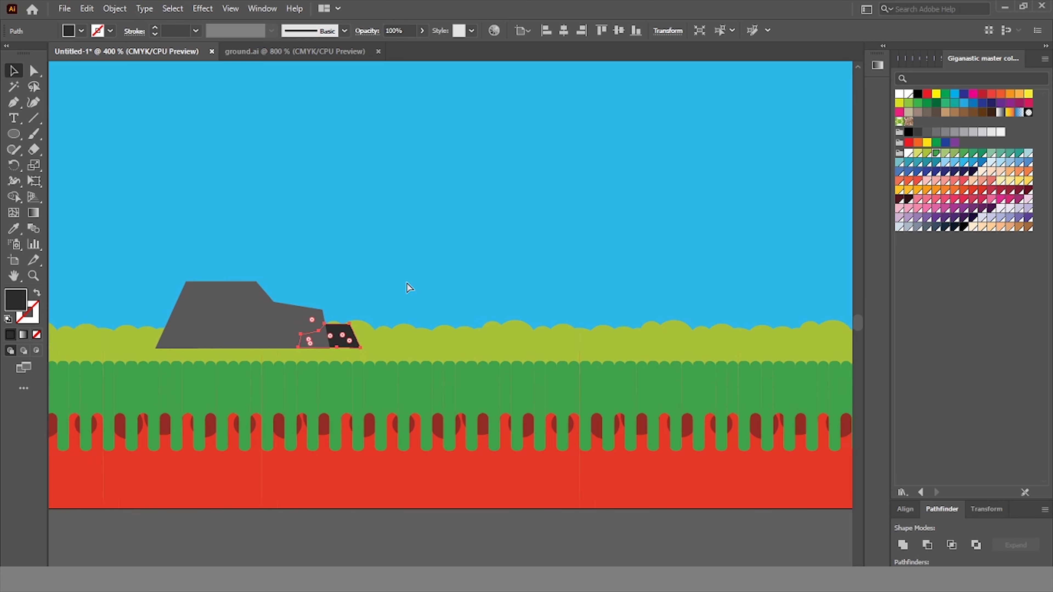
{"action": "scroll", "coordinate": [408, 283], "scroll_direction": "down", "scroll_amount": 2}
{"action": "scroll", "coordinate": [122, 277], "scroll_direction": "left", "scroll_amount": 5}
Group the tree parts, then group the rock with its small dark piece.
{"action": "right_click", "coordinate": [269, 252]}
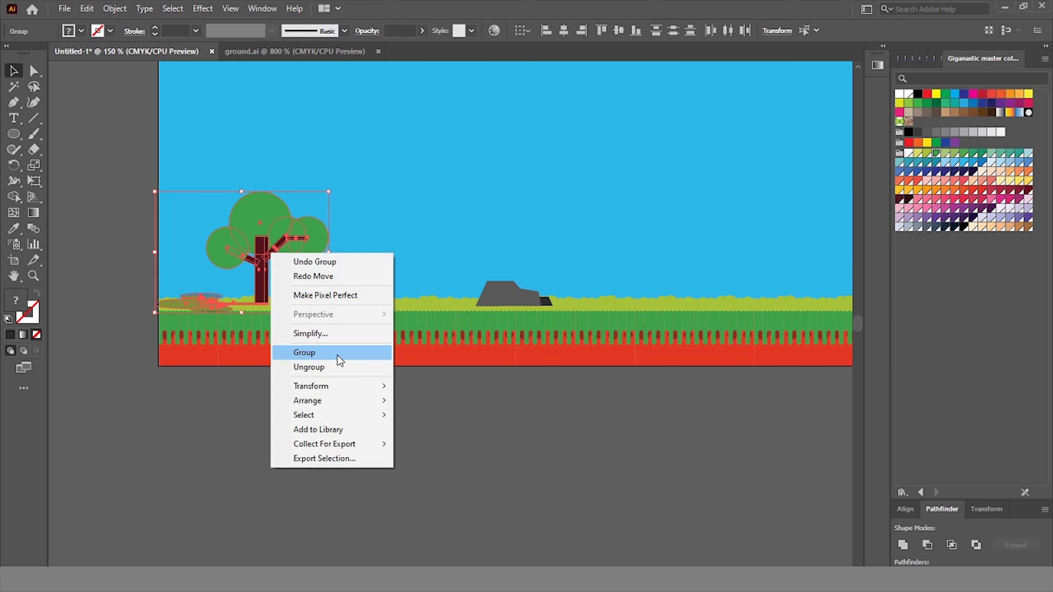
{"action": "left_click", "coordinate": [338, 352]}
{"action": "scroll", "coordinate": [501, 329], "scroll_direction": "right", "scroll_amount": 2}
{"action": "left_click", "coordinate": [481, 290]}
{"action": "right_click", "coordinate": [481, 290]}
{"action": "left_click", "coordinate": [510, 372]}
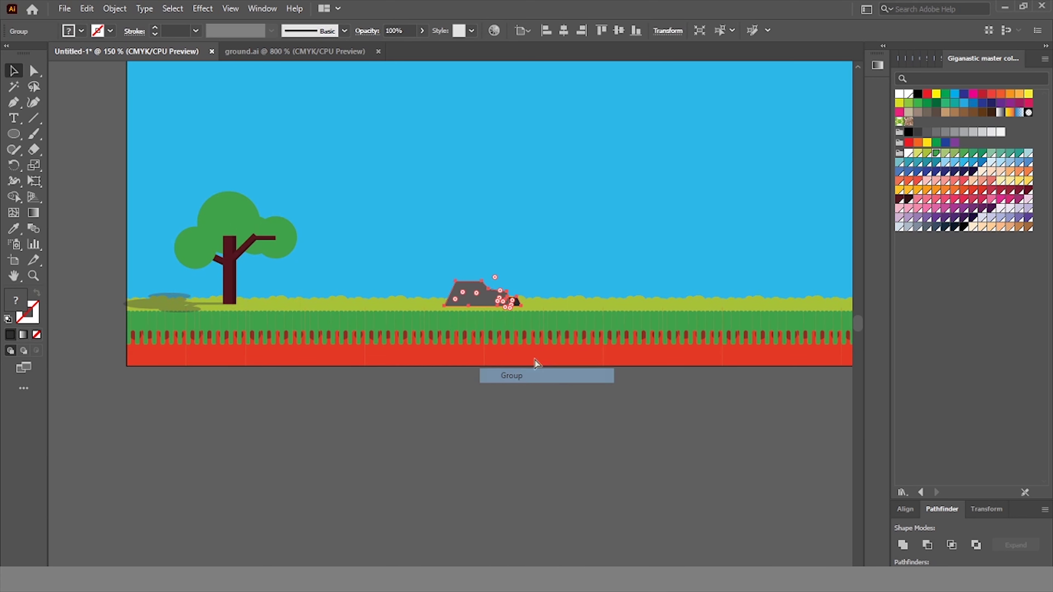
Move the rock group to the right end of the grass.
{"action": "scroll", "coordinate": [533, 327], "scroll_direction": "right", "scroll_amount": 5}
{"action": "scroll", "coordinate": [521, 432], "scroll_direction": "down", "scroll_amount": 1}
{"action": "scroll", "coordinate": [536, 383], "scroll_direction": "up", "scroll_amount": 2}
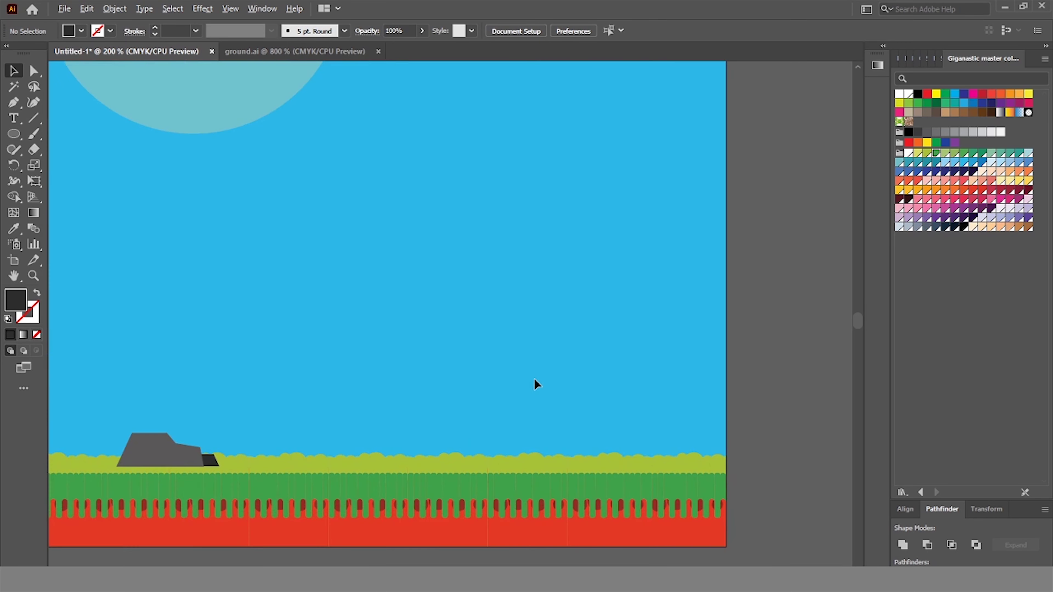
{"action": "scroll", "coordinate": [534, 382], "scroll_direction": "down", "scroll_amount": 1}
{"action": "scroll", "coordinate": [484, 329], "scroll_direction": "down", "scroll_amount": 3}
{"action": "scroll", "coordinate": [425, 315], "scroll_direction": "up", "scroll_amount": 2}
{"action": "scroll", "coordinate": [435, 322], "scroll_direction": "down", "scroll_amount": 1}
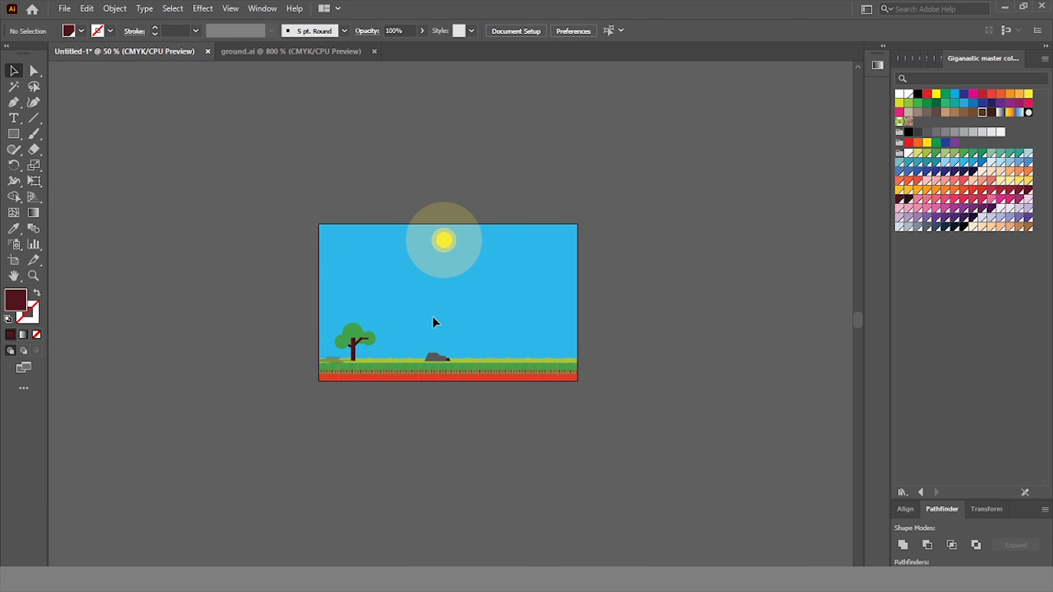
{"action": "scroll", "coordinate": [447, 323], "scroll_direction": "up", "scroll_amount": 1}
{"action": "left_click", "coordinate": [435, 375]}
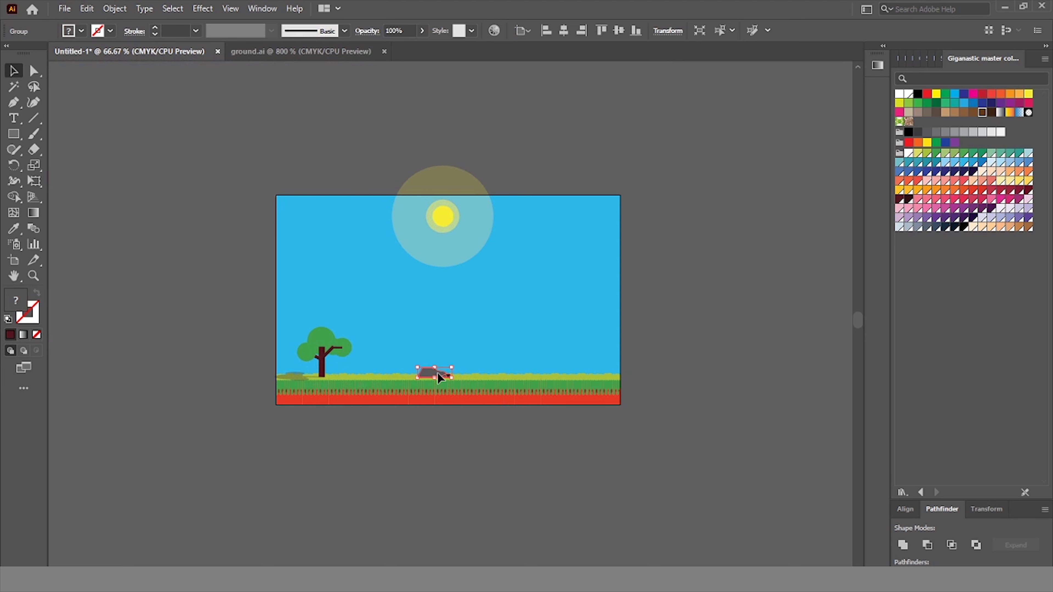
{"action": "left_click_drag", "start_coordinate": [438, 375], "coordinate": [586, 372]}
Reflect the rock group across the vertical axis to flip it horizontally.
{"action": "right_click", "coordinate": [585, 372]}
{"action": "left_click", "coordinate": [747, 336]}
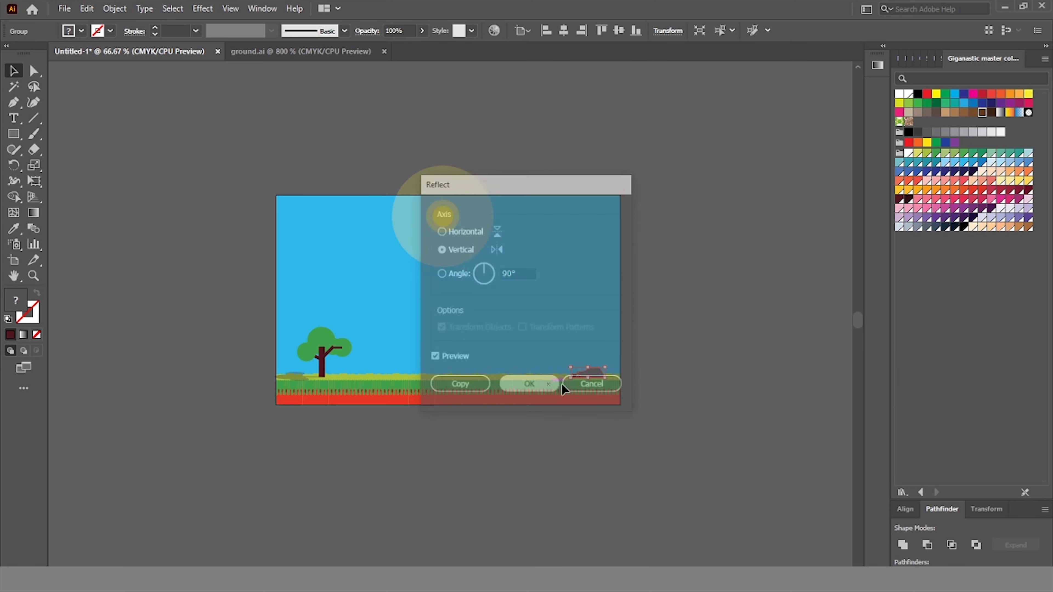
{"action": "left_click", "coordinate": [533, 381]}
{"action": "left_click", "coordinate": [493, 359]}
{"action": "scroll", "coordinate": [425, 376], "scroll_direction": "up", "scroll_amount": 1}
{"action": "scroll", "coordinate": [415, 387], "scroll_direction": "up", "scroll_amount": 1}
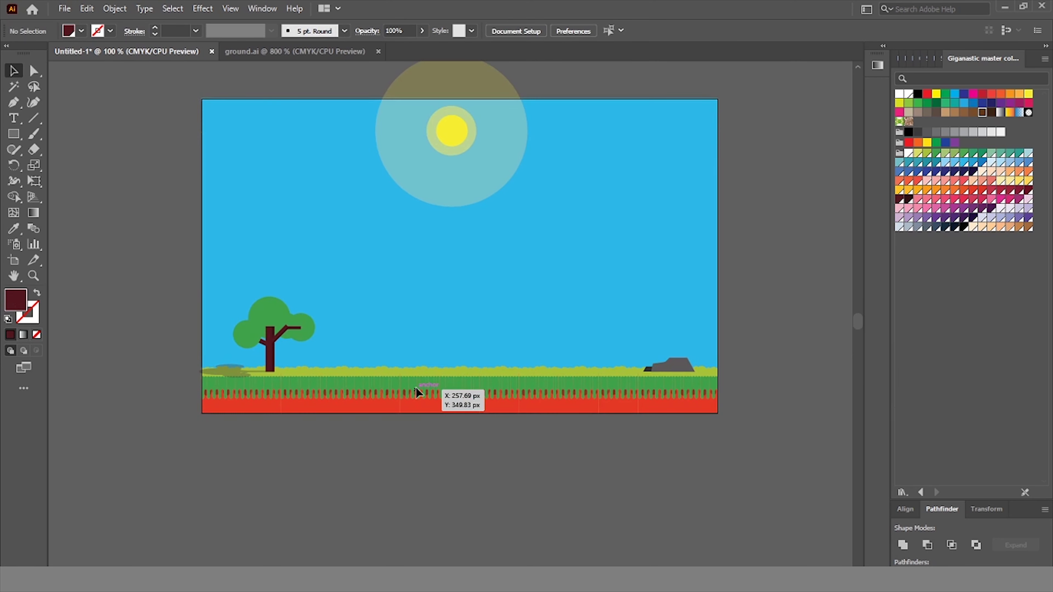
{"action": "scroll", "coordinate": [416, 386], "scroll_direction": "up", "scroll_amount": 1}
Unlock Layer 1 in the Layers panel and select Layer 2.
{"action": "left_click", "coordinate": [905, 59]}
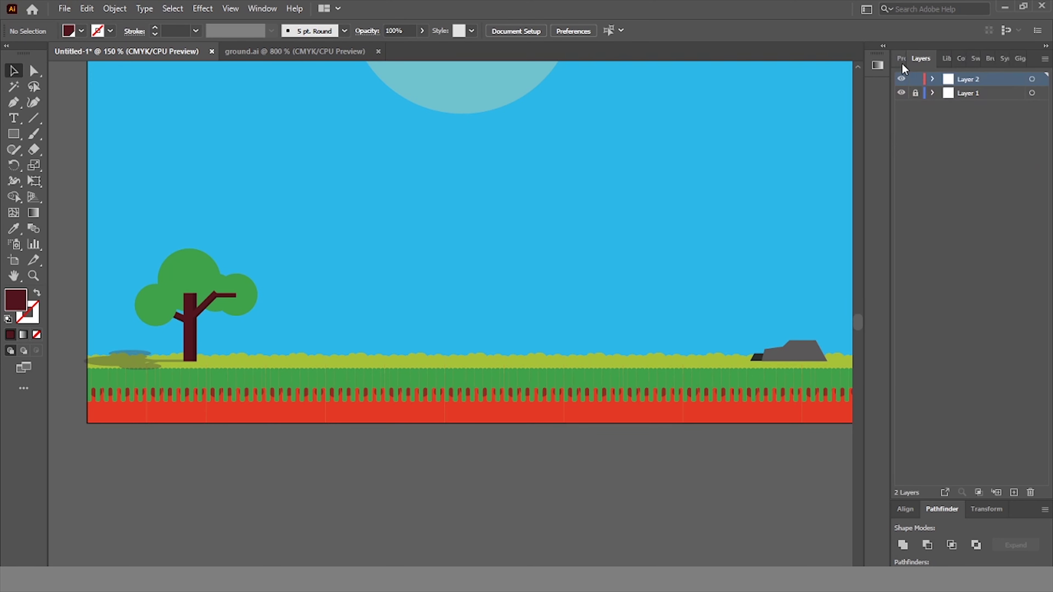
{"action": "left_click", "coordinate": [916, 93]}
{"action": "left_click", "coordinate": [986, 93], "text": "shift"}
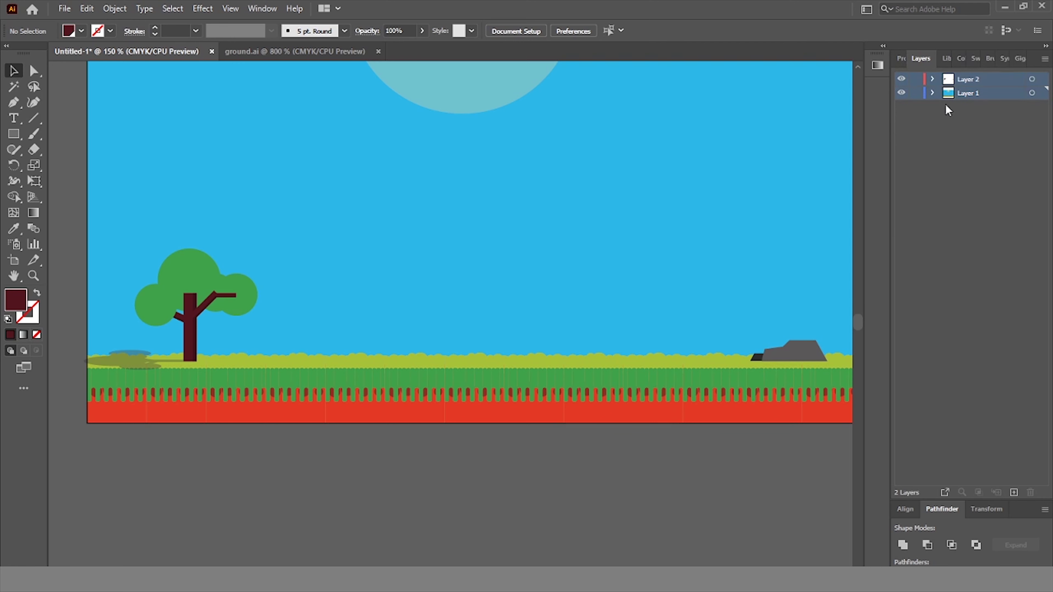
{"action": "left_click", "coordinate": [985, 85]}
Delete Layer 2's tree, bush and rock copies, then remove Layer 2 itself.
{"action": "left_click", "coordinate": [175, 311]}
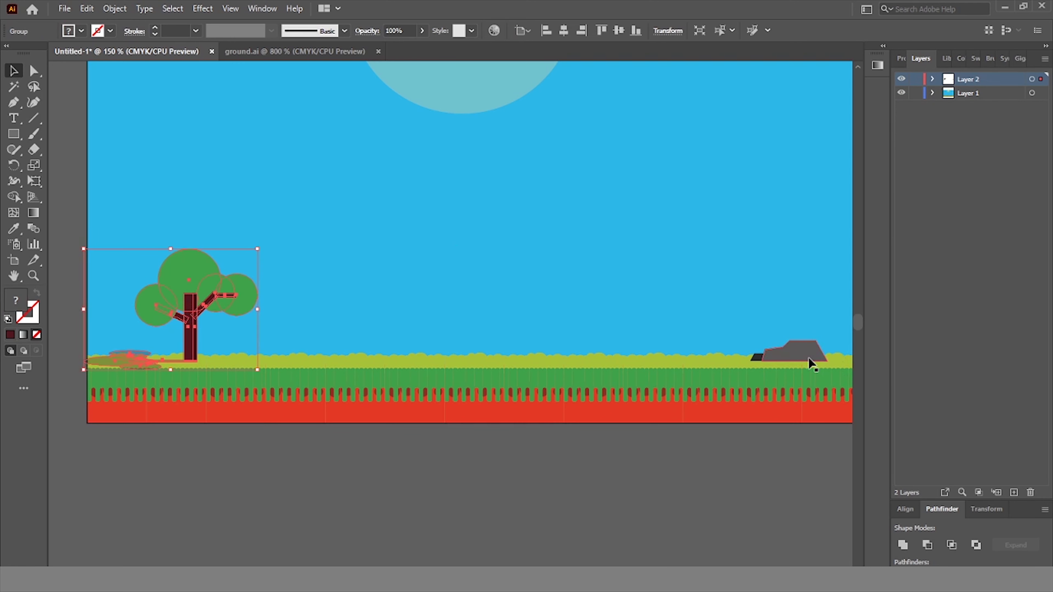
{"action": "left_click", "coordinate": [808, 357], "text": "shift"}
{"action": "key", "text": "Delete"}
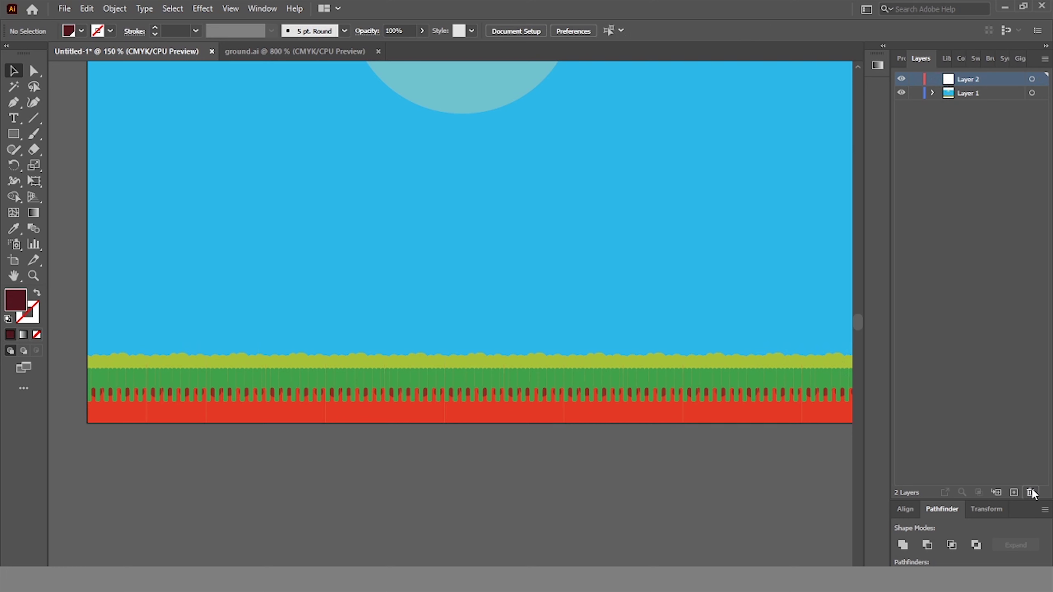
{"action": "left_click", "coordinate": [1032, 493]}
{"action": "left_click", "coordinate": [559, 299]}
{"action": "key", "text": "ctrl+shift+bracketleft"}
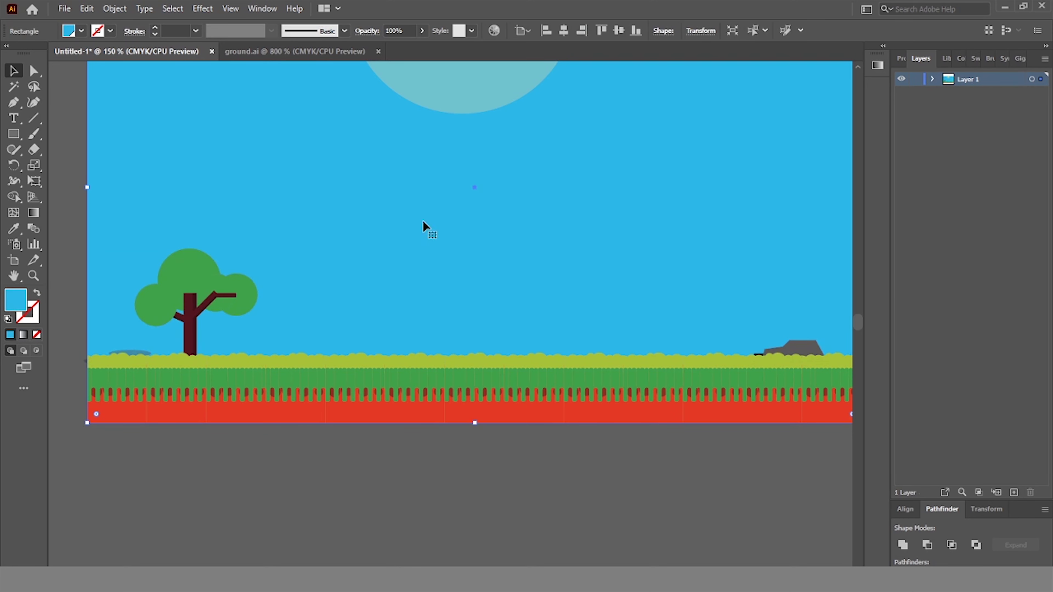
Bring the tree group and the rock in front of the sky.
{"action": "left_click_drag", "start_coordinate": [177, 335], "coordinate": [131, 350]}
{"action": "right_click", "coordinate": [192, 339]}
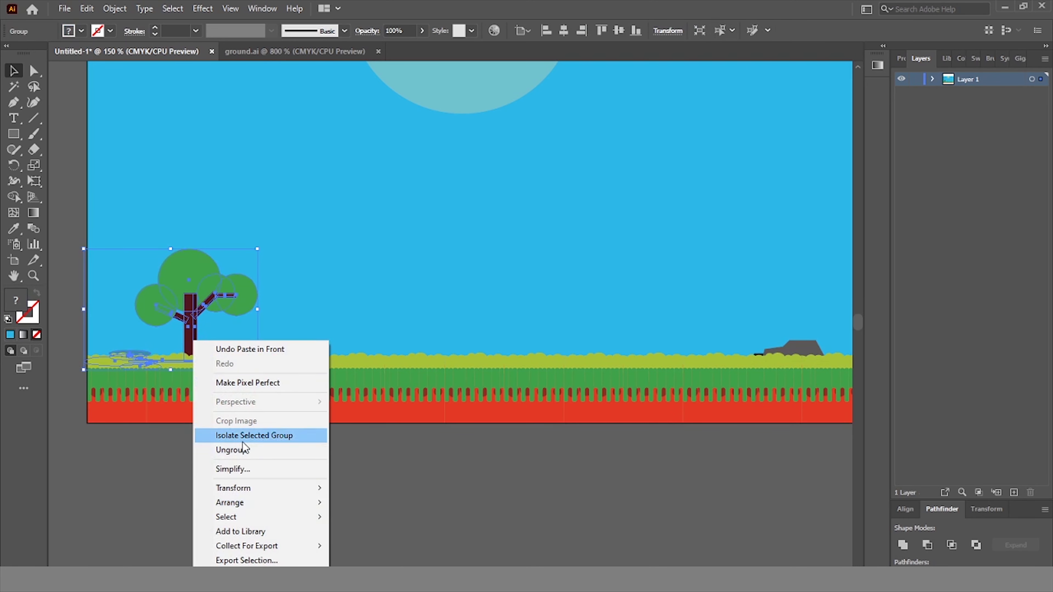
{"action": "left_click", "coordinate": [373, 503]}
{"action": "left_click", "coordinate": [792, 343]}
{"action": "right_click", "coordinate": [791, 344]}
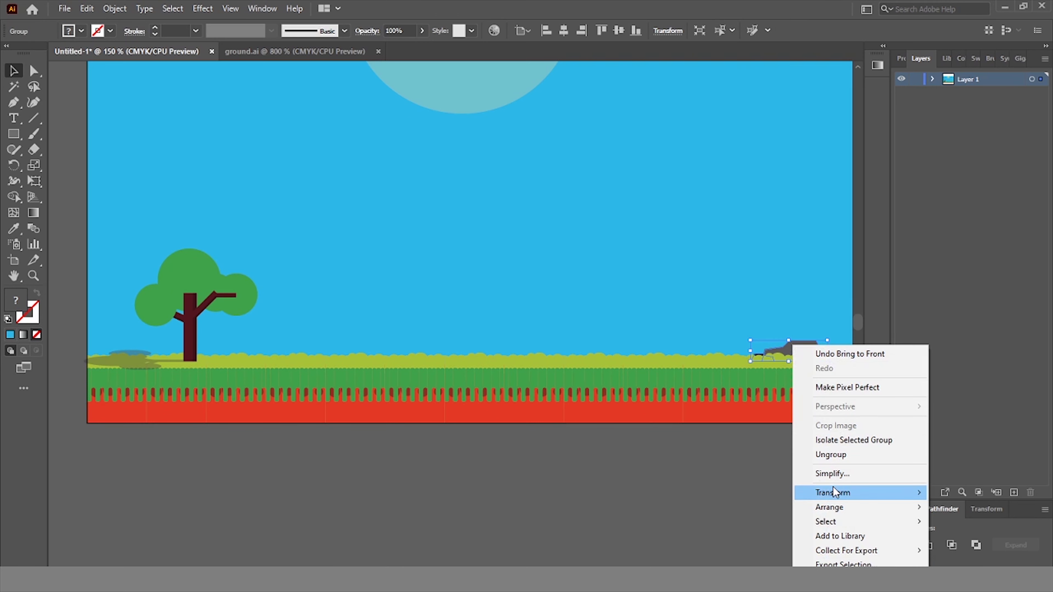
{"action": "left_click", "coordinate": [737, 507]}
Ungroup the ground strip, lift one segment into the sky and squash it thin.
{"action": "left_click", "coordinate": [538, 399]}
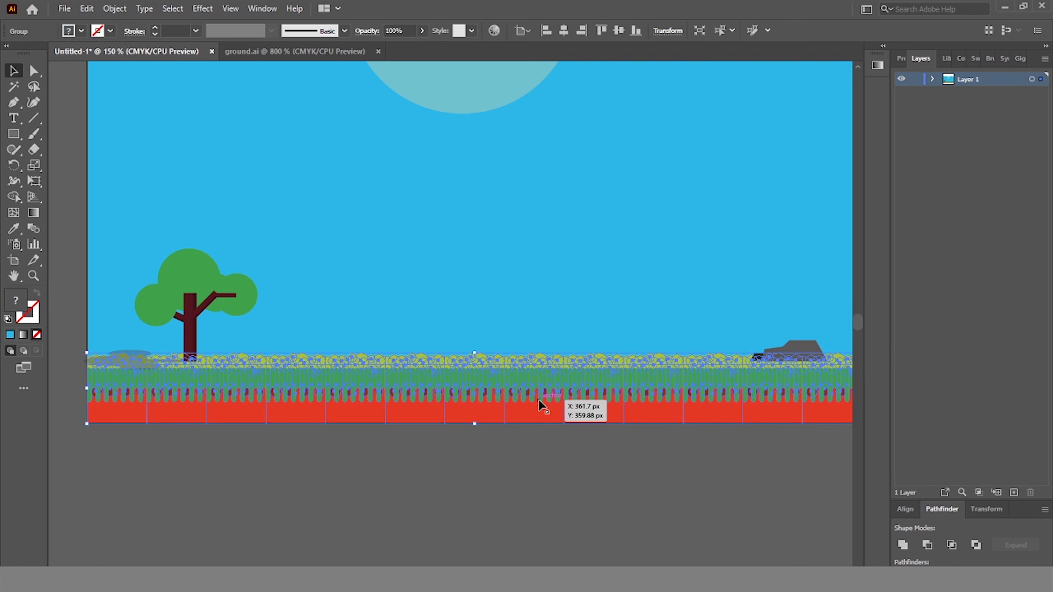
{"action": "right_click", "coordinate": [538, 399]}
{"action": "left_click", "coordinate": [586, 289]}
{"action": "left_click", "coordinate": [483, 387]}
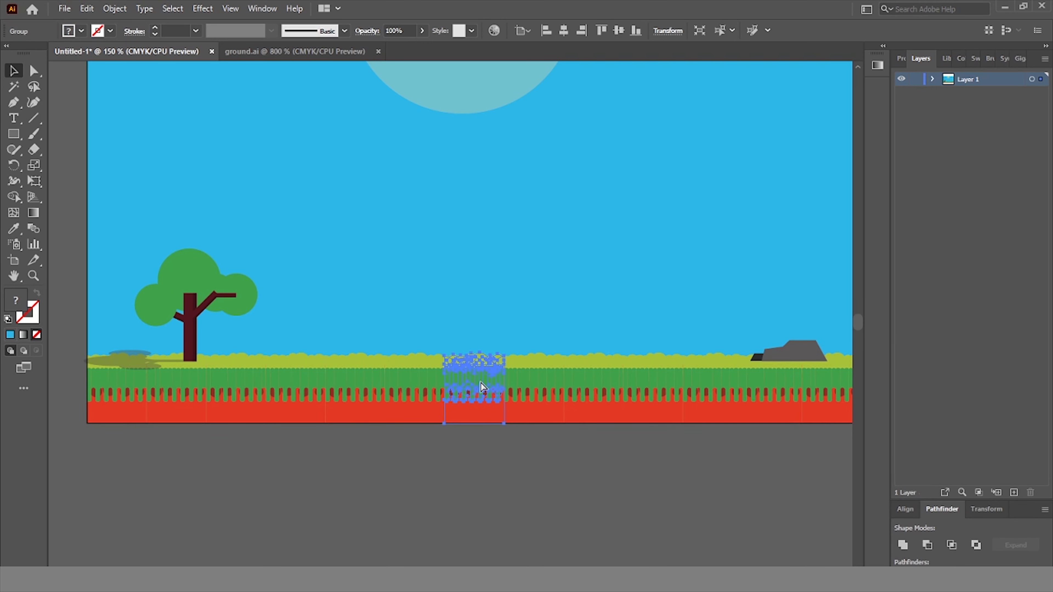
{"action": "left_click_drag", "start_coordinate": [480, 383], "coordinate": [524, 157]}
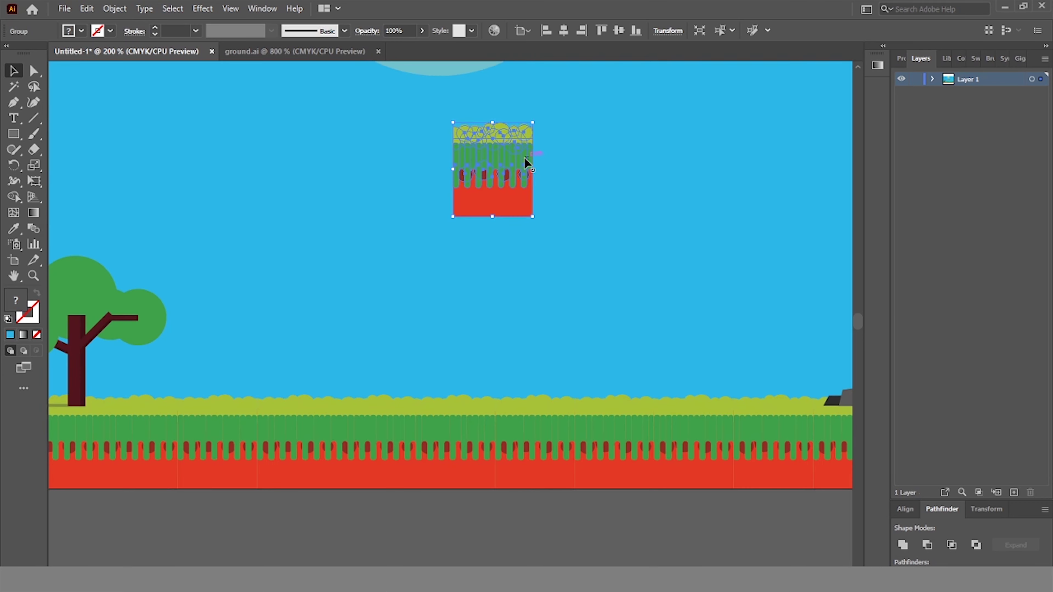
{"action": "scroll", "coordinate": [524, 157], "scroll_direction": "down", "scroll_amount": 1, "text": "alt"}
{"action": "scroll", "coordinate": [524, 157], "scroll_direction": "up", "scroll_amount": 2}
{"action": "mouse_move", "coordinate": [500, 265]}
{"action": "left_mouse_down"}
{"action": "mouse_move", "coordinate": [501, 217]}
{"action": "mouse_move", "coordinate": [567, 217]}
{"action": "left_mouse_up"}
Place a copied piece beside the platform and group the platform pieces together.
{"action": "left_click", "coordinate": [559, 244]}
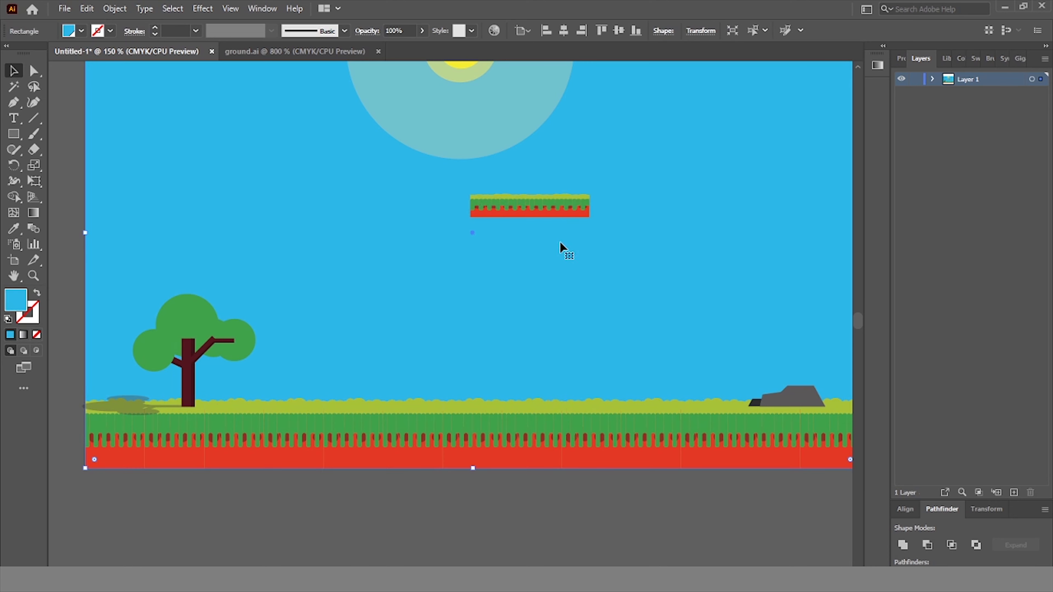
{"action": "scroll", "coordinate": [547, 249], "scroll_direction": "up", "scroll_amount": 1}
{"action": "scroll", "coordinate": [534, 227], "scroll_direction": "up", "scroll_amount": 1}
{"action": "scroll", "coordinate": [581, 253], "scroll_direction": "down", "scroll_amount": 2}
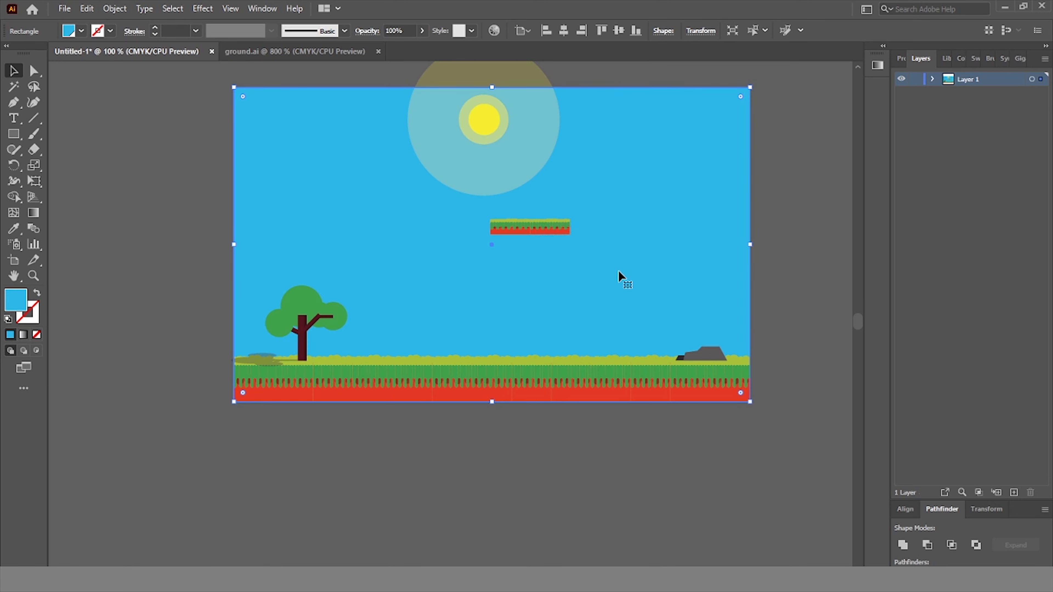
{"action": "scroll", "coordinate": [529, 235], "scroll_direction": "up", "scroll_amount": 2}
{"action": "scroll", "coordinate": [480, 216], "scroll_direction": "up", "scroll_amount": 3}
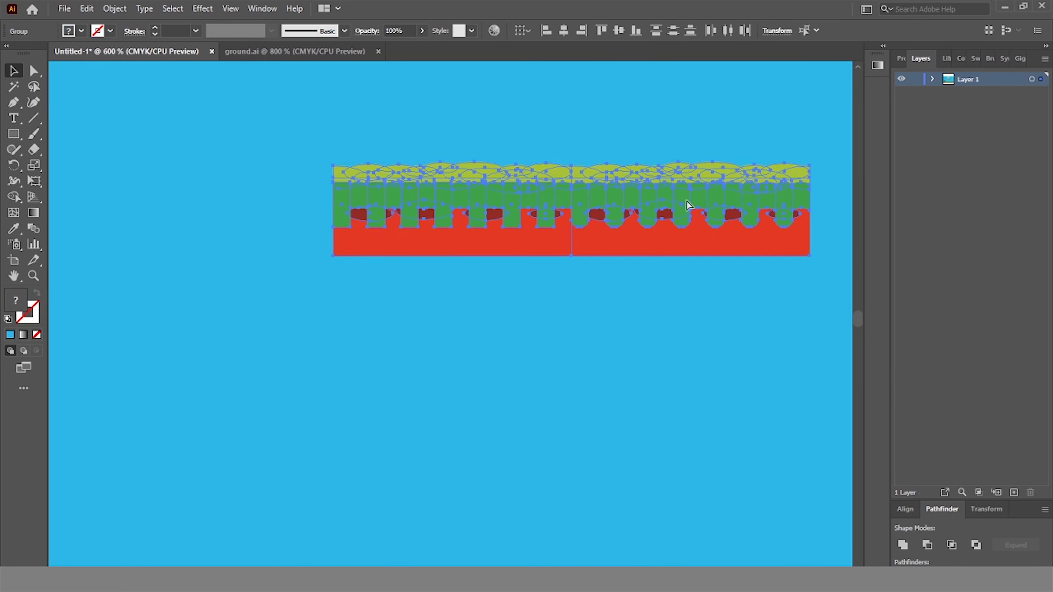
{"action": "right_click", "coordinate": [685, 201]}
{"action": "left_click", "coordinate": [751, 309]}
{"action": "scroll", "coordinate": [392, 133], "scroll_direction": "down", "scroll_amount": 2}
{"action": "scroll", "coordinate": [392, 136], "scroll_direction": "down", "scroll_amount": 3}
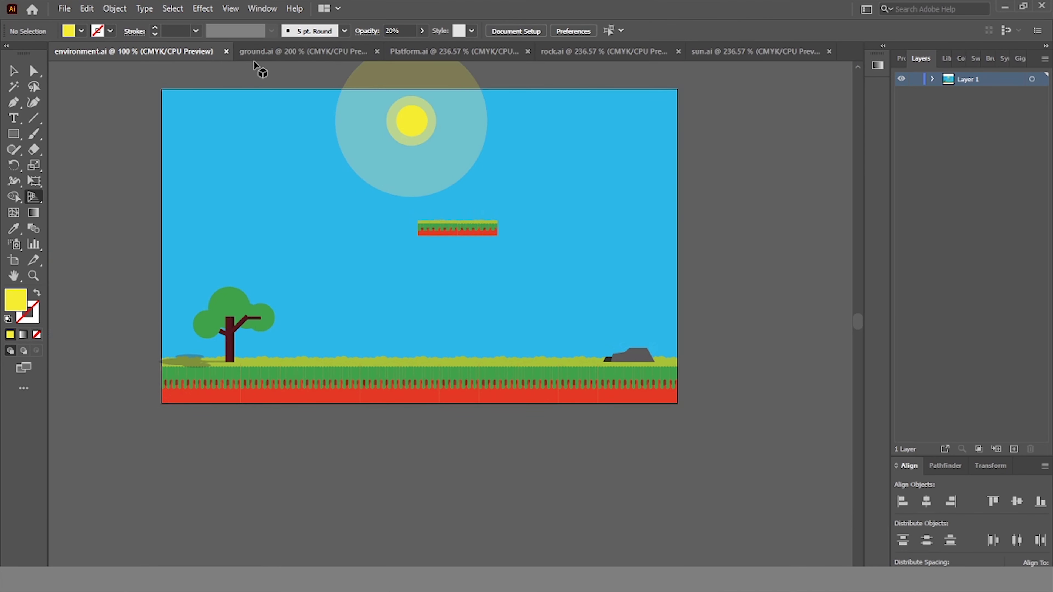
Cycle through the ground.ai and Platform.ai documents to the sun.ai file.
{"action": "left_click", "coordinate": [255, 51]}
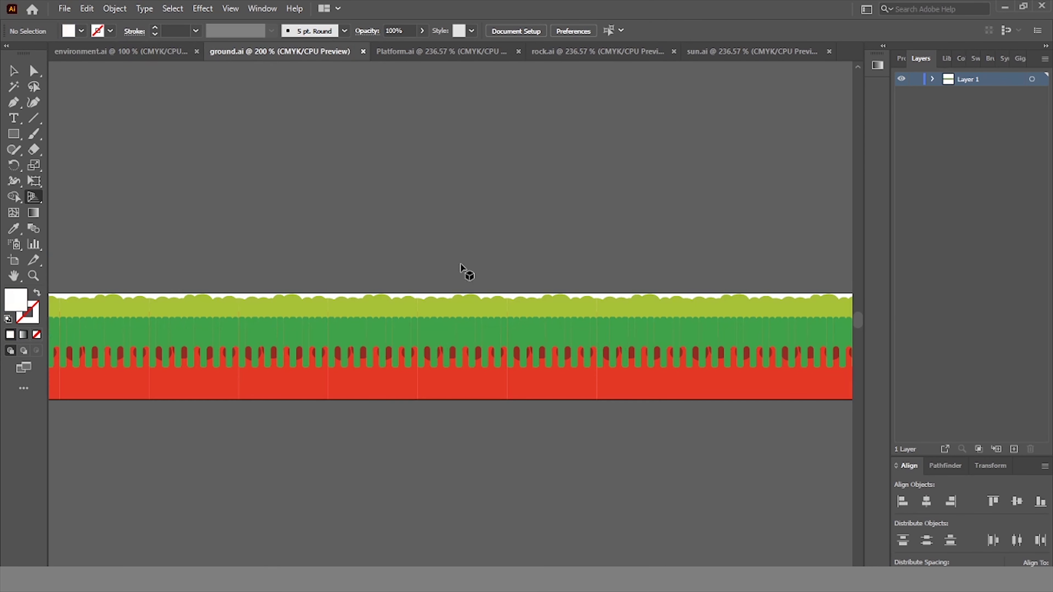
{"action": "left_click", "coordinate": [400, 52]}
{"action": "key", "text": "ctrl+Tab"}
{"action": "key", "text": "ctrl+Tab"}
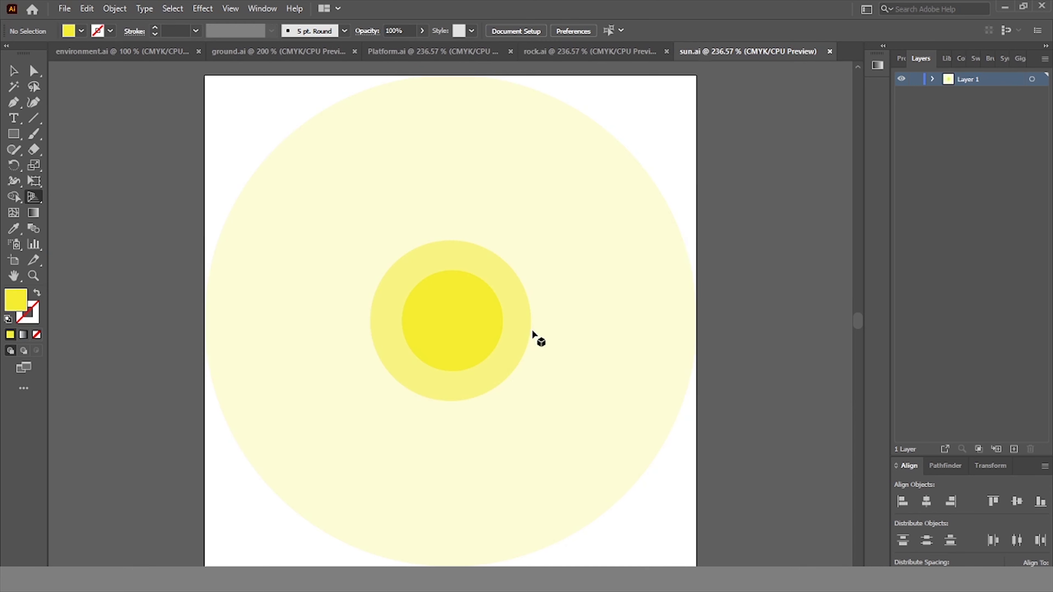